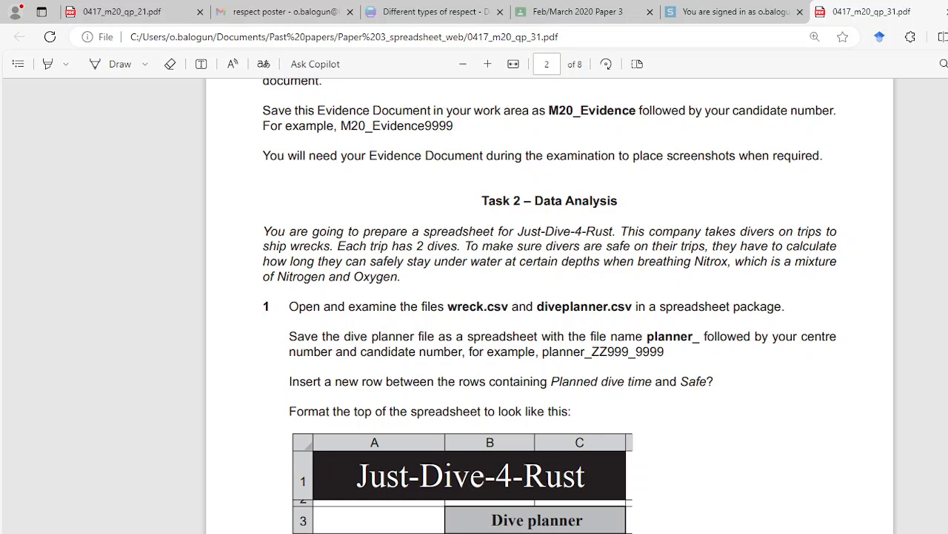
- Open wreck.csv and diveplanner.csv from the FebMar20P3 folder in Excel and dismiss the Office licence notice
key(alt+Tab)
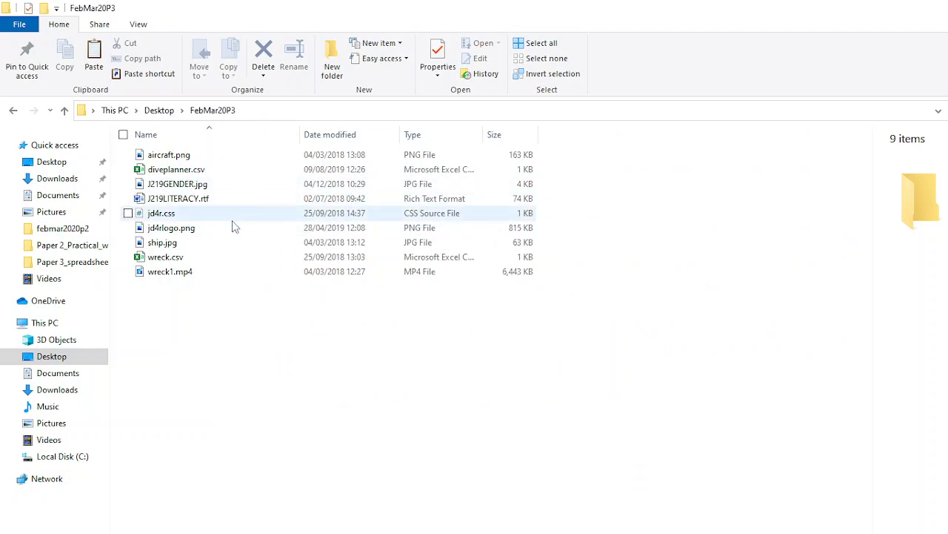
click(192, 263)
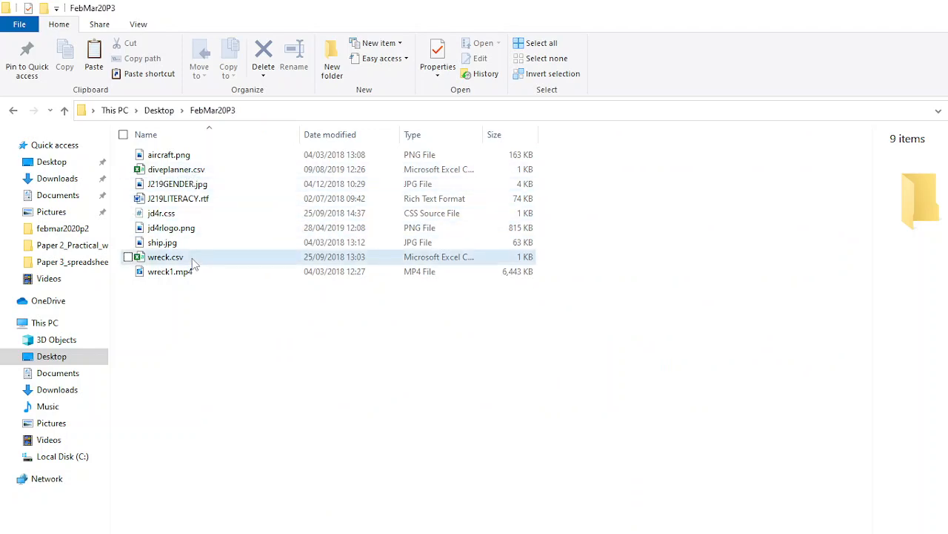
ctrl+click(209, 171)
key(Return)
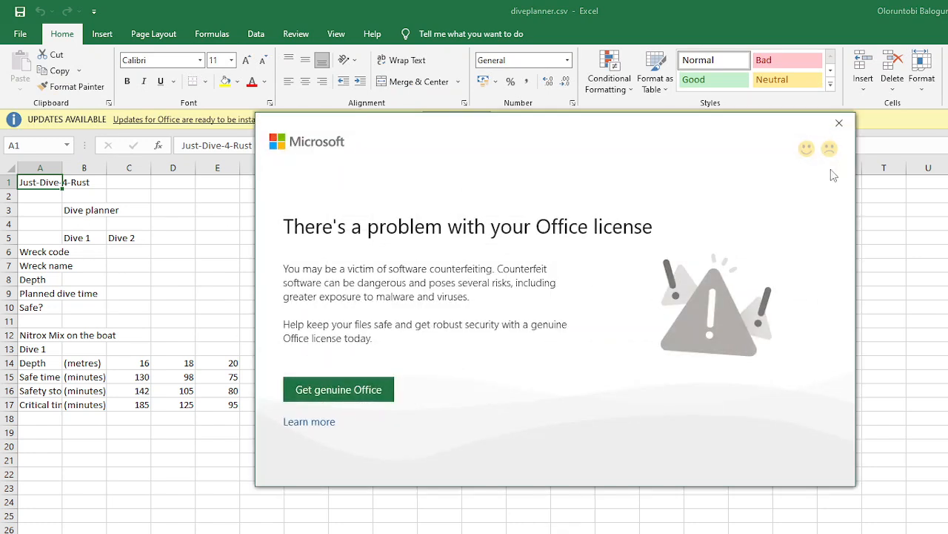
click(840, 123)
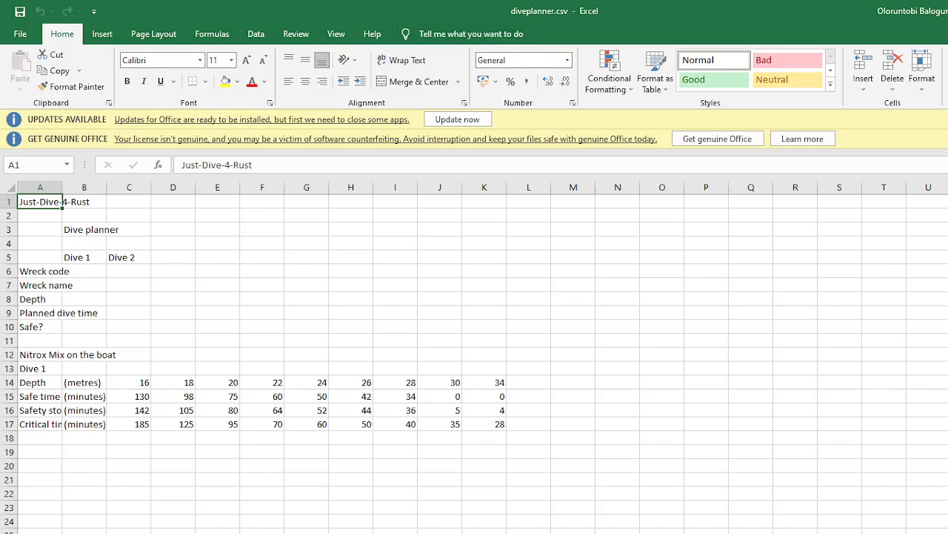
- Switch to the wreck.csv workbook and autofit the widths of all its data columns
click(548, 519)
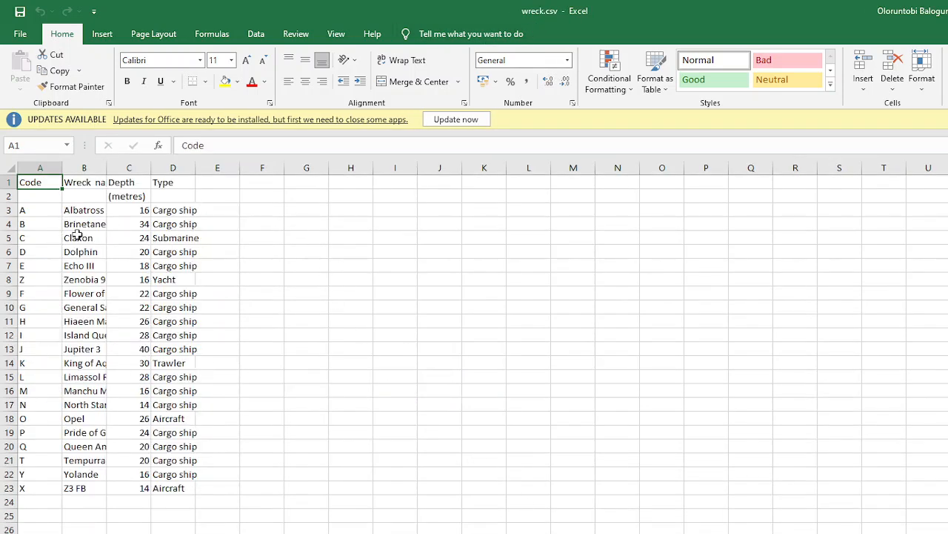
key(ctrl+a)
double_click(107, 167)
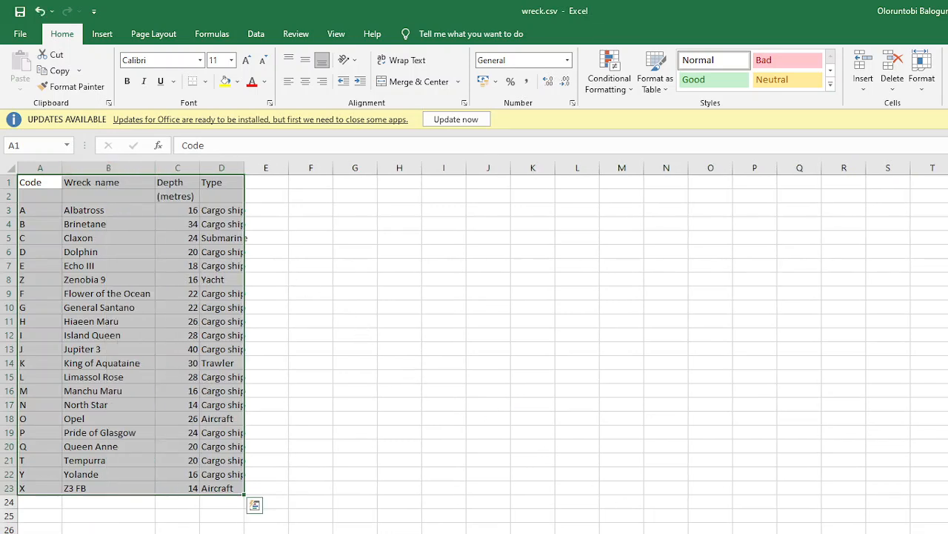
- Switch back to the diveplanner.csv workbook and autofit the widths of all its columns
click(701, 519)
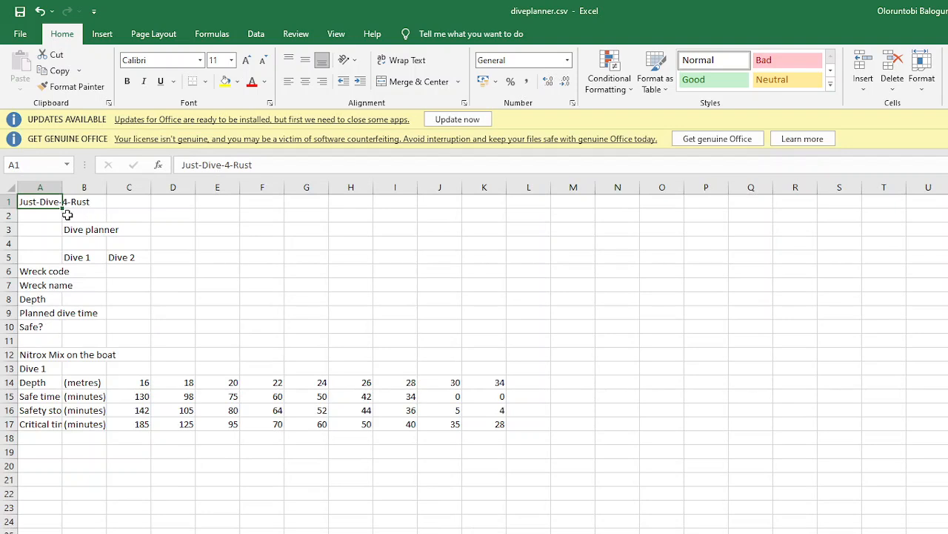
key(ctrl+a)
double_click(106, 187)
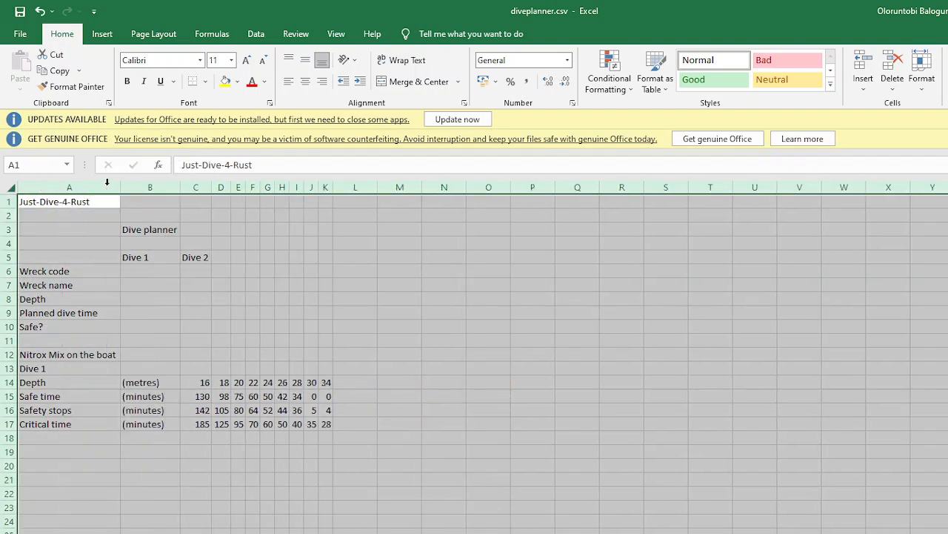
click(462, 340)
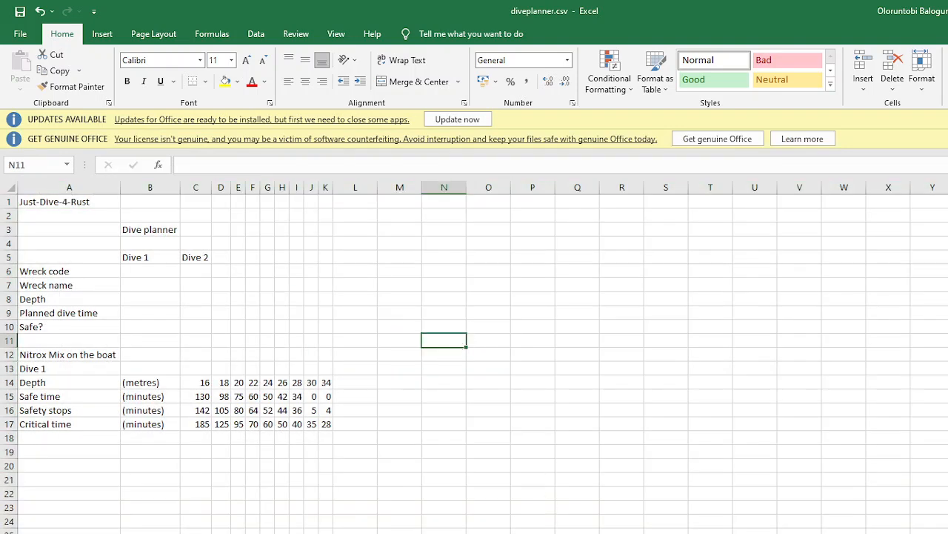
- Check the file naming instruction in the exam PDF and save the dive planner as an Excel Workbook named Planner_NGR_0001 in FebMar20P3
key(alt+Tab)
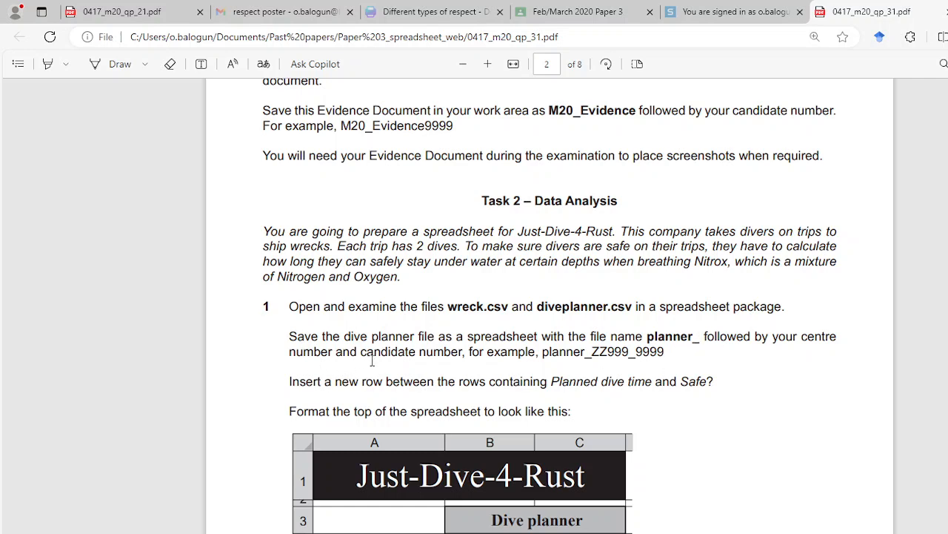
key(alt+Tab)
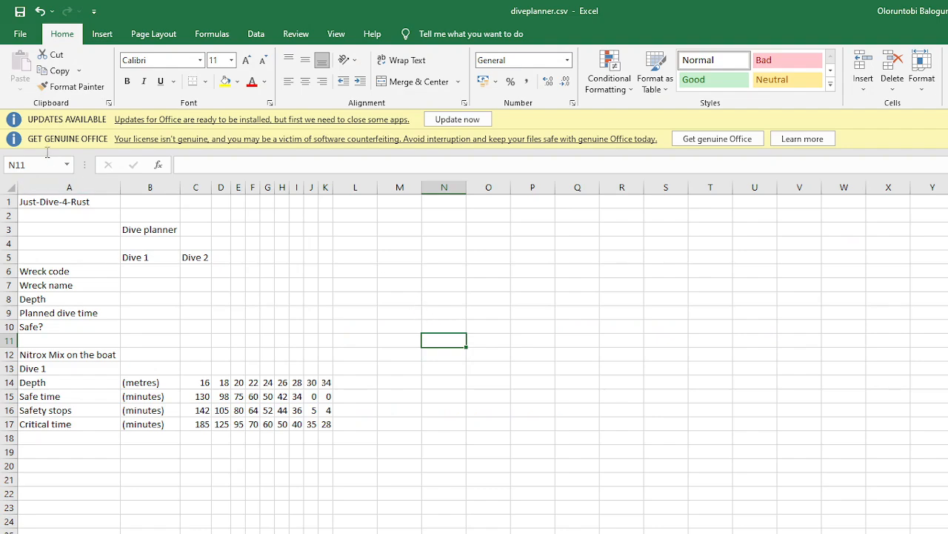
click(21, 35)
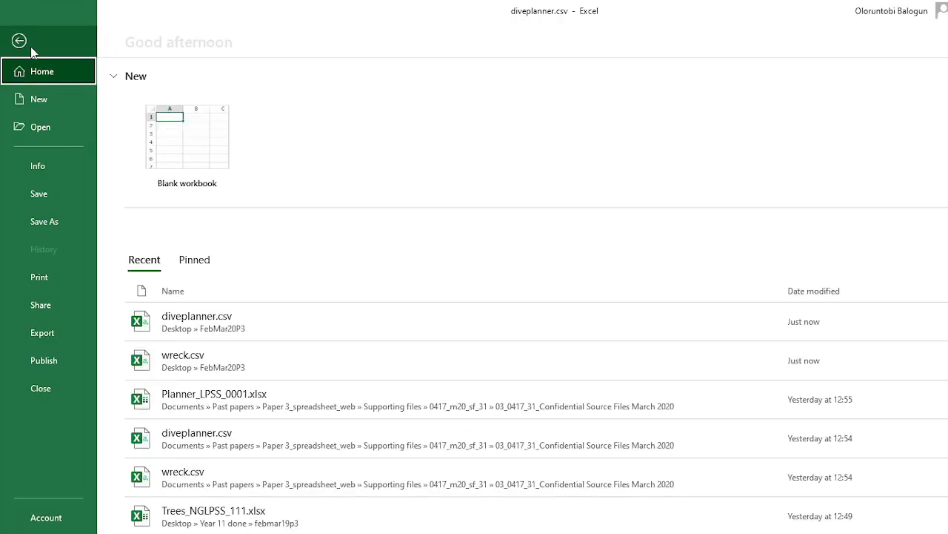
click(53, 216)
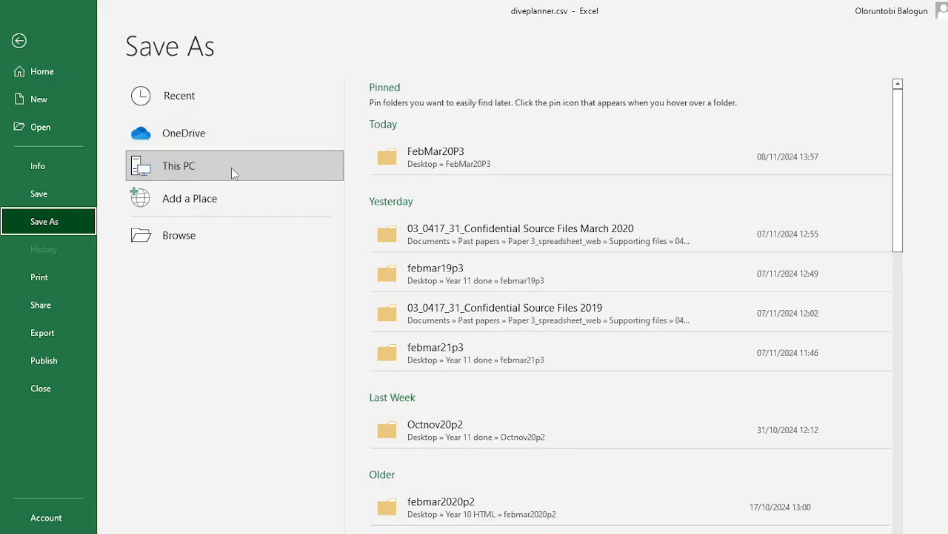
click(208, 238)
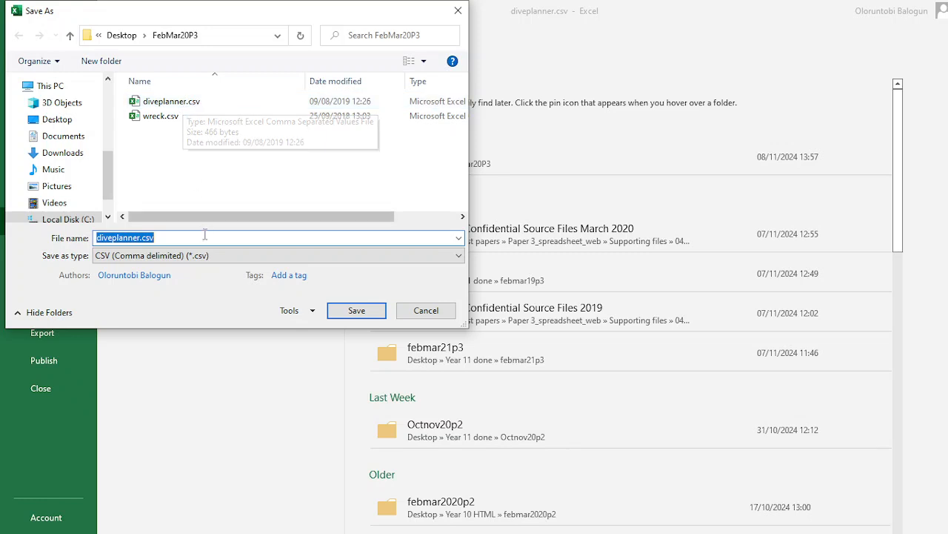
click(201, 258)
click(177, 267)
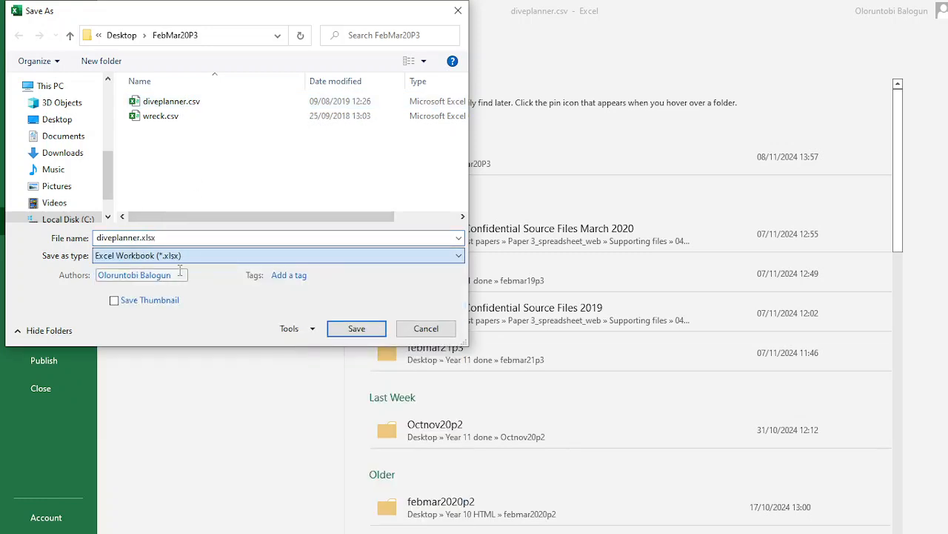
click(169, 239)
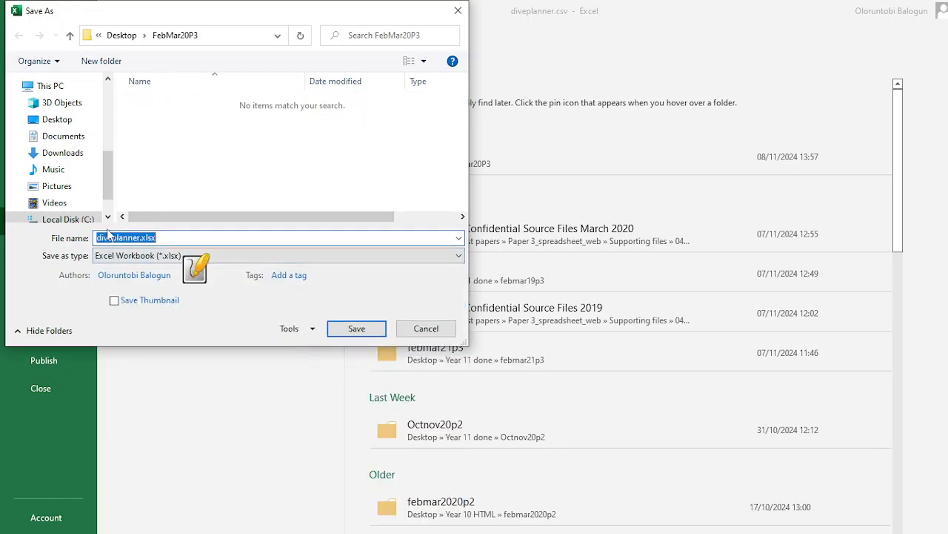
text(Planner)
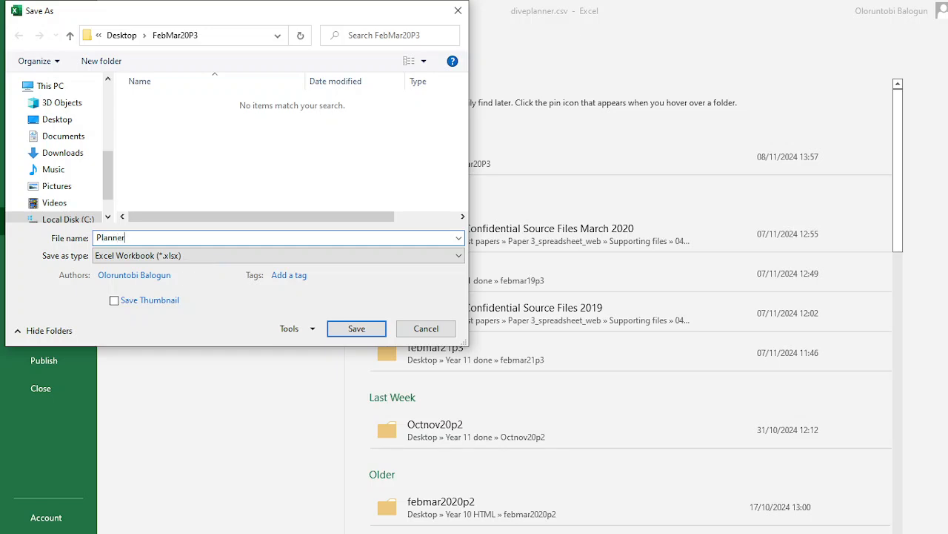
text(_NGR_0001)
click(356, 330)
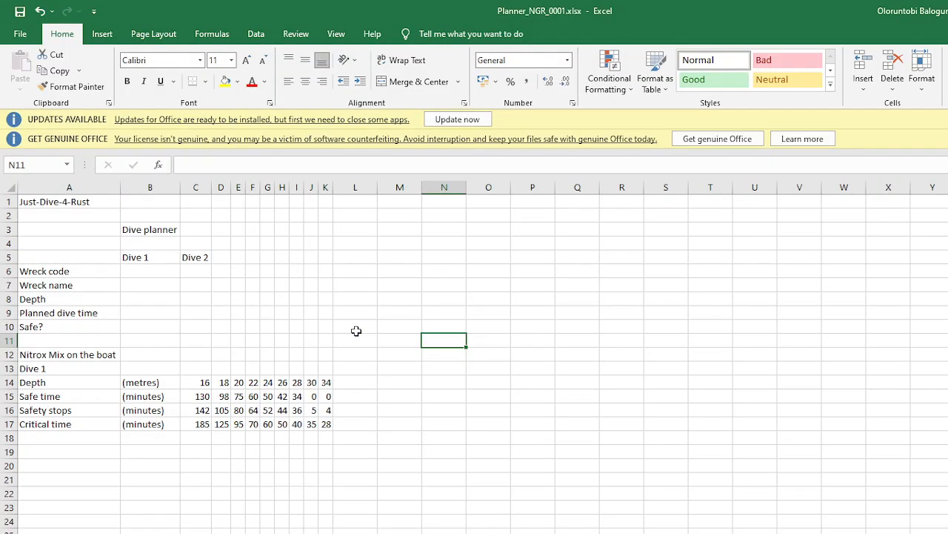
- Read the row and formatting instructions in the exam PDF and insert a new row between Planned dive time and Safe? in the planner
key(alt+Tab)
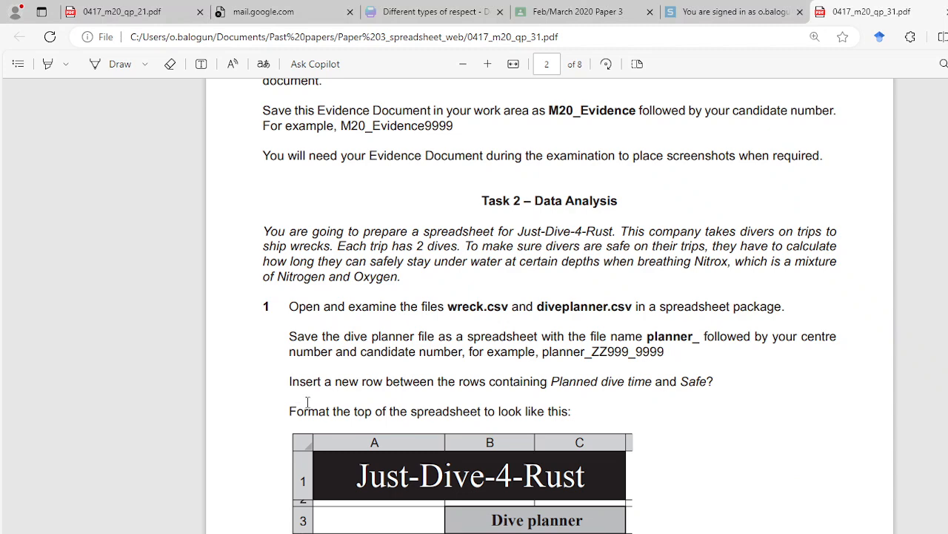
scroll(322, 372, down, 1)
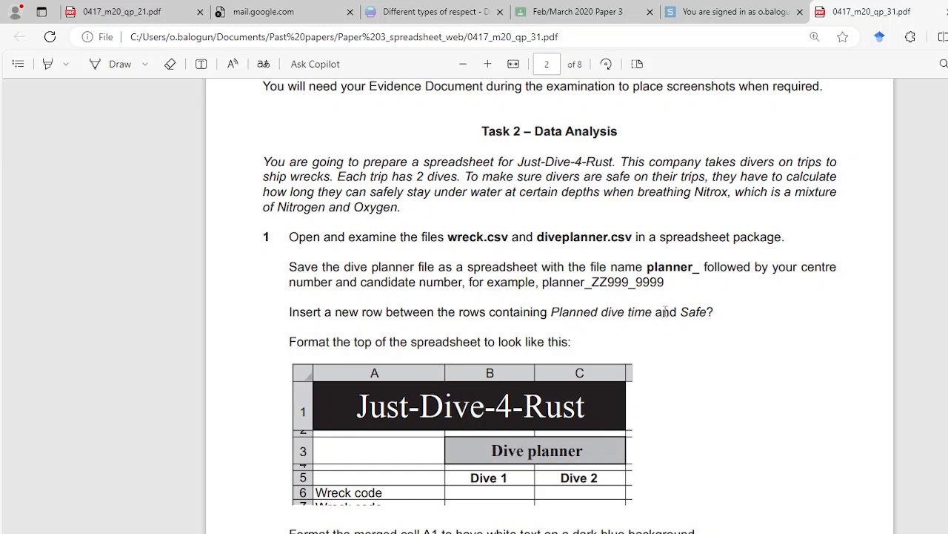
scroll(672, 312, down, 2)
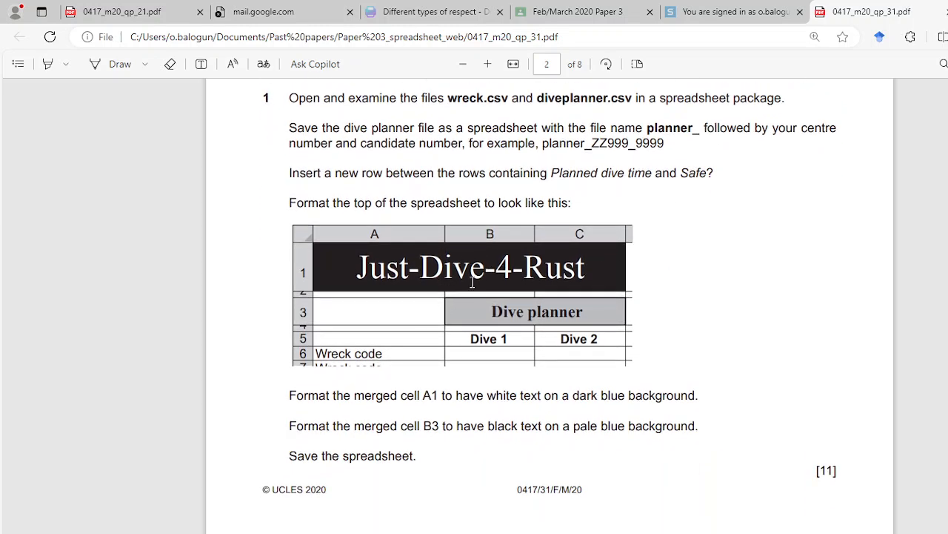
key(alt+Tab)
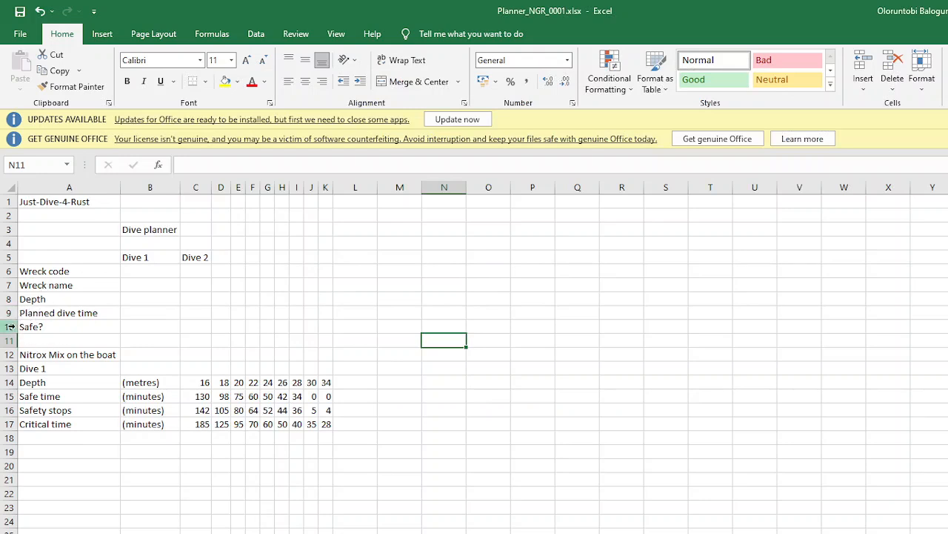
right_click(10, 327)
click(63, 446)
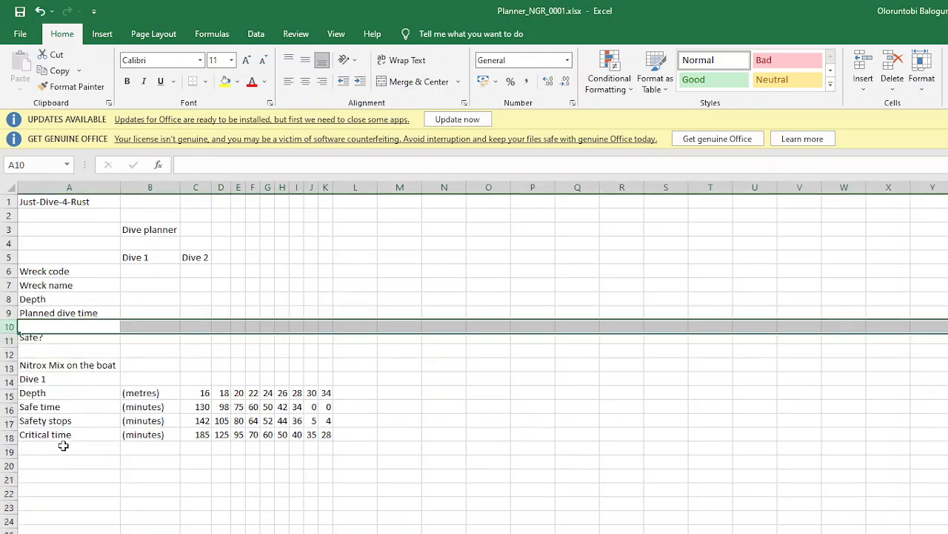
click(291, 350)
- Check the sample layout in the exam PDF and merge and centre the Just-Dive-4-Rust title across cells A1 to C1
key(alt+Tab)
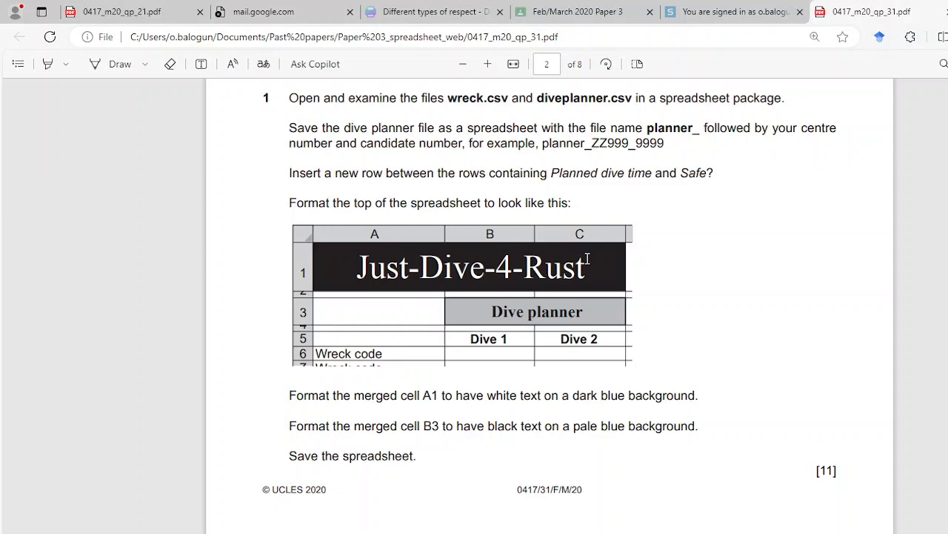
key(alt+Tab)
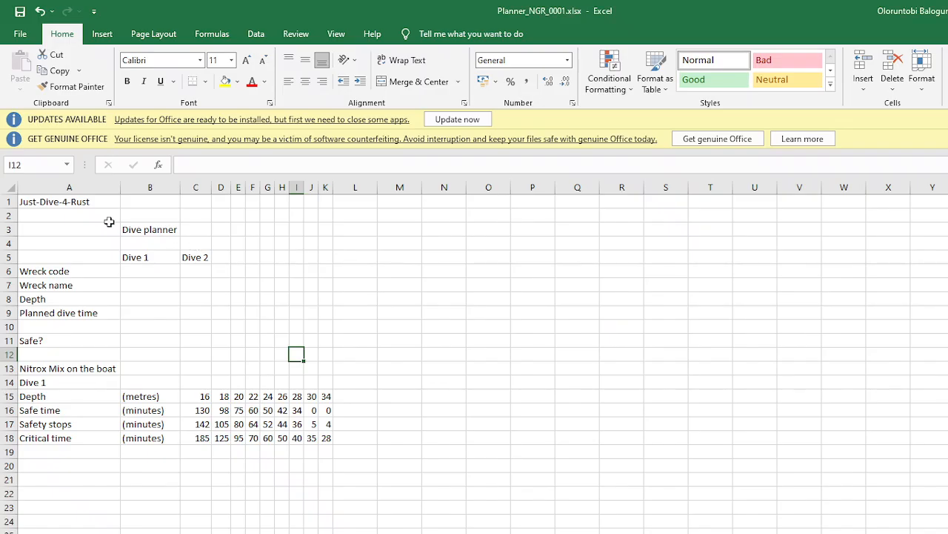
drag(42, 203, 200, 201)
click(410, 82)
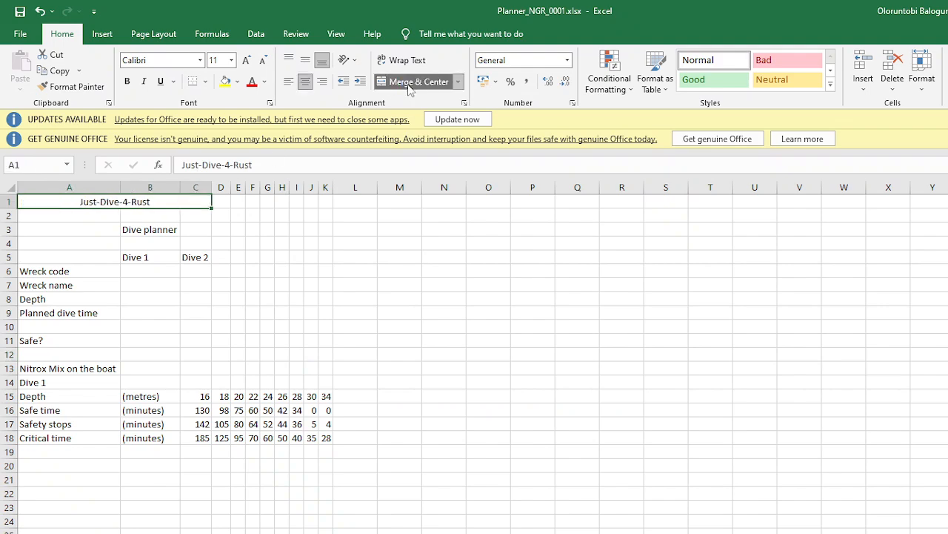
- Compare with the exam PDF's sample and merge and centre the Dive planner heading across cells B3 and C3
key(alt+Tab)
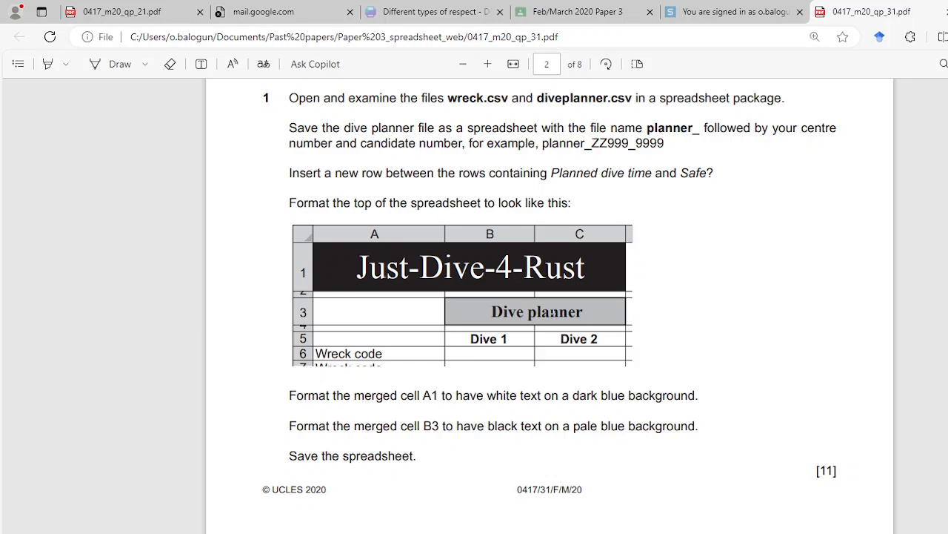
key(alt+Tab)
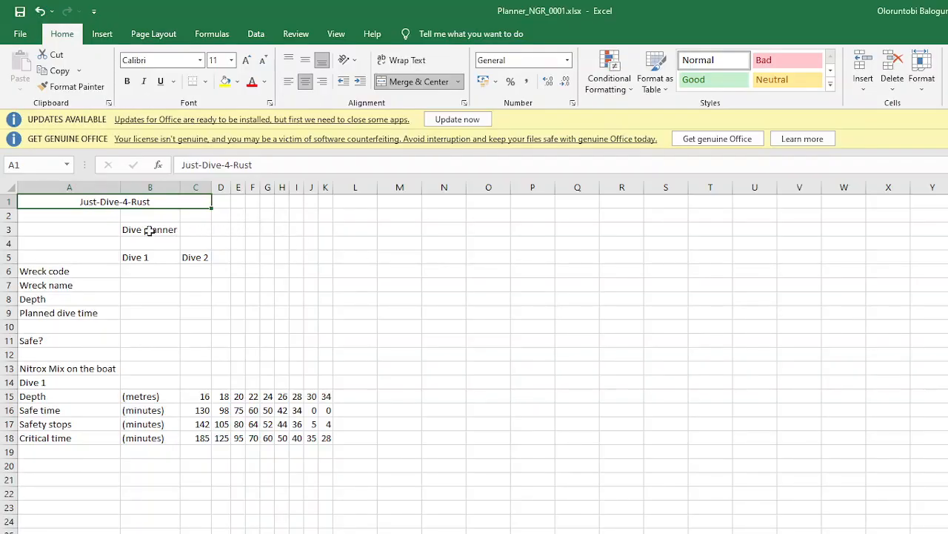
drag(149, 231, 194, 230)
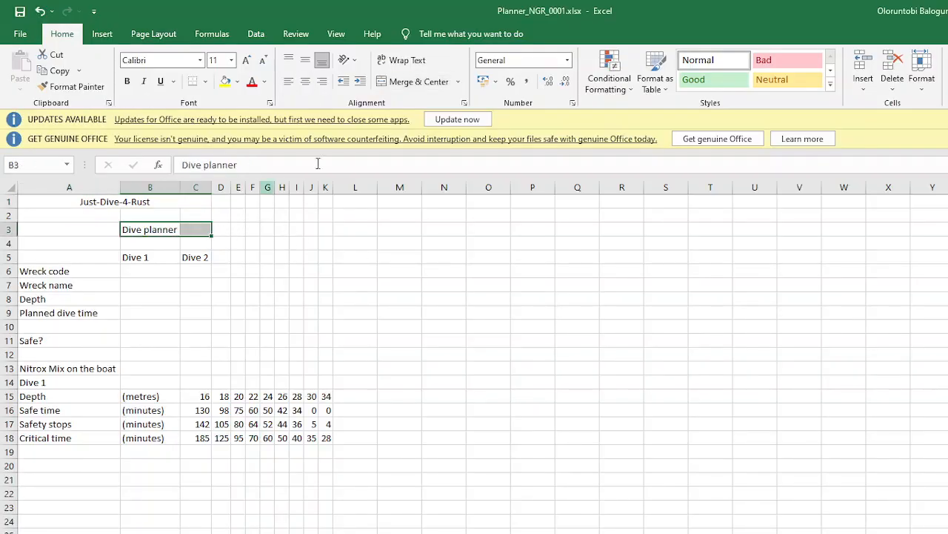
click(412, 83)
- Check the heading typeface in the exam PDF and set the font of merged cells A1 and B3 to Bell MT
key(alt+Tab)
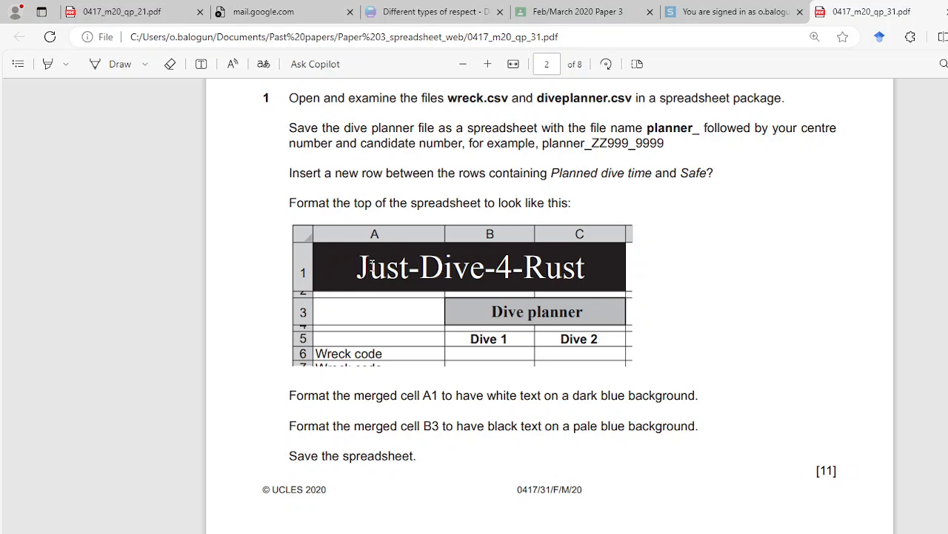
key(alt+Tab)
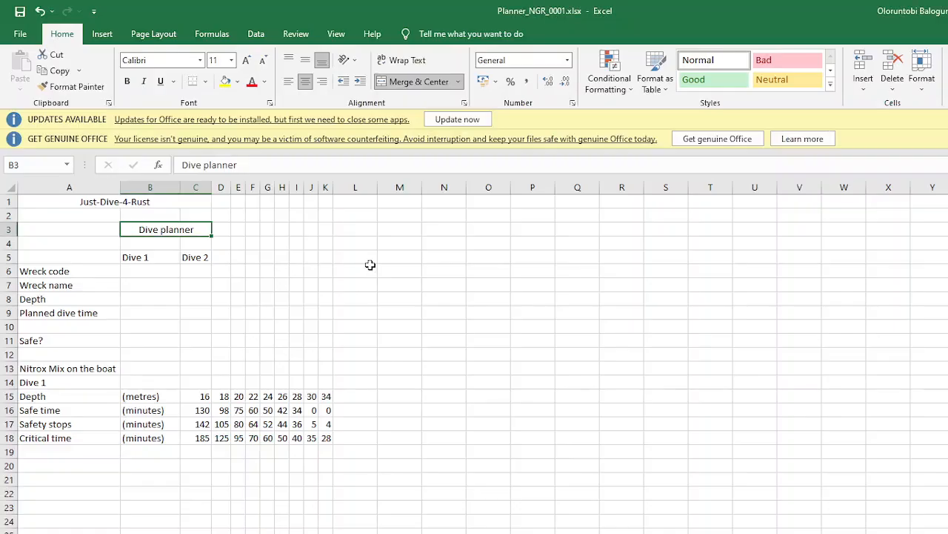
click(119, 204)
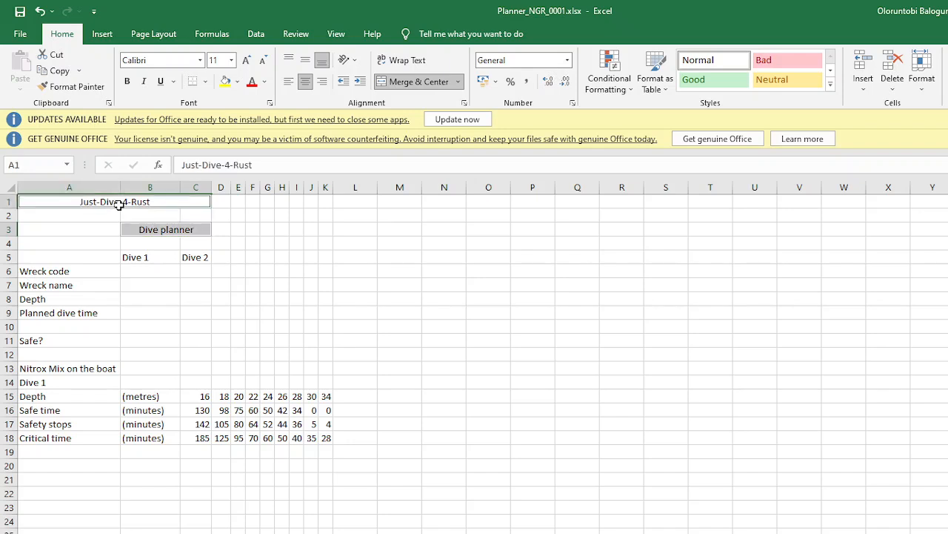
click(200, 60)
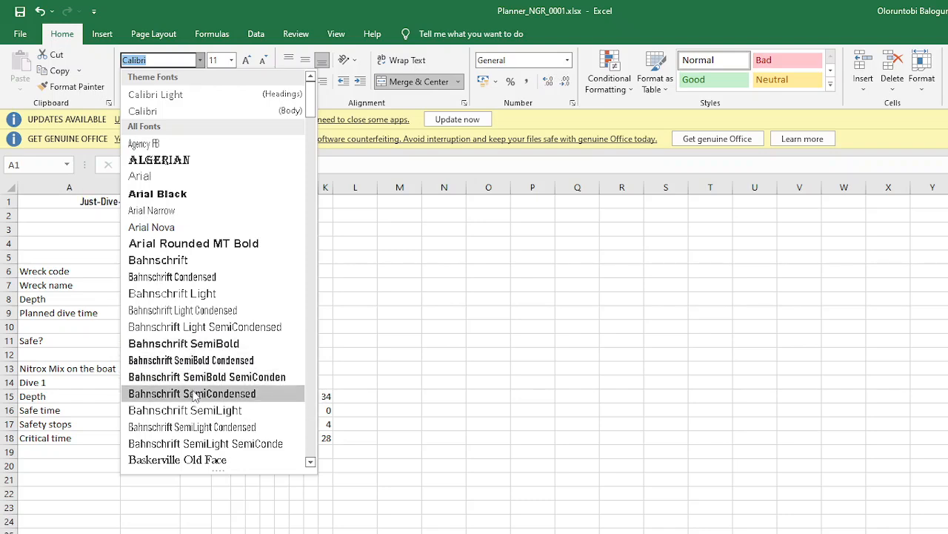
scroll(194, 393, down, 3)
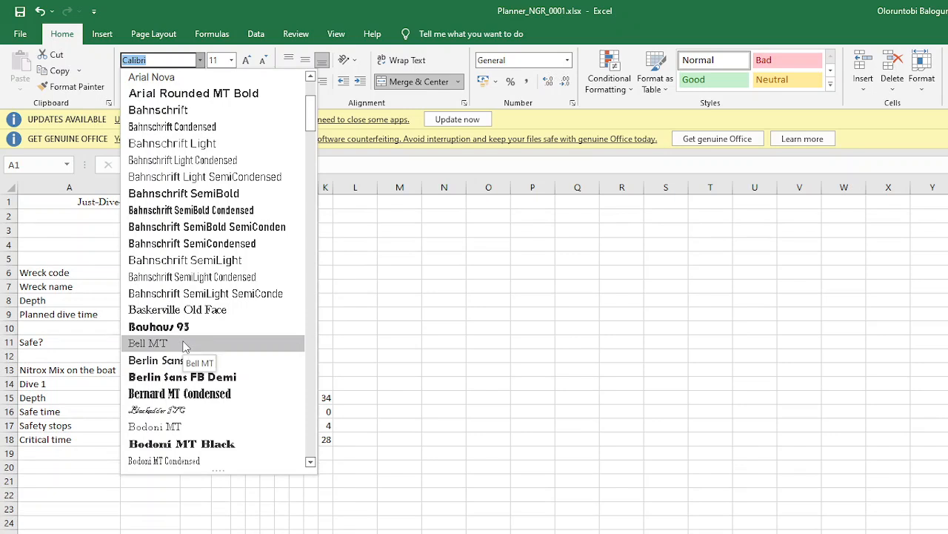
key(Escape)
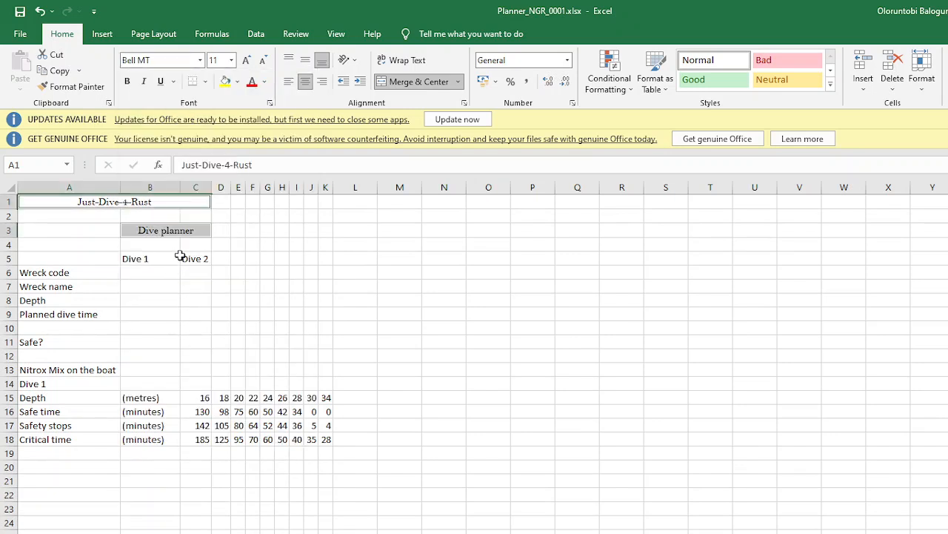
- Increase the font size of the Just-Dive-4-Rust and Dive planner headings to 18
click(246, 61)
click(247, 60)
click(247, 61)
click(247, 61)
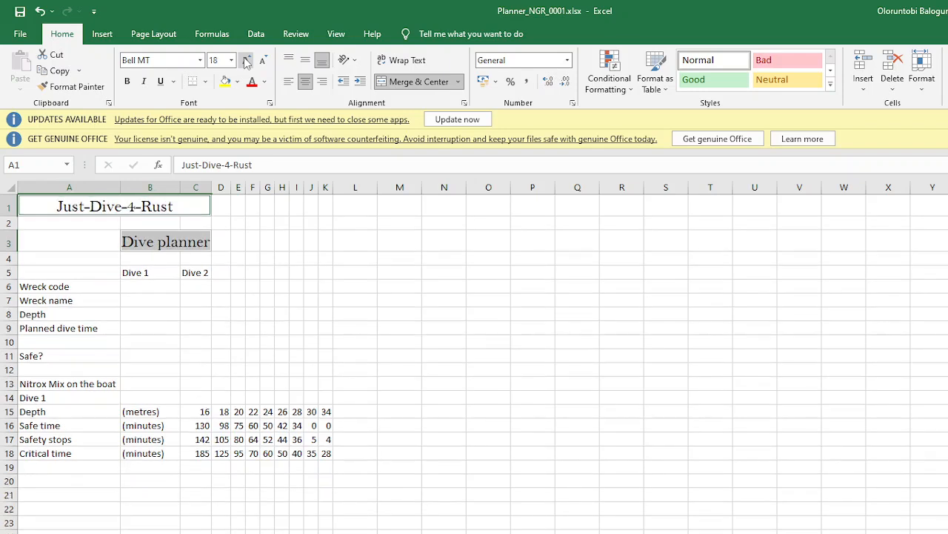
- Increase the font size of the Just-Dive-4-Rust title in merged cell A1 to 24
click(265, 261)
click(247, 60)
click(247, 60)
click(247, 60)
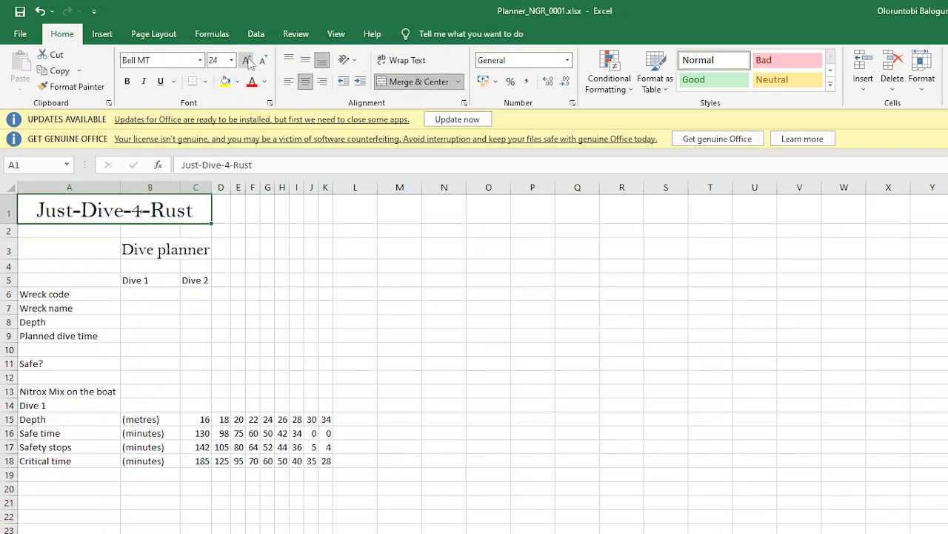
- Compare the typeface and size of both merged headings with the sample layout in the exam PDF
scroll(138, 211, up, 5)
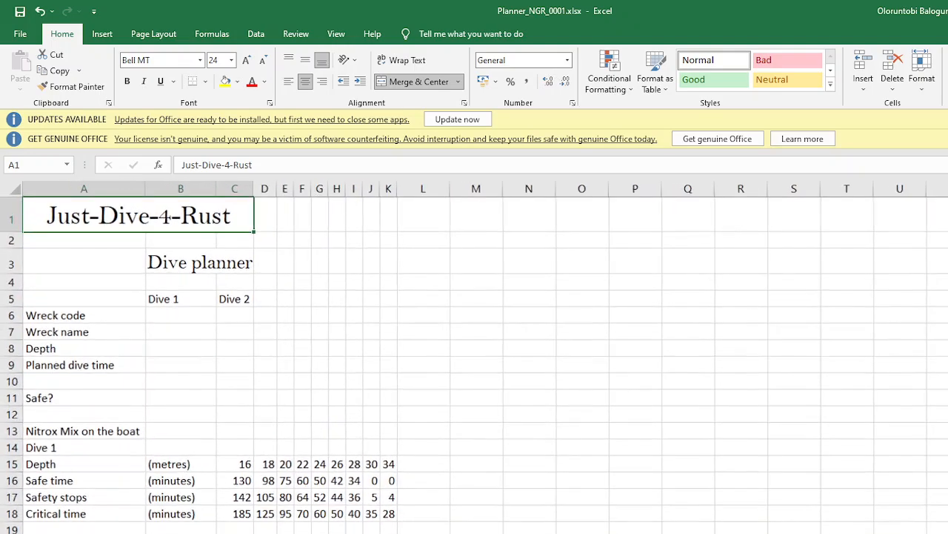
key(alt+Tab)
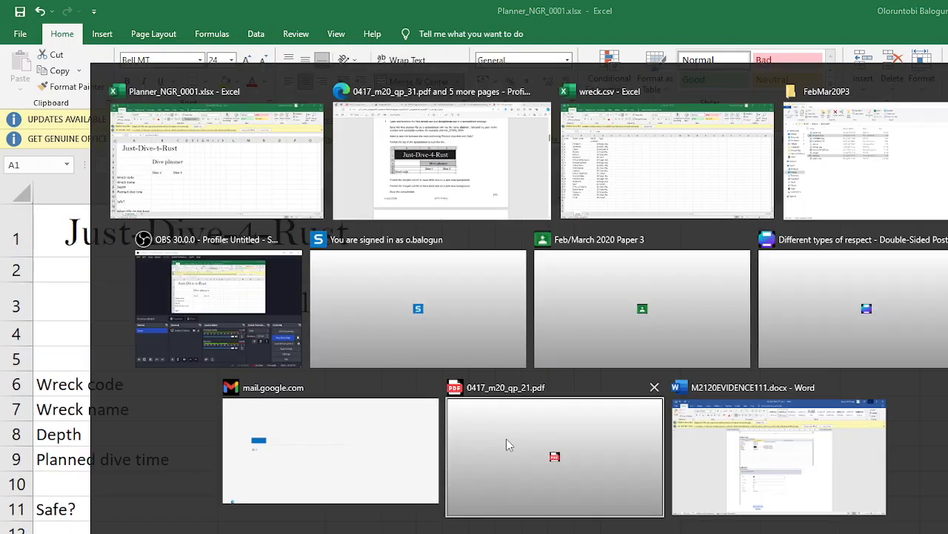
key(alt+Tab)
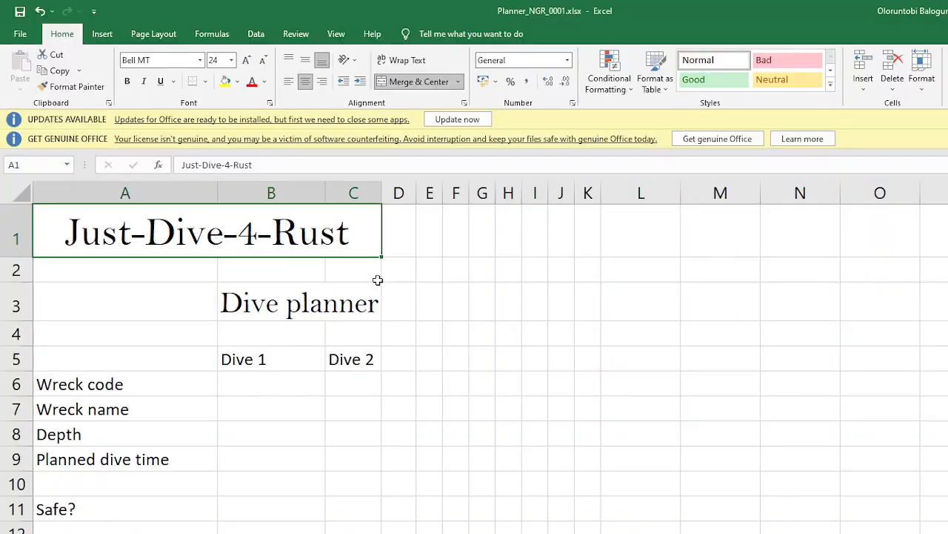
key(alt+Tab)
key(alt+Tab)
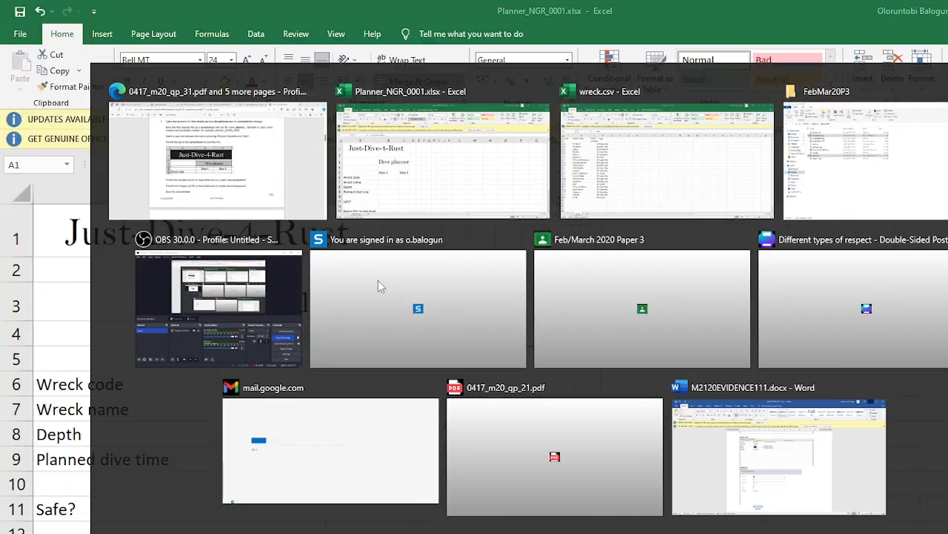
key(alt+Tab)
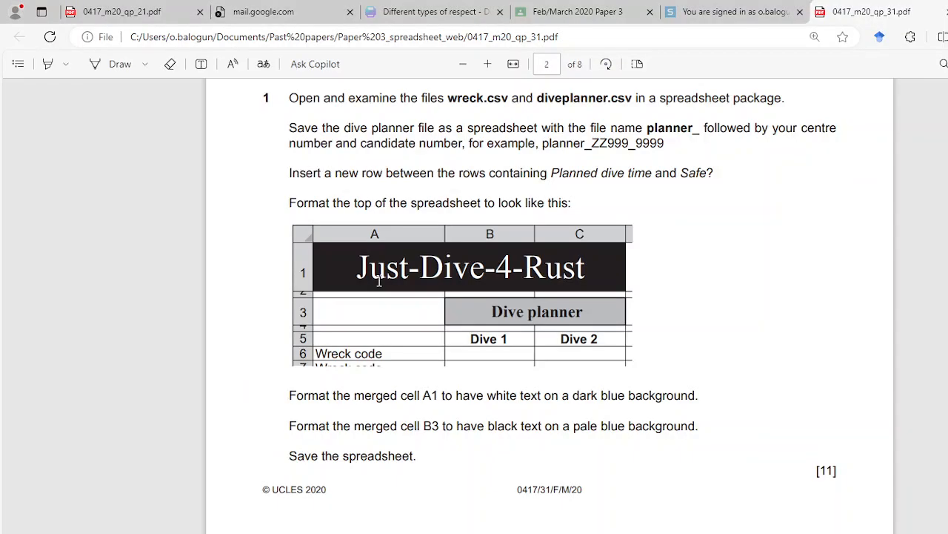
key(alt+Tab)
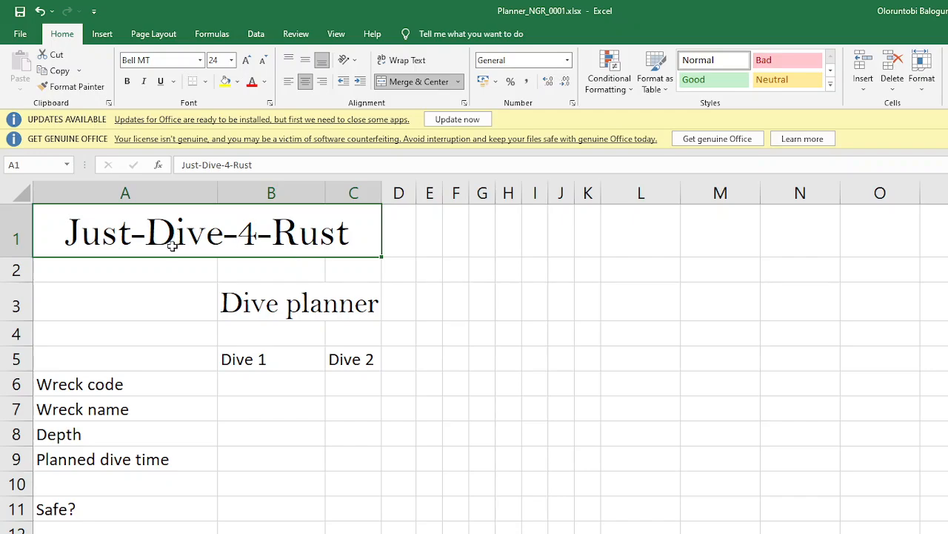
key(alt+Tab)
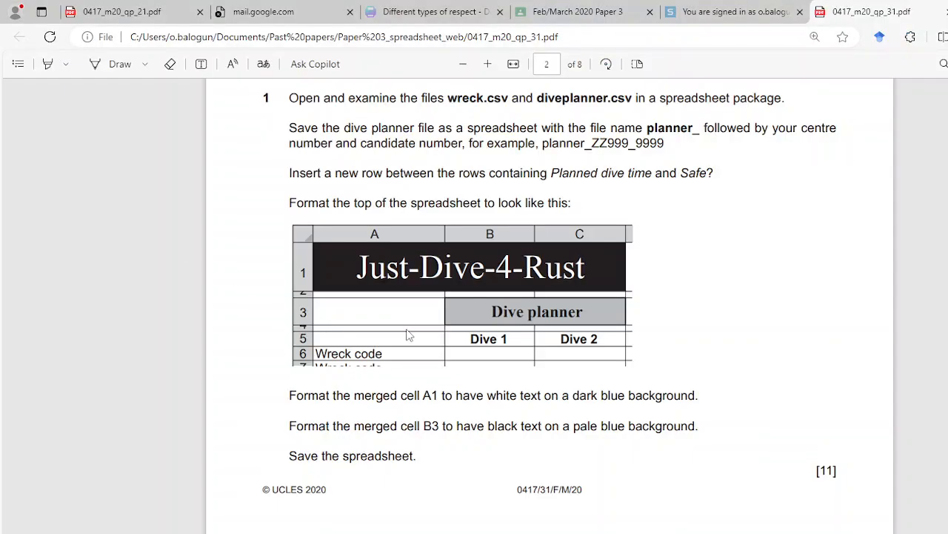
key(alt+Tab)
key(alt+Tab)
key(alt+Tab)
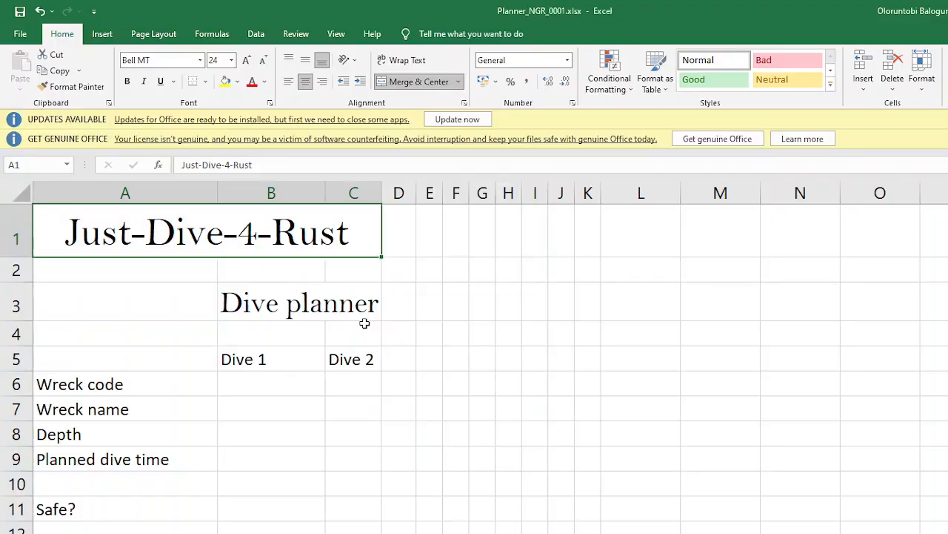
key(alt+Tab)
key(alt+Tab)
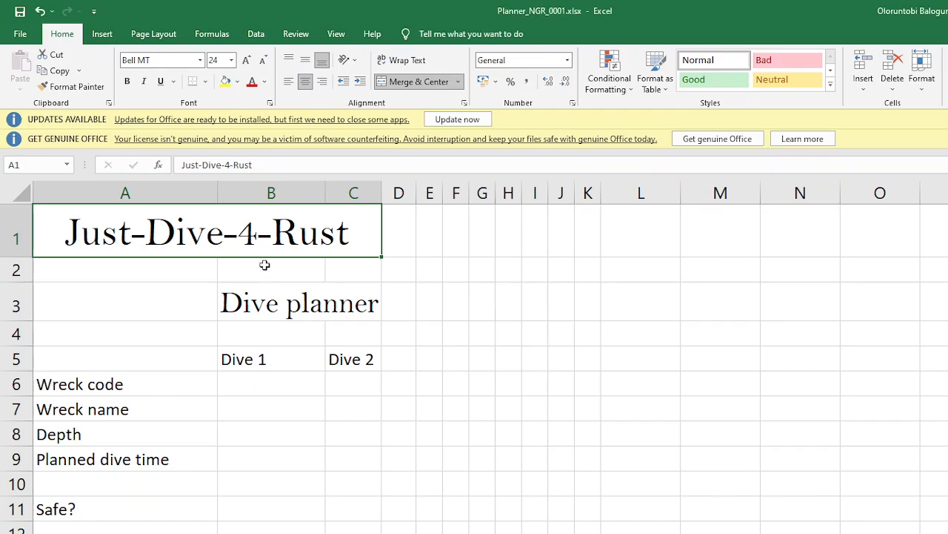
- Set the font of merged cells A1 and B3 to Baskerville Old Face
ctrl+click(280, 305)
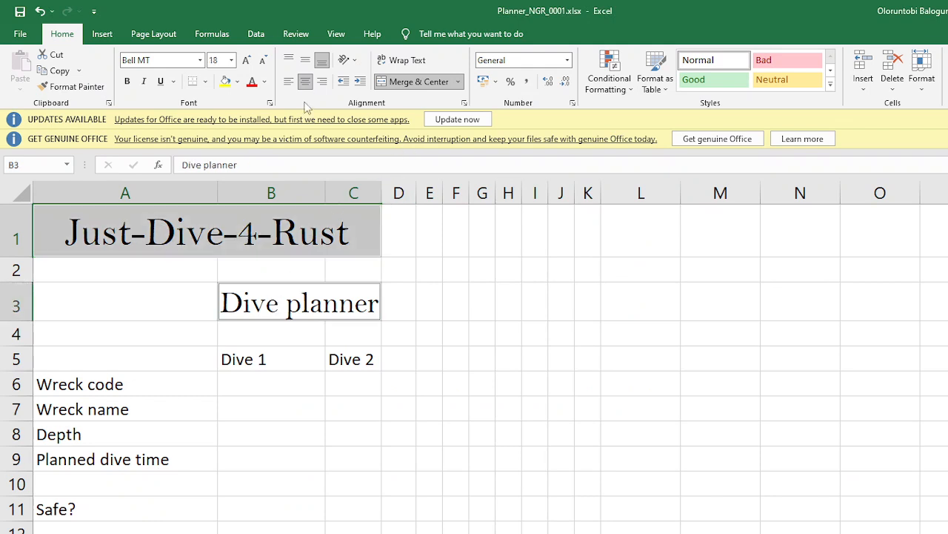
click(200, 60)
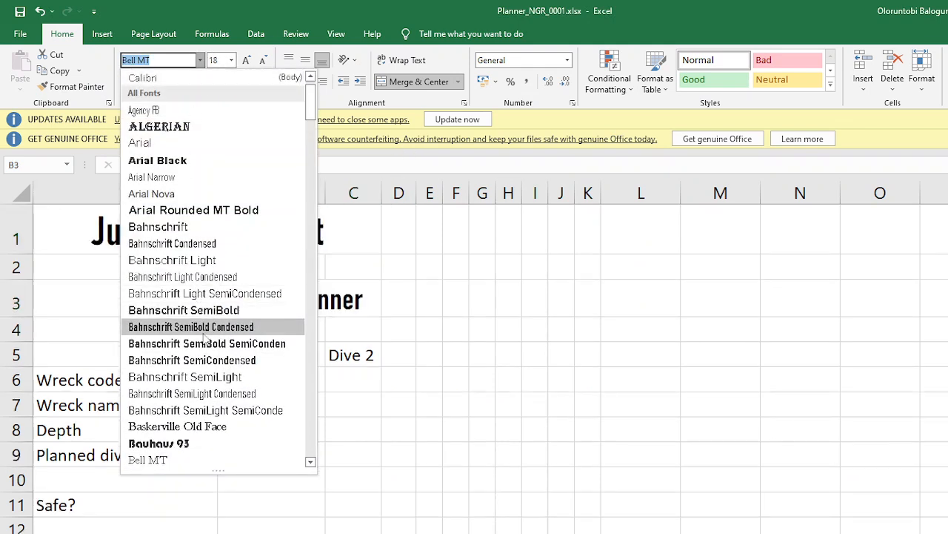
scroll(208, 401, down, 1)
scroll(208, 401, down, 4)
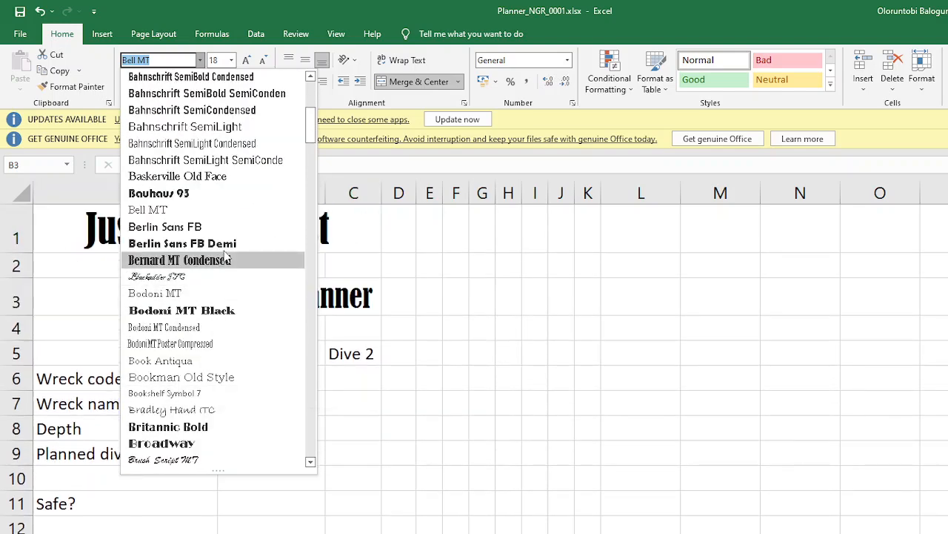
click(200, 182)
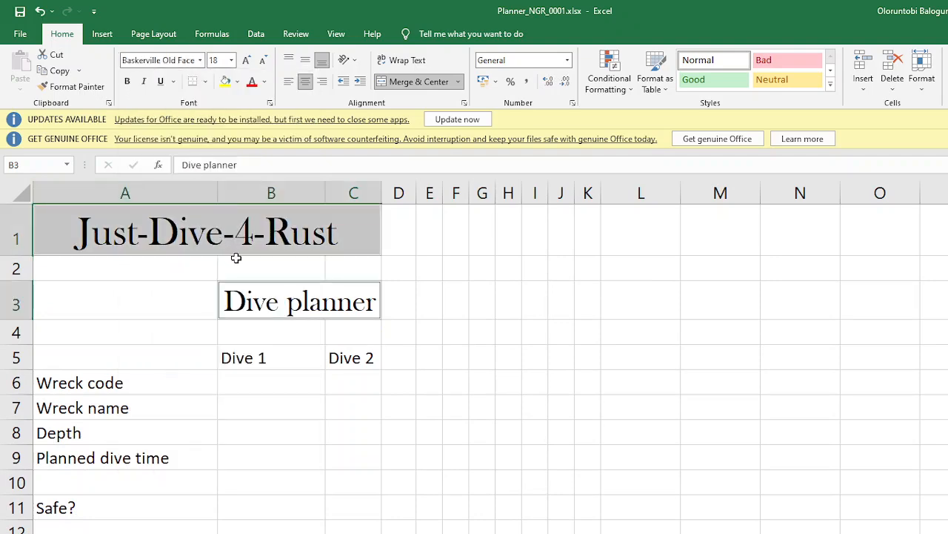
- Check the heading typeface in the exam PDF's sample again and set the font of merged cells A1 and B3 to Bodoni MT
key(alt+Tab)
key(alt+Tab)
key(alt+Tab)
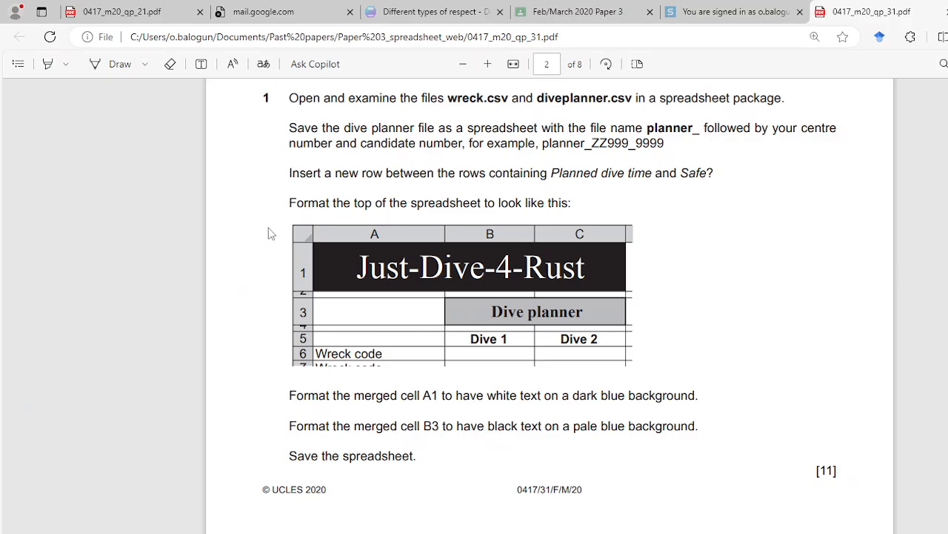
key(alt+Tab)
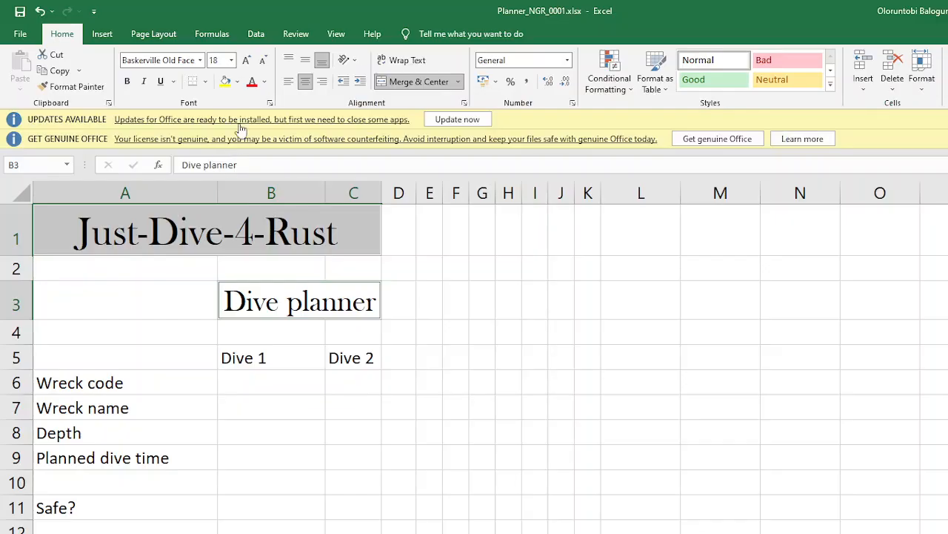
click(200, 60)
scroll(204, 370, down, 5)
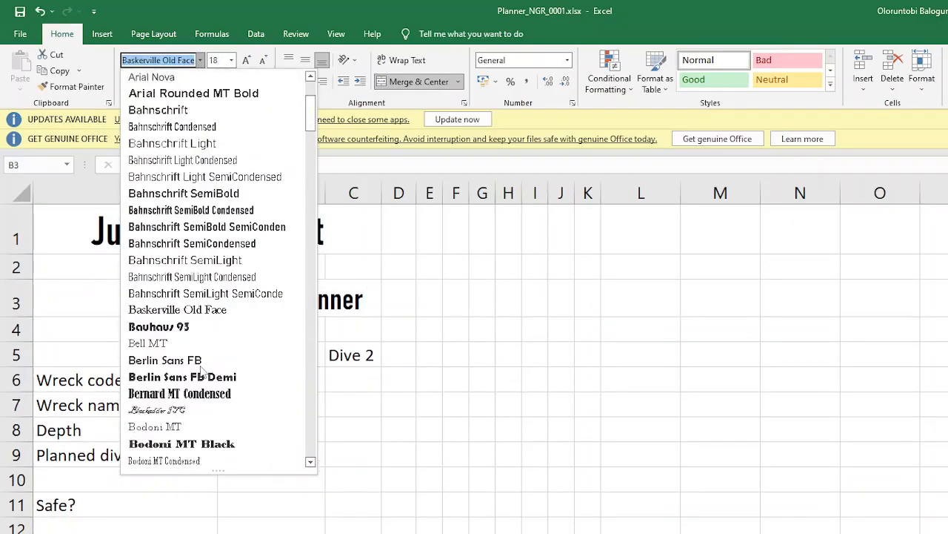
scroll(202, 370, down, 1)
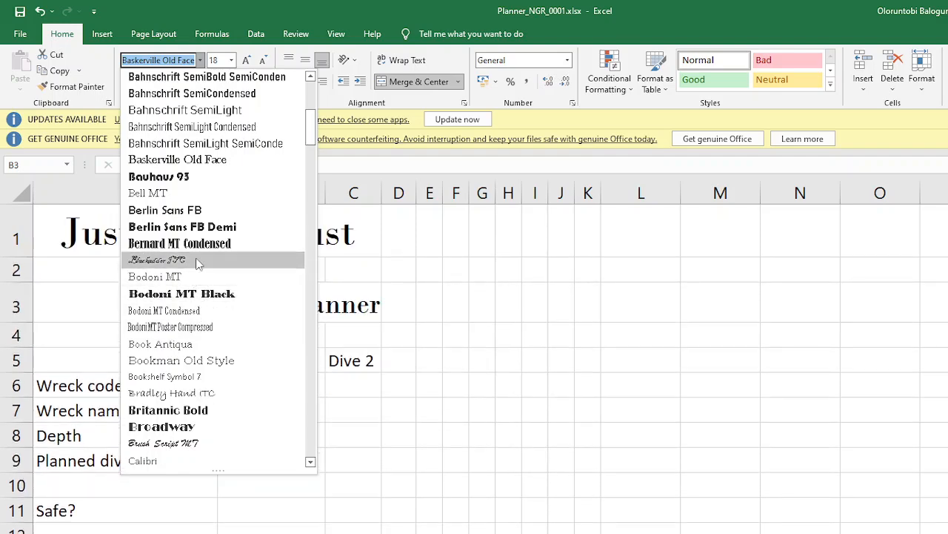
click(196, 277)
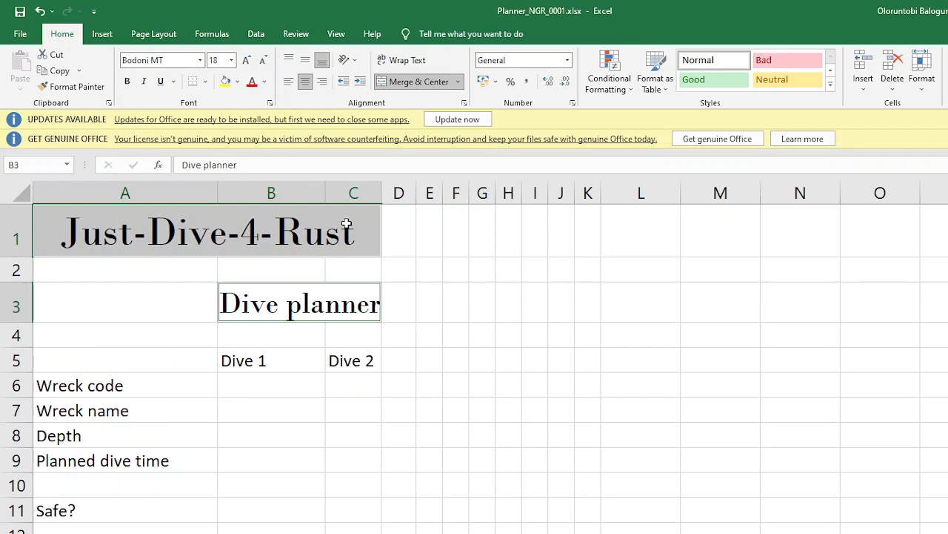
- Widen column C to give the Dive planner heading more room and compare the result with the exam PDF's sample
drag(382, 193, 400, 193)
click(406, 240)
key(alt+Tab)
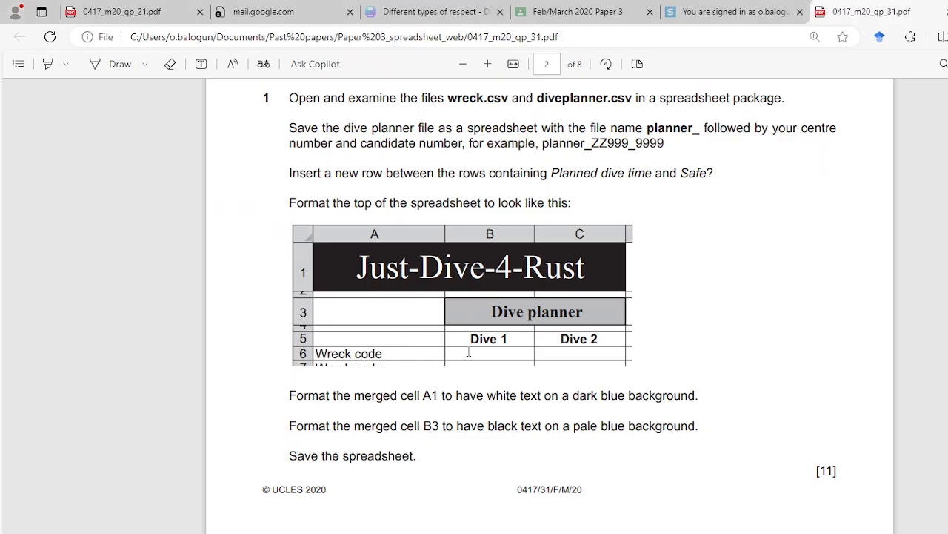
key(alt+Tab)
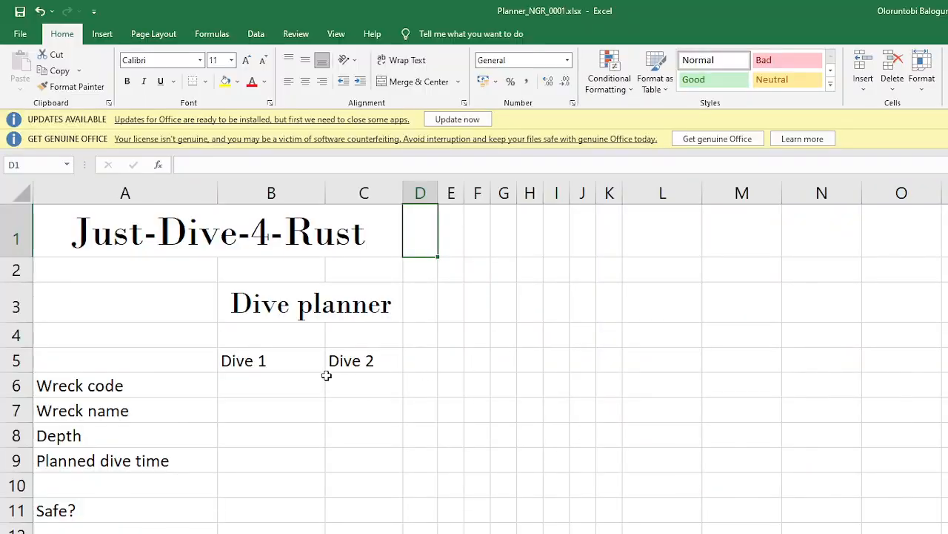
- Check the column labels in the exam PDF's sample, then centre and bold Dive 1 and Dive 2 in cells B5 and C5
key(alt+Tab)
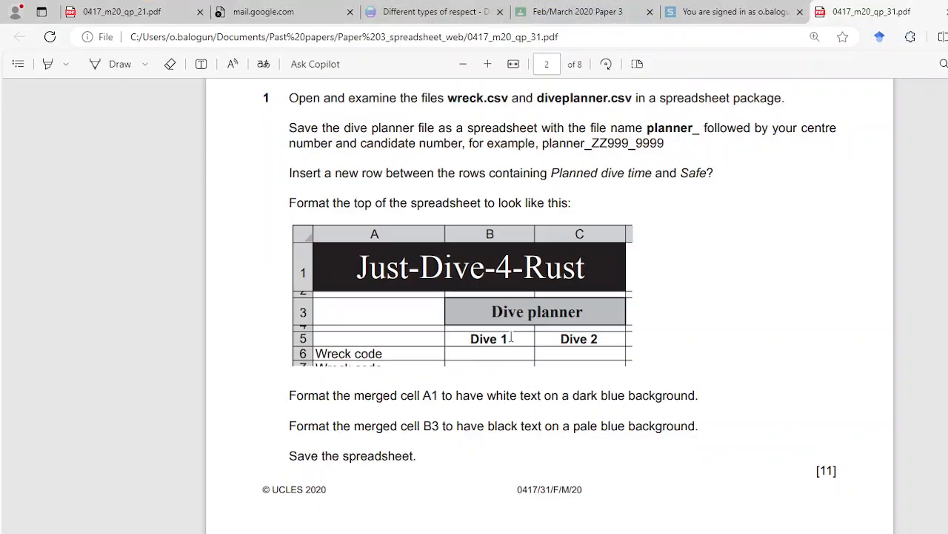
key(alt+Tab)
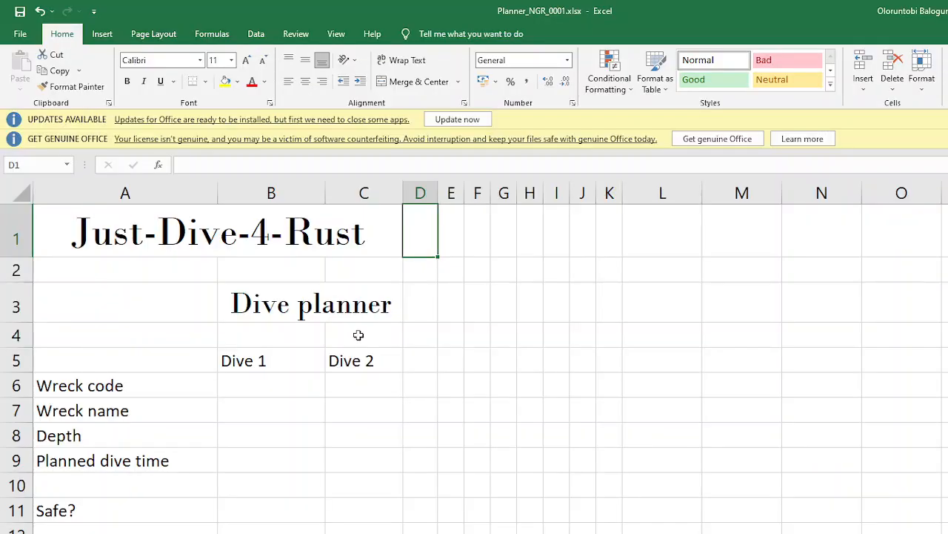
click(265, 364)
ctrl+click(363, 360)
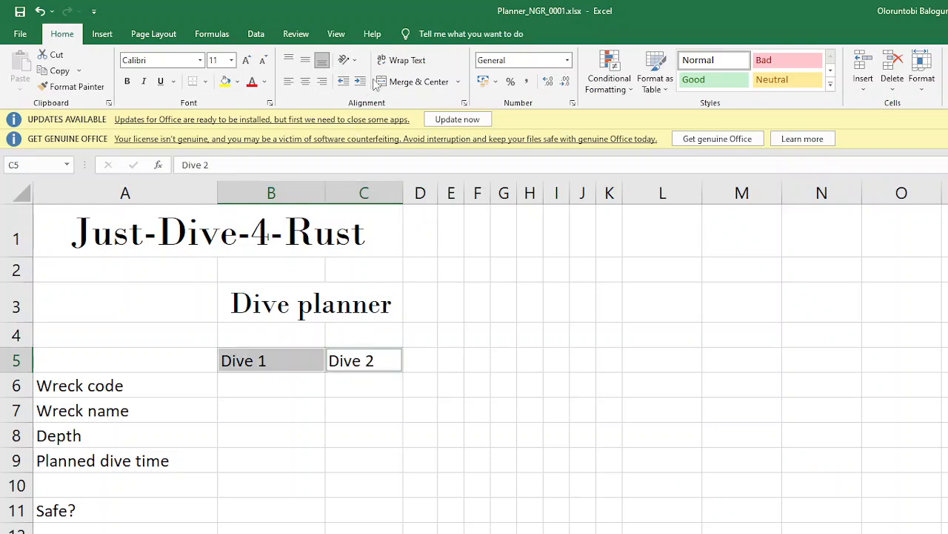
click(304, 82)
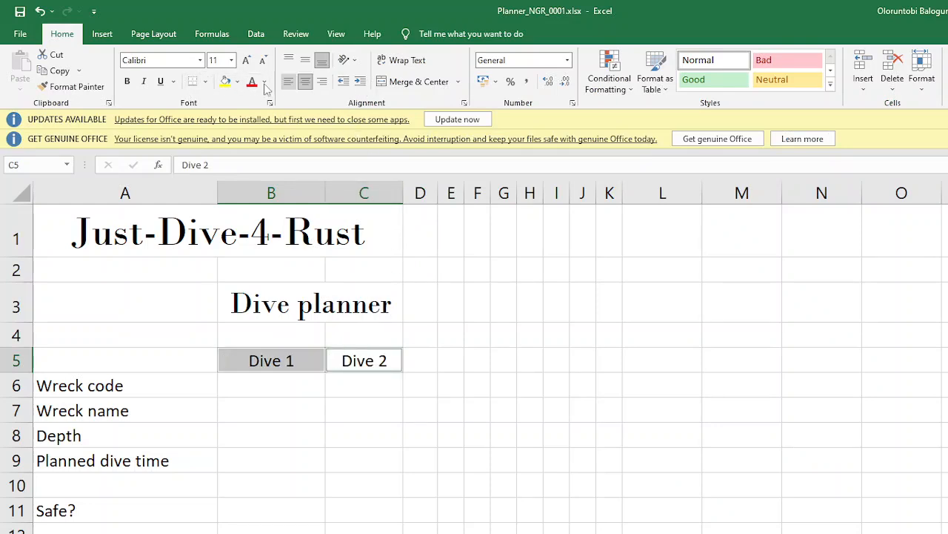
click(127, 81)
- Check the row heights in the exam PDF's sample and shrink empty rows 2 and 4 together to narrow strips
key(alt+Tab)
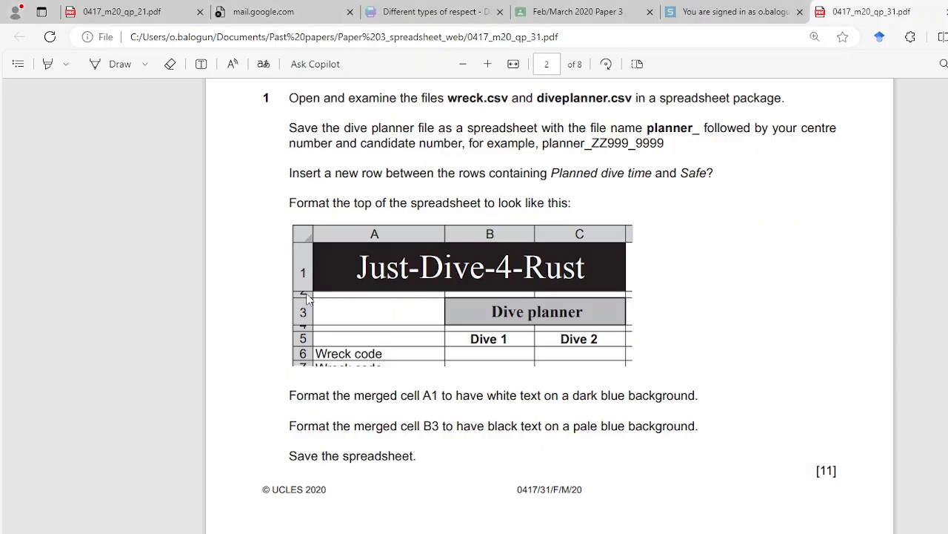
key(alt+Tab)
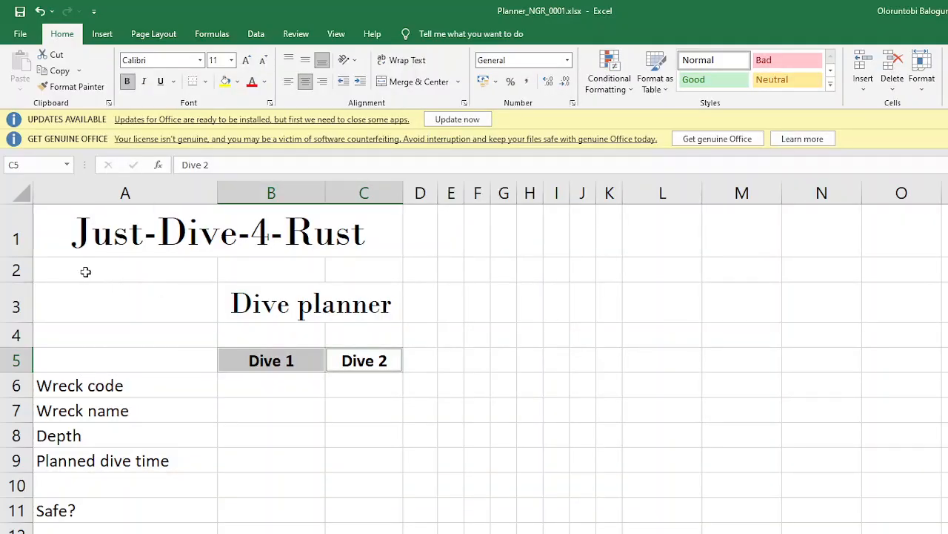
click(18, 272)
ctrl+click(17, 335)
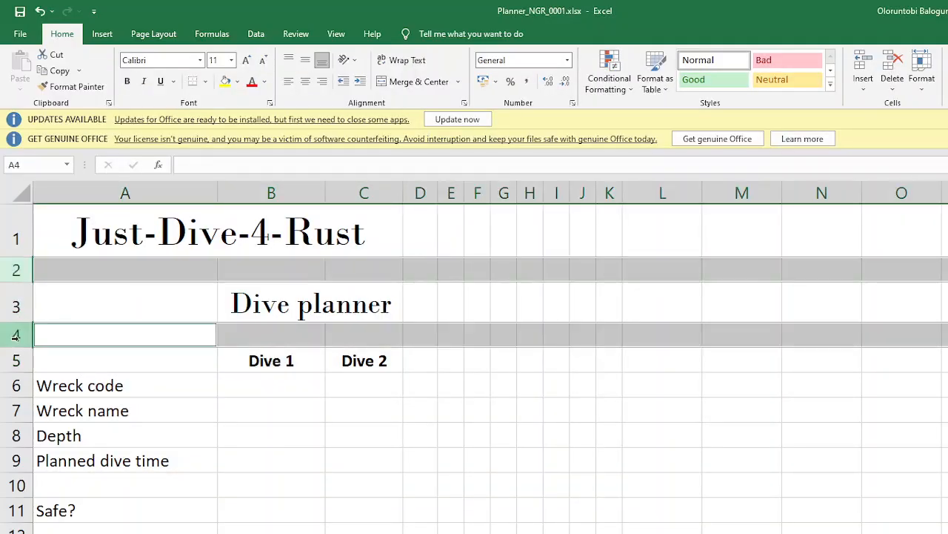
drag(23, 348, 15, 323)
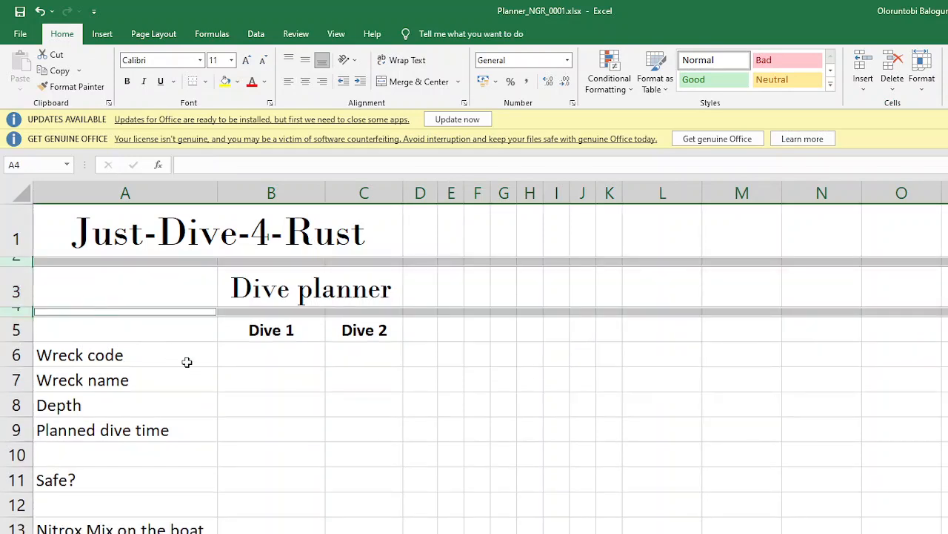
- Fine-tune the heights of narrow rows 2 and 4 individually to match the exam PDF's sample
click(252, 378)
drag(27, 317, 28, 320)
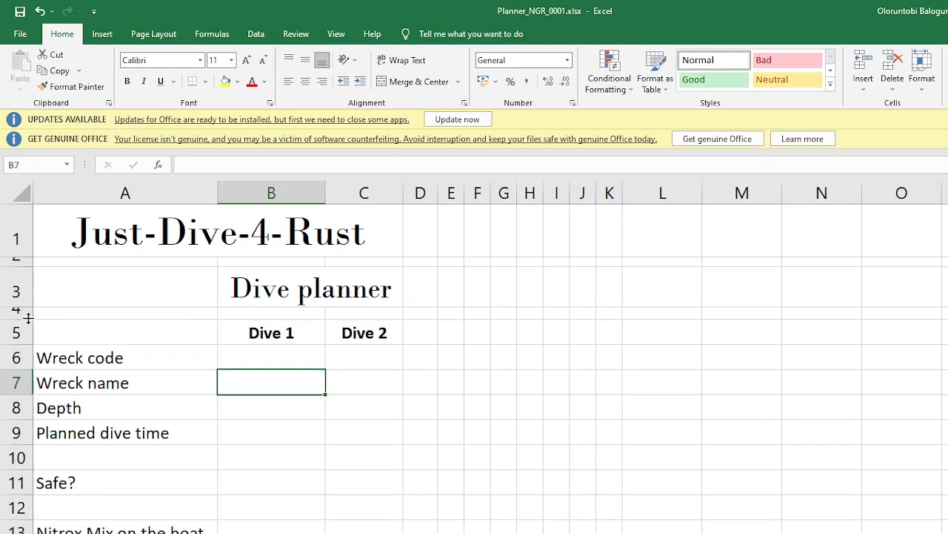
drag(19, 264, 19, 266)
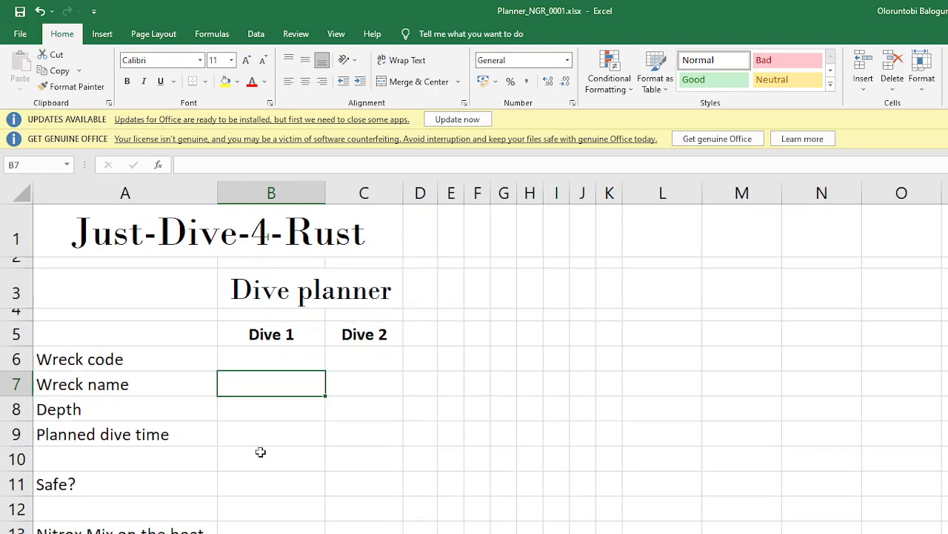
key(alt+Tab)
key(alt+Tab)
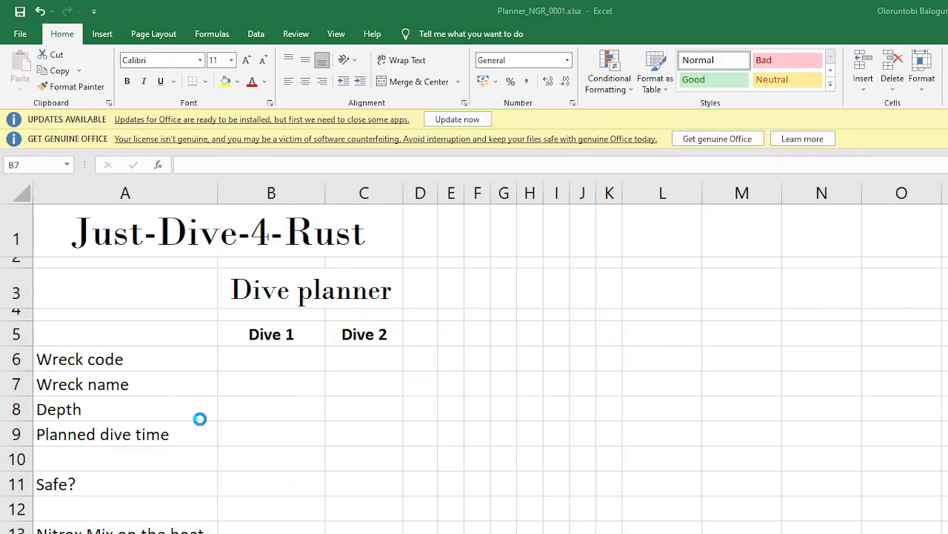
drag(20, 318, 20, 318)
click(213, 400)
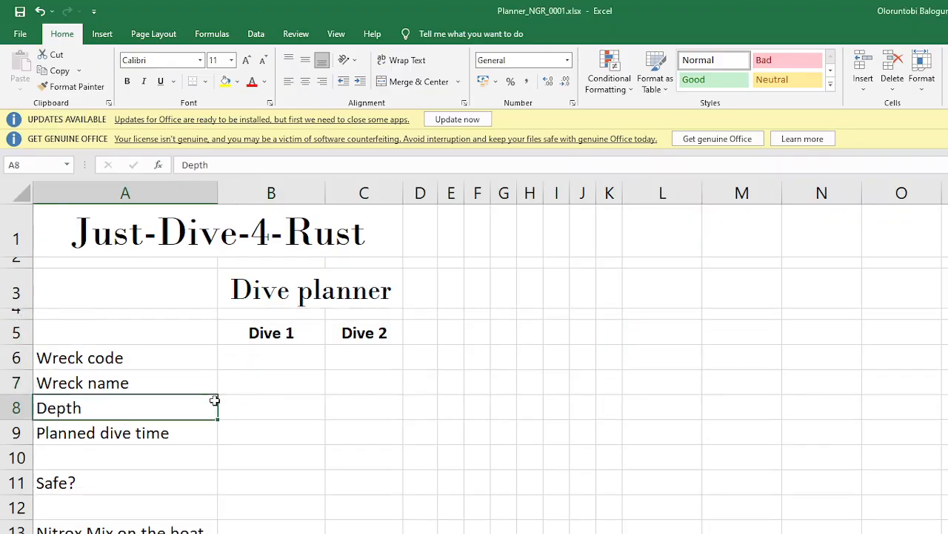
- Check the colour instructions in the exam PDF, then give the Just-Dive-4-Rust title in merged cell A1 white text on a dark blue fill
key(alt+Tab)
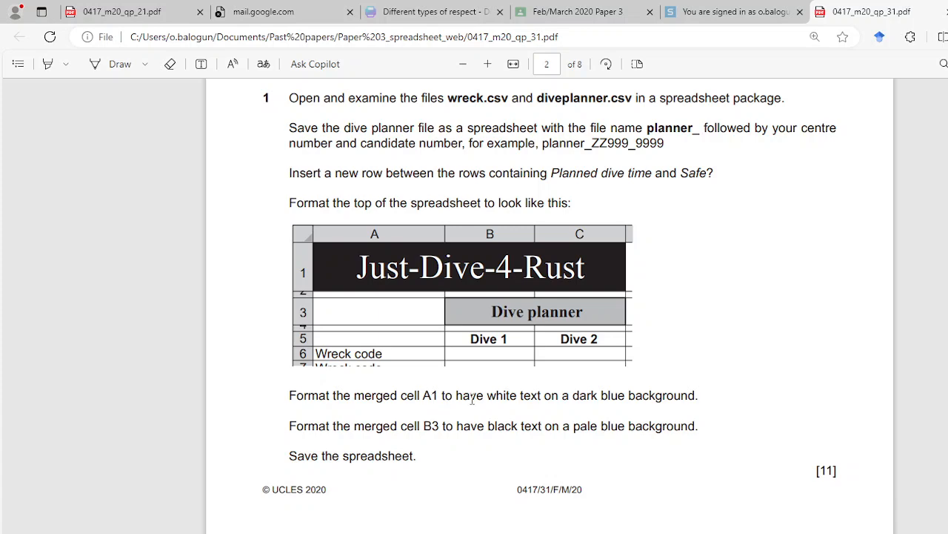
key(alt+Tab)
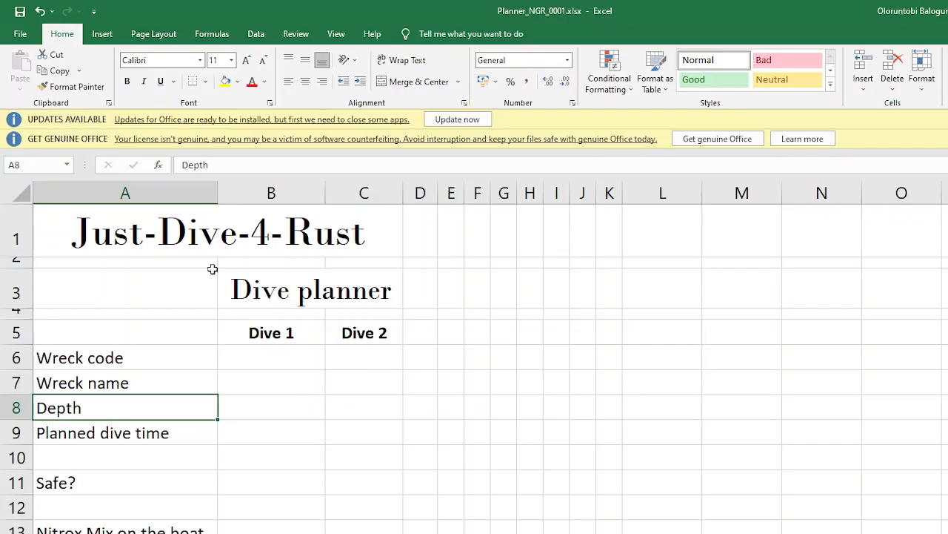
click(62, 234)
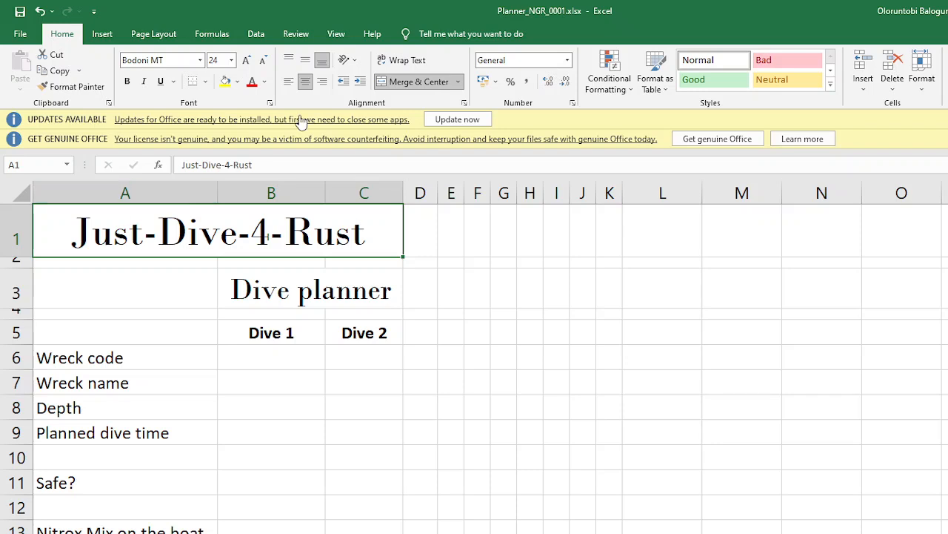
click(266, 86)
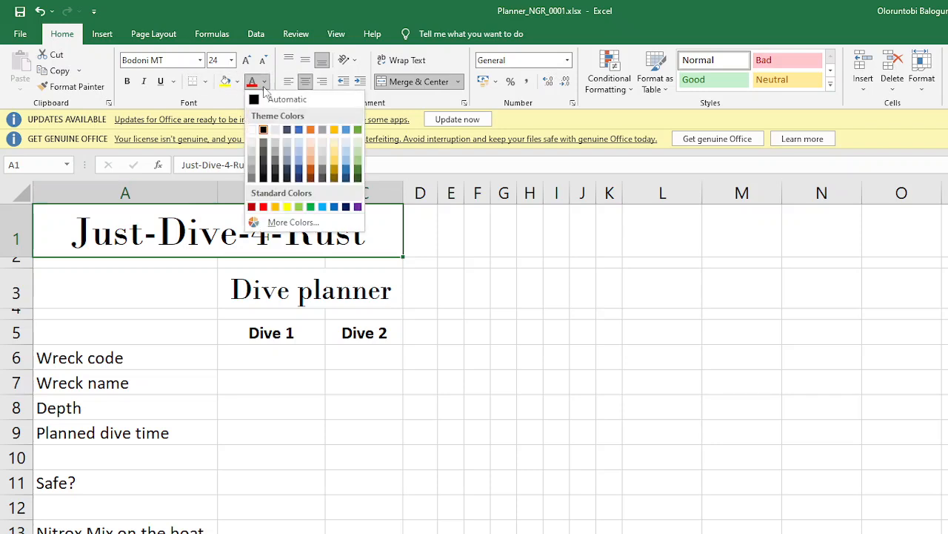
click(254, 130)
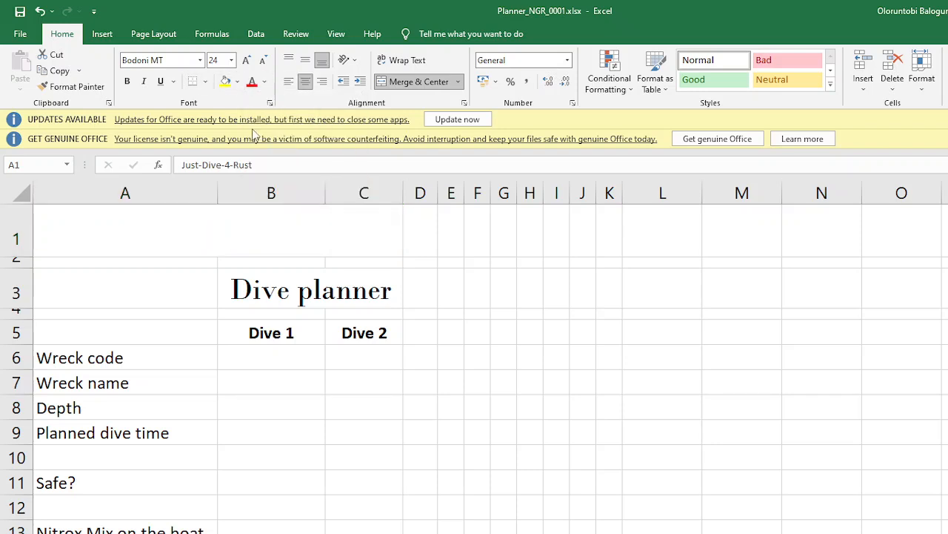
click(238, 82)
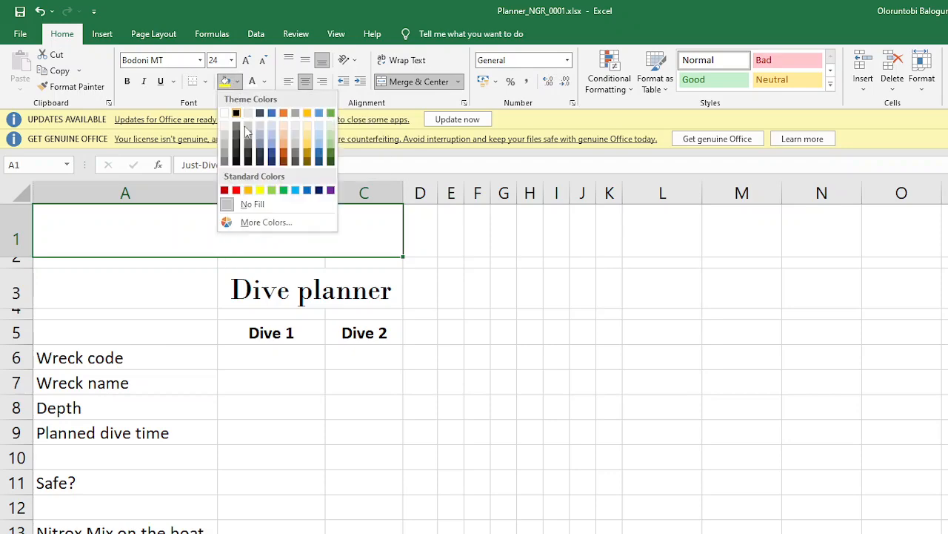
click(271, 160)
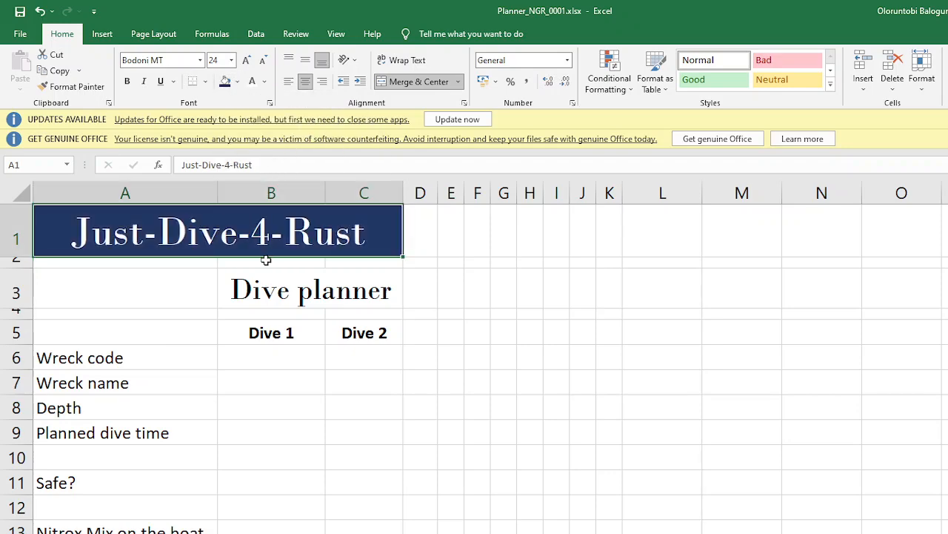
- Check the exam PDF's instruction for merged cell B3 and give the Dive planner heading a pale blue fill, keeping its text black
key(alt+Tab)
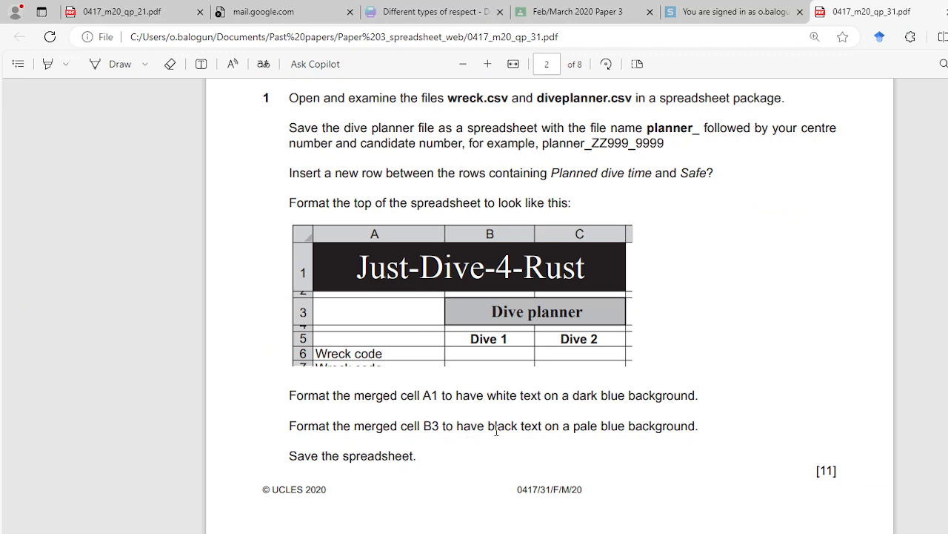
key(alt+Tab)
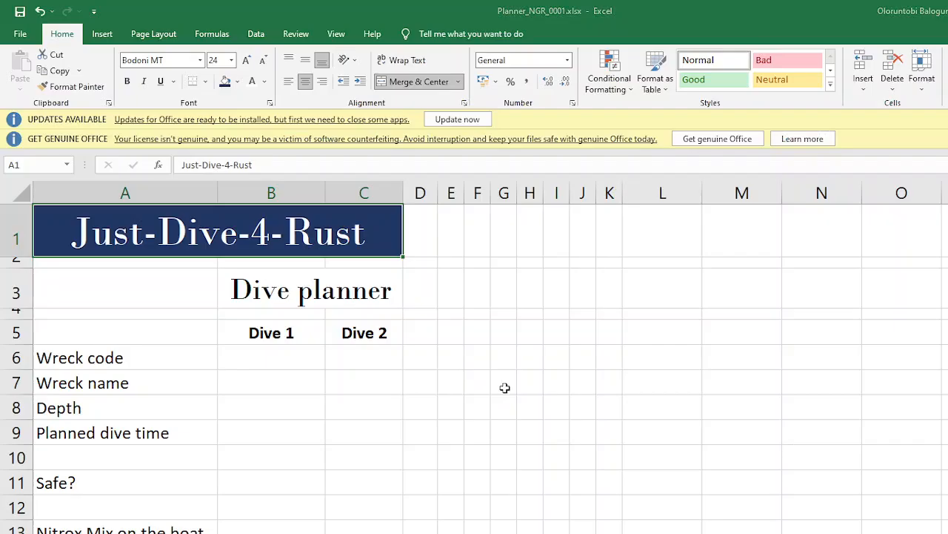
click(265, 291)
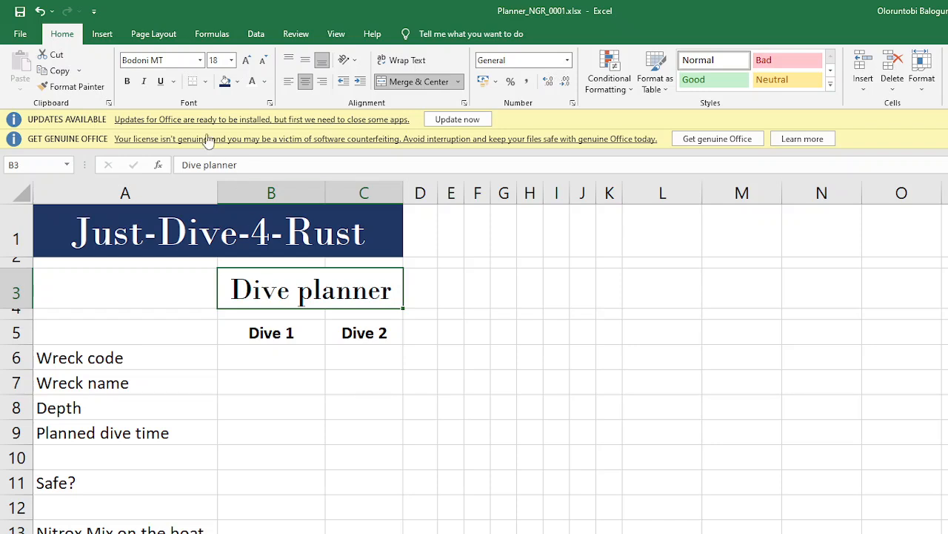
click(237, 82)
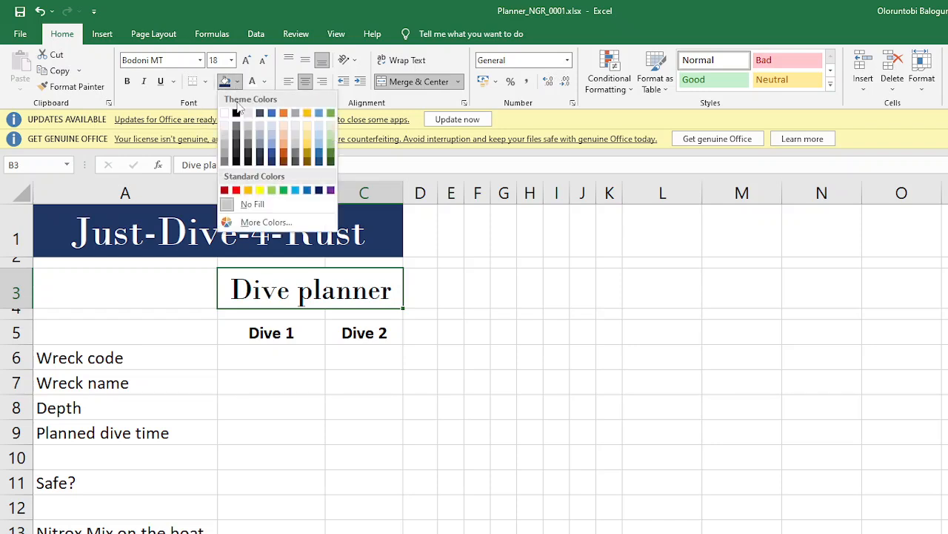
click(318, 158)
key(alt+Tab)
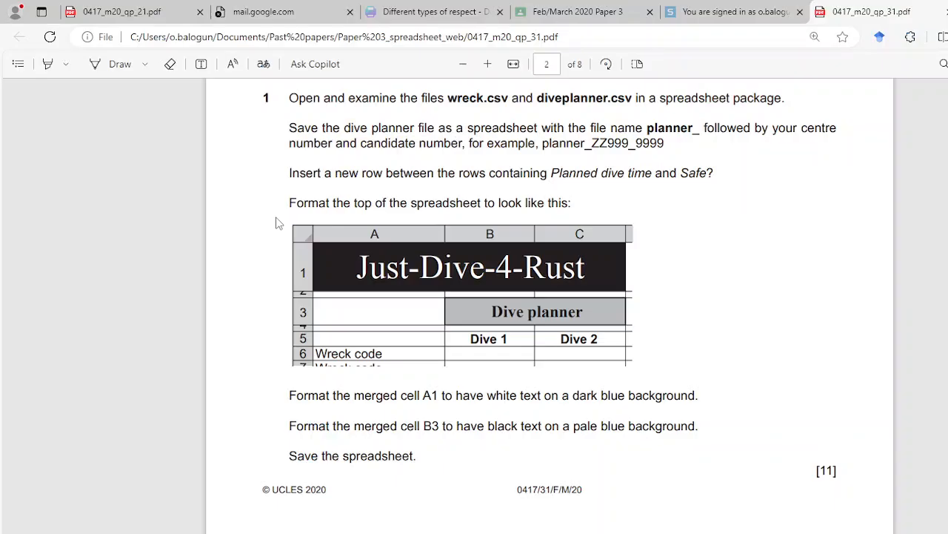
key(alt+Tab)
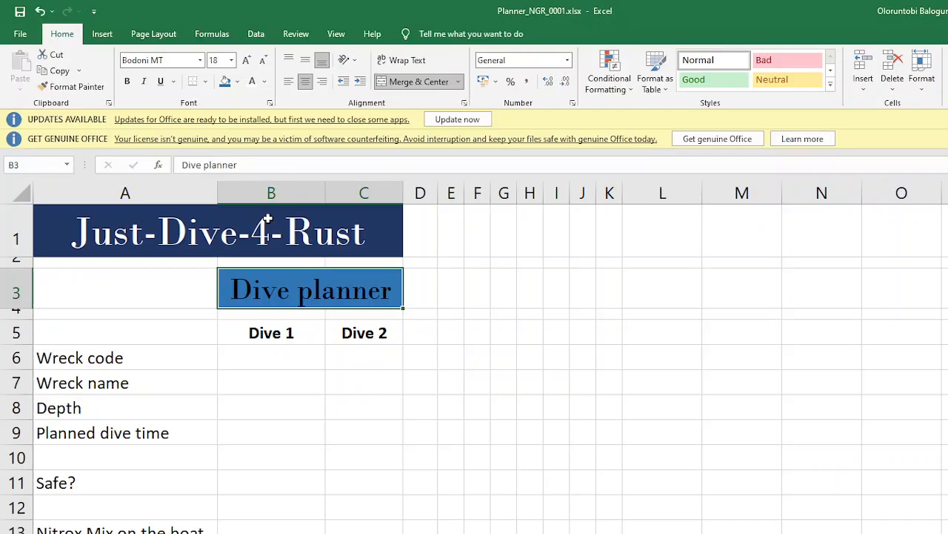
click(237, 81)
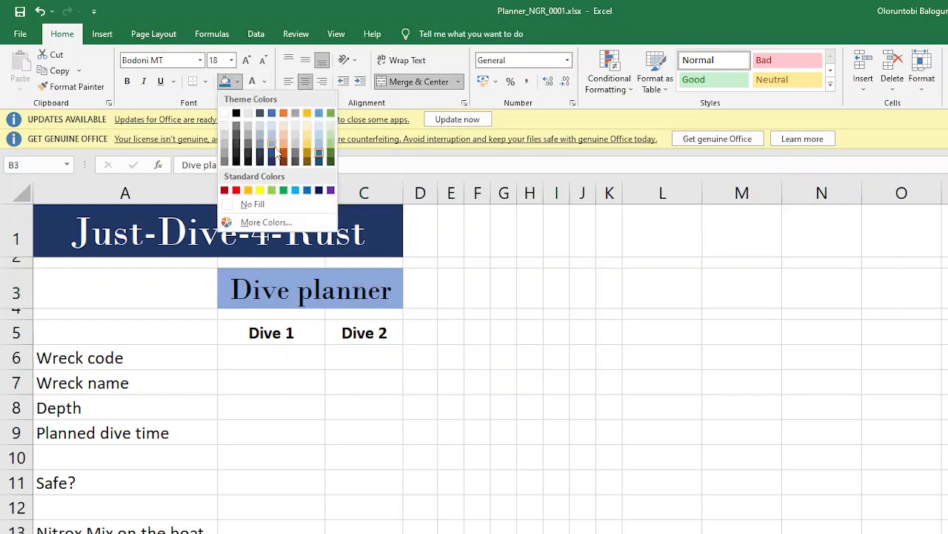
click(321, 149)
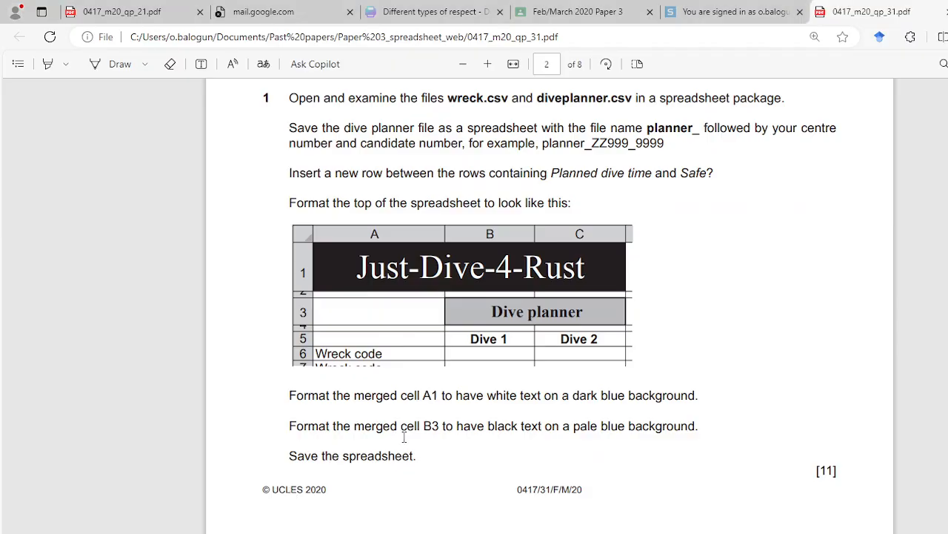
- Read question 2 in the exam PDF, then enter the candidate's name, centre number and candidate number in the header's left section
scroll(404, 437, down, 5)
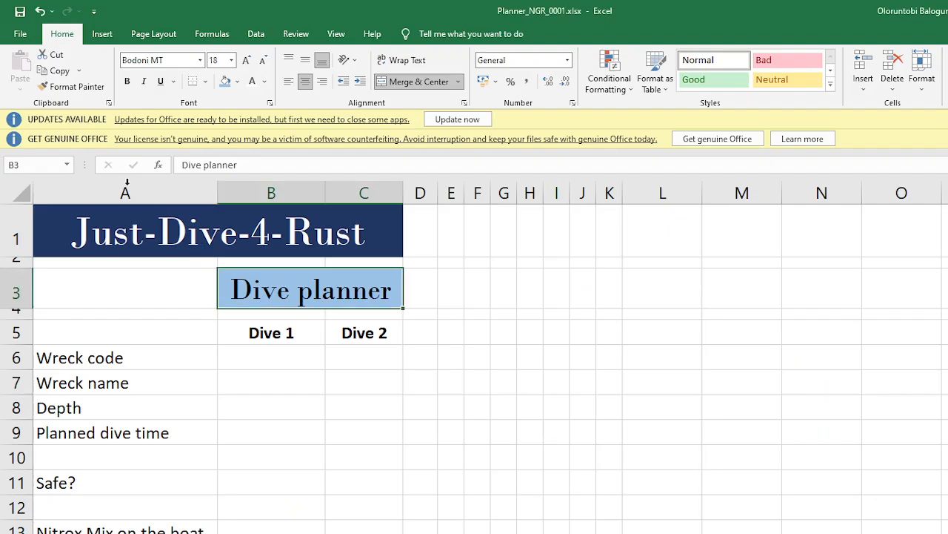
click(194, 242)
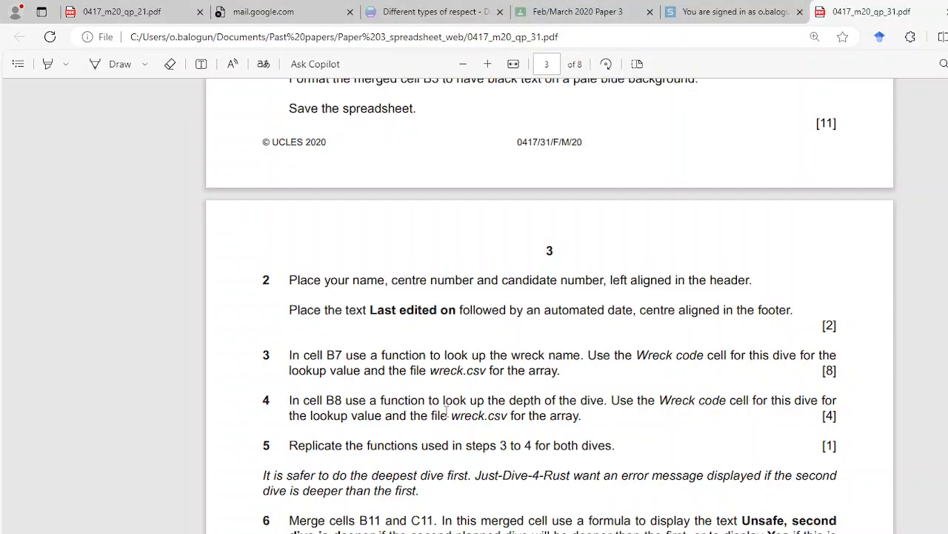
scroll(446, 412, down, 2)
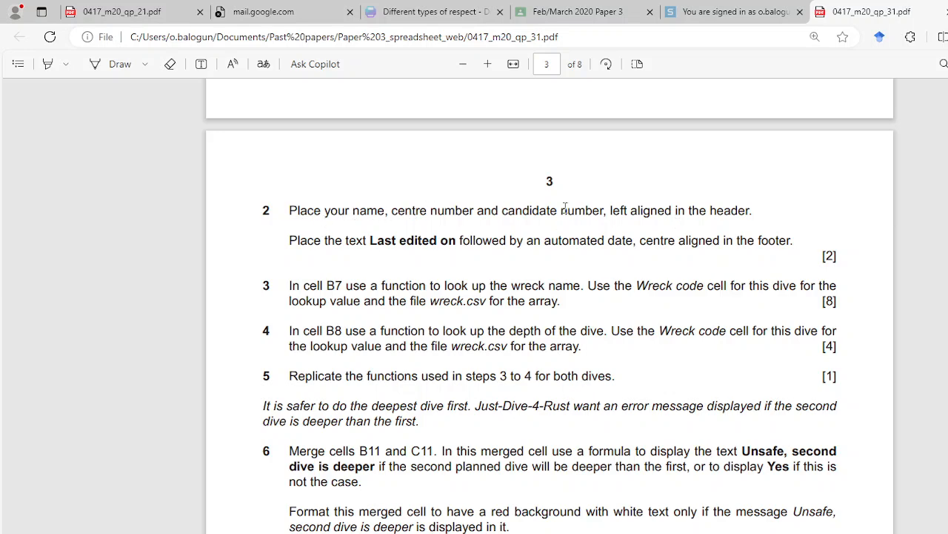
key(alt+Tab)
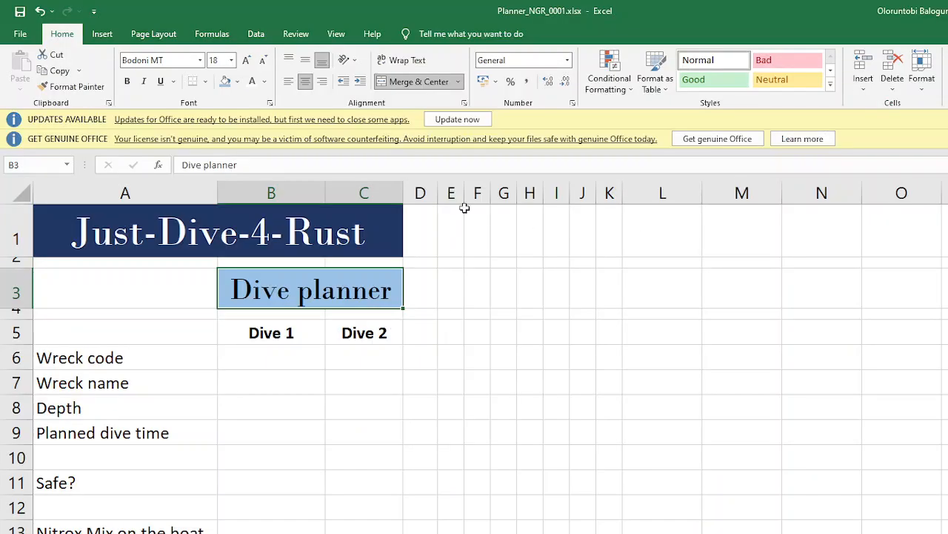
click(102, 34)
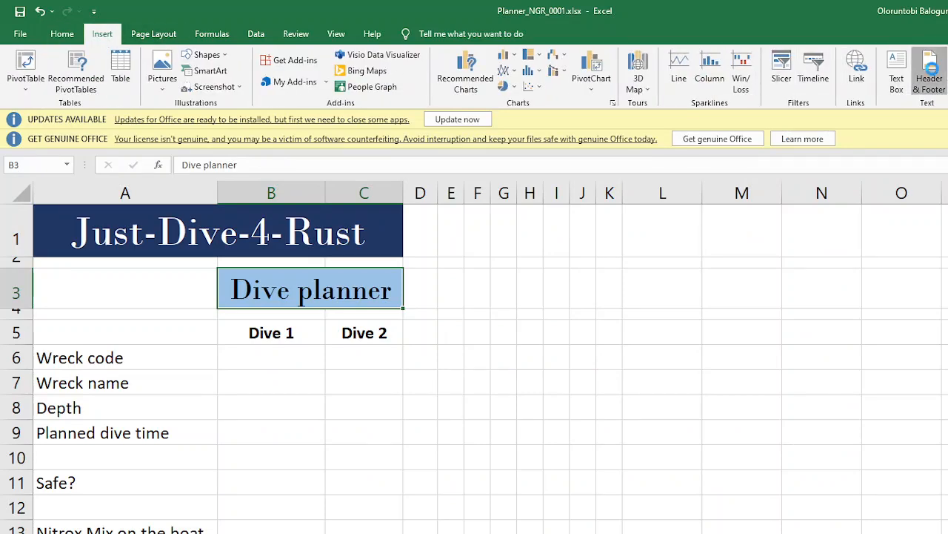
click(933, 77)
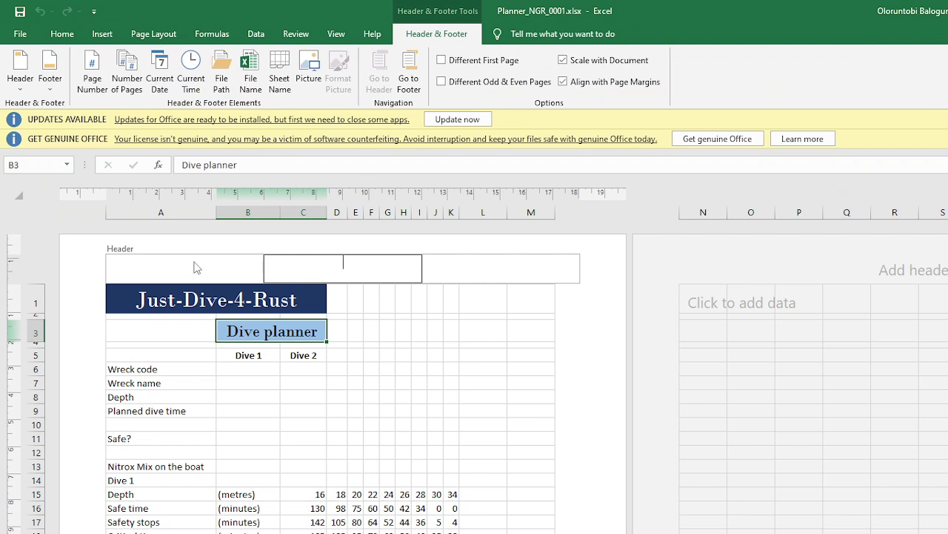
click(178, 268)
text(Oloruntib)
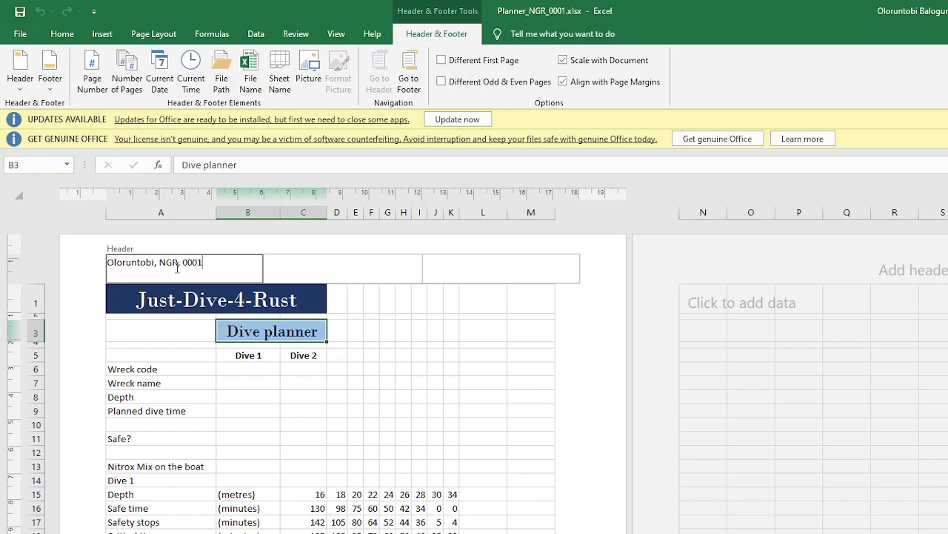
- Check the footer instruction in the exam PDF and enter Last edited on followed by an automatic date in the footer's centre section
key(alt+Tab)
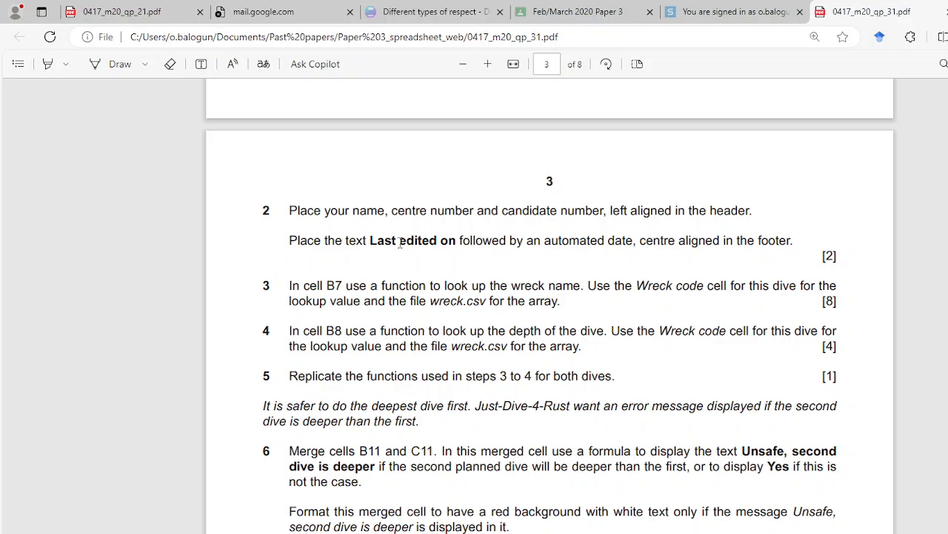
key(alt+Tab)
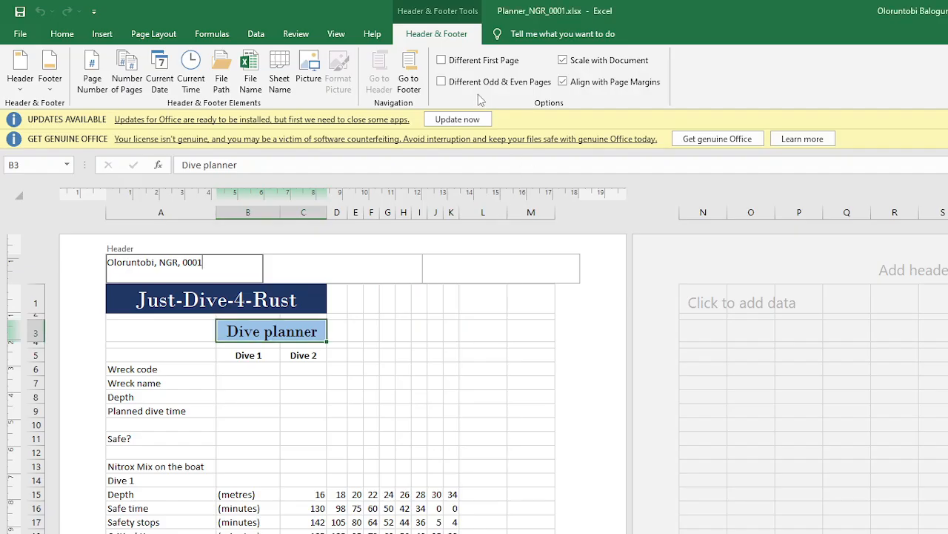
click(408, 80)
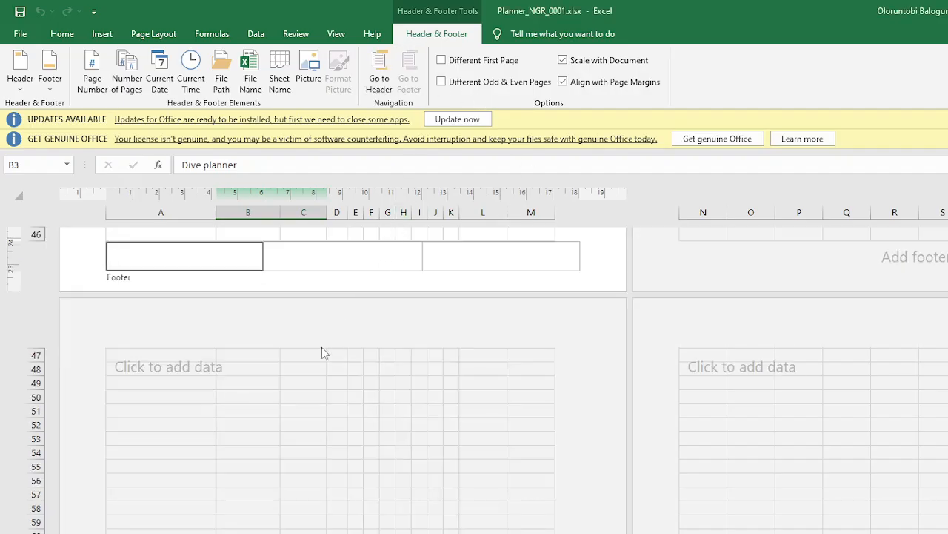
click(339, 255)
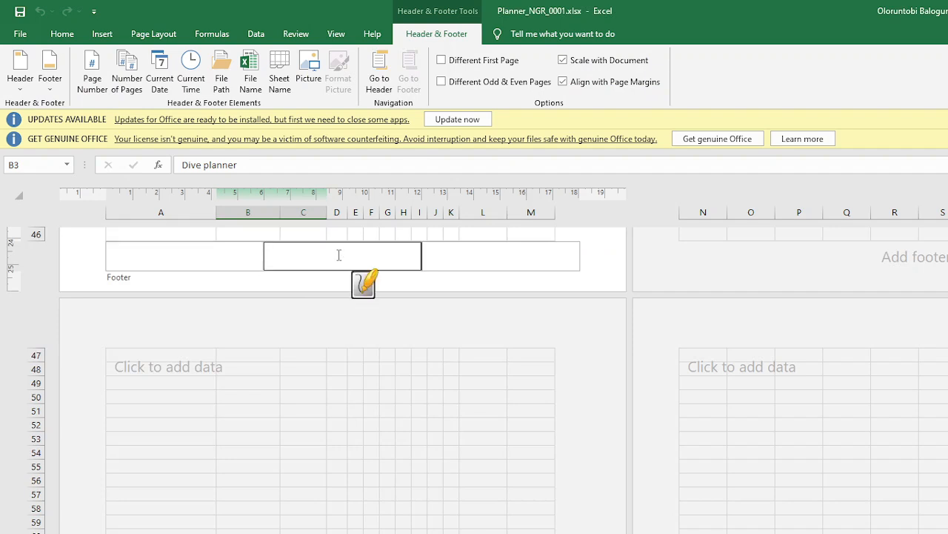
text(Last )
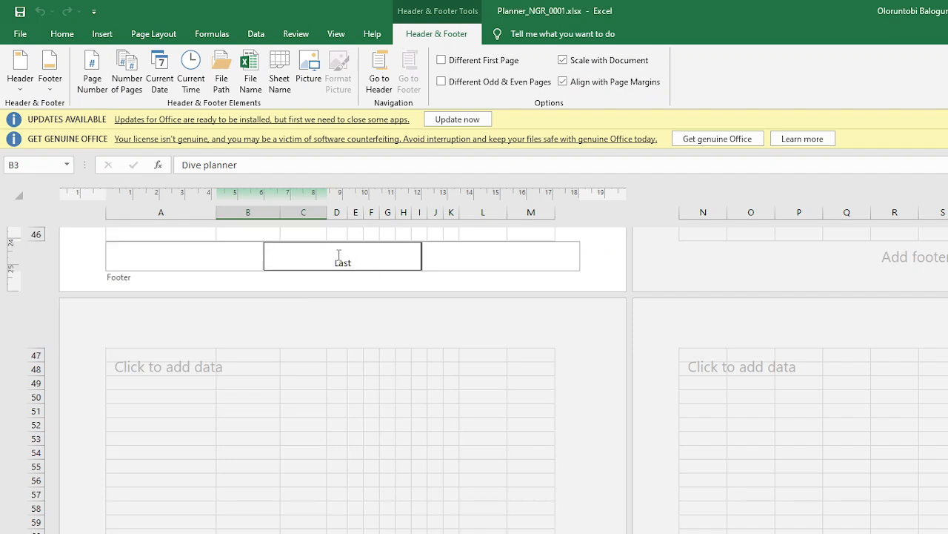
text(edited)
text(on)
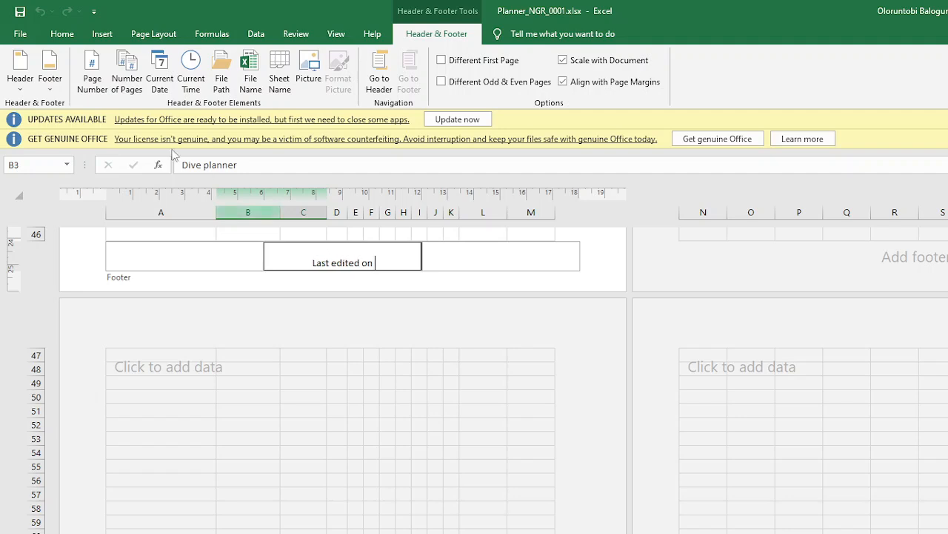
click(161, 76)
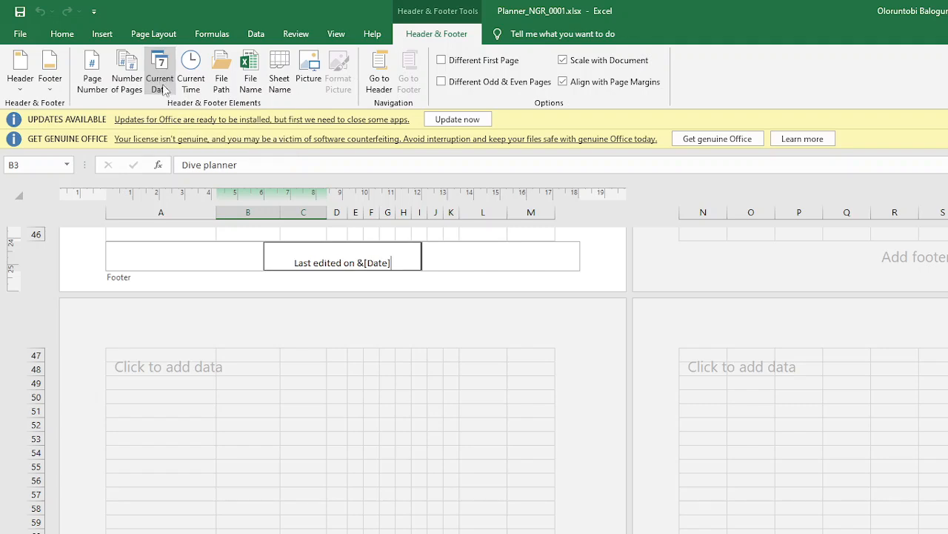
- Recheck the footer wording in the exam PDF and make only the text Last edited on bold in the centre footer
key(alt+Tab)
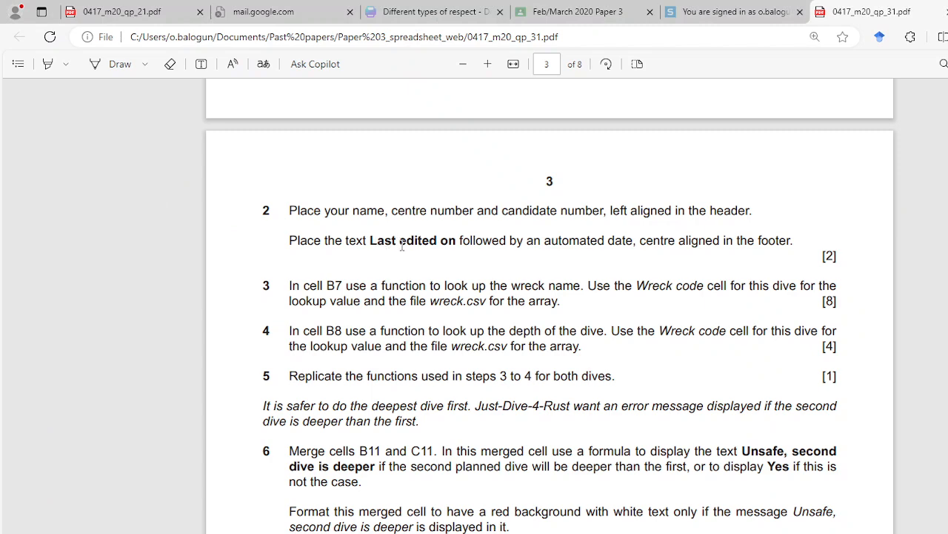
key(alt+Tab)
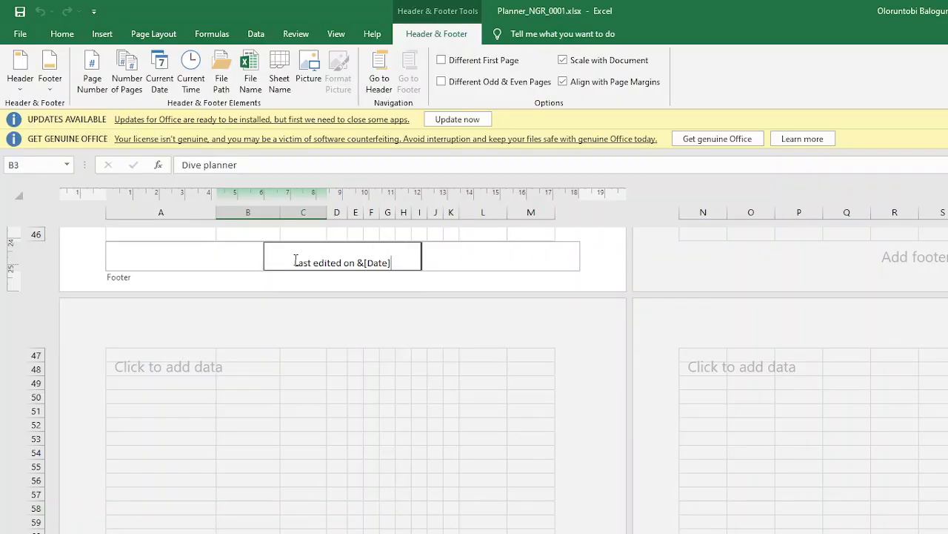
drag(294, 263, 356, 259)
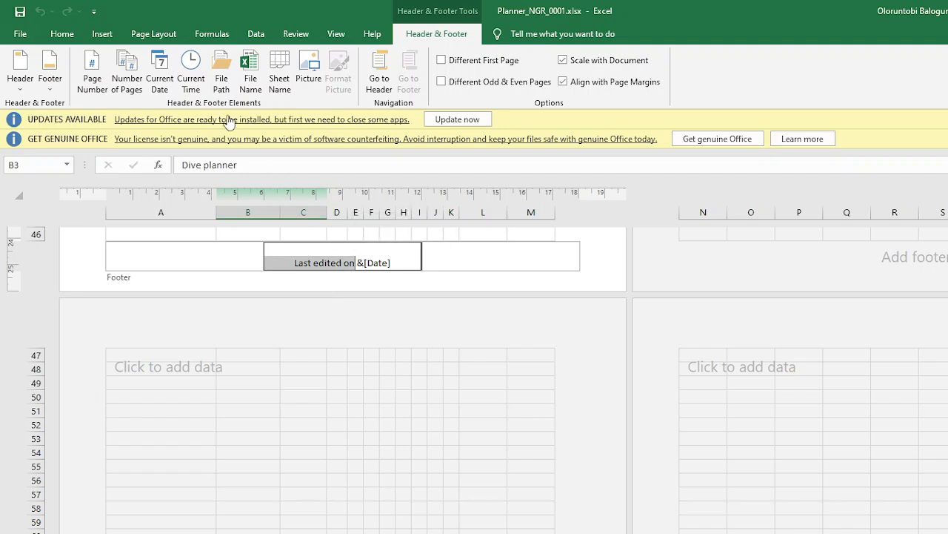
click(62, 34)
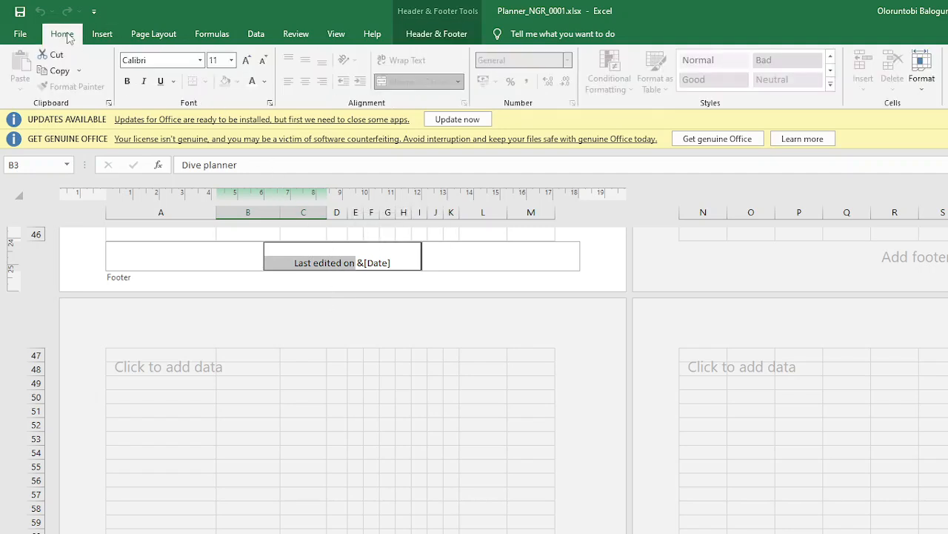
click(127, 82)
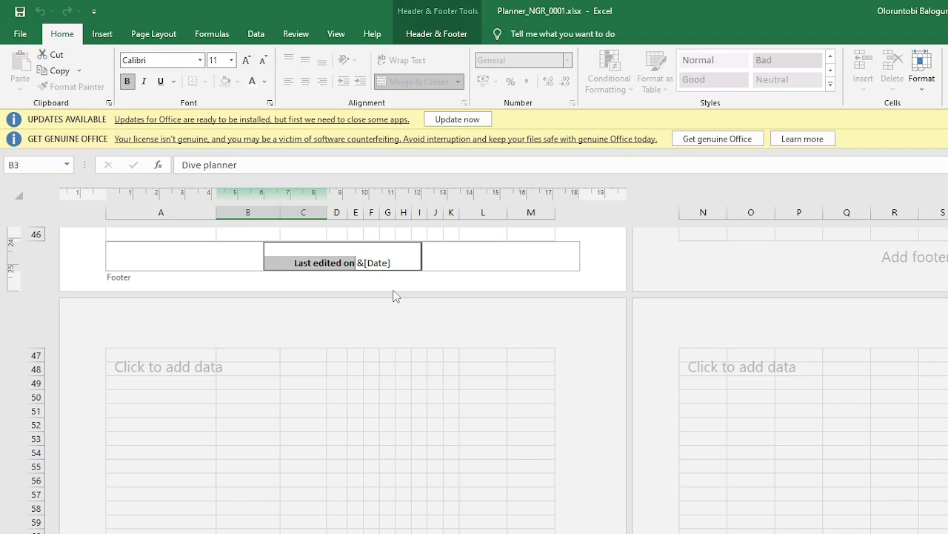
click(423, 35)
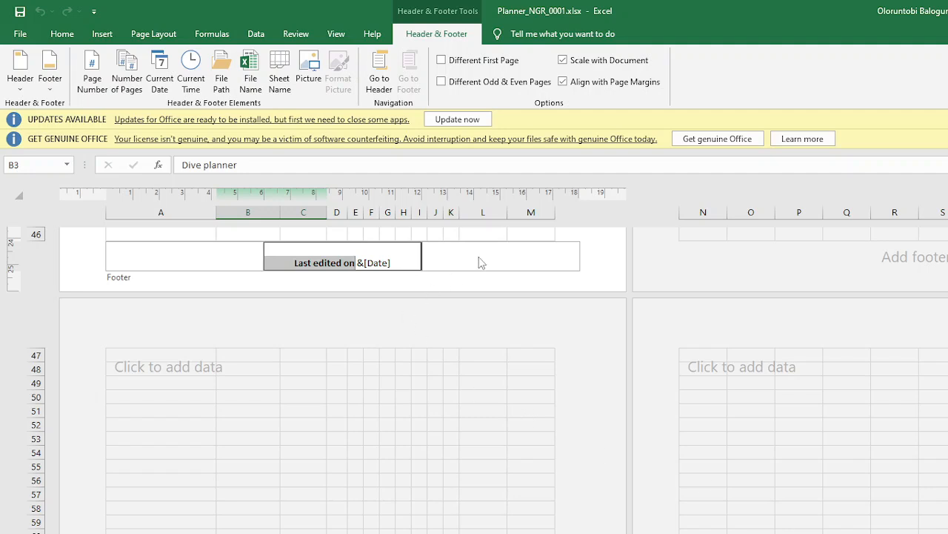
- Finish editing the footer and return the planner sheet to Normal view
click(453, 310)
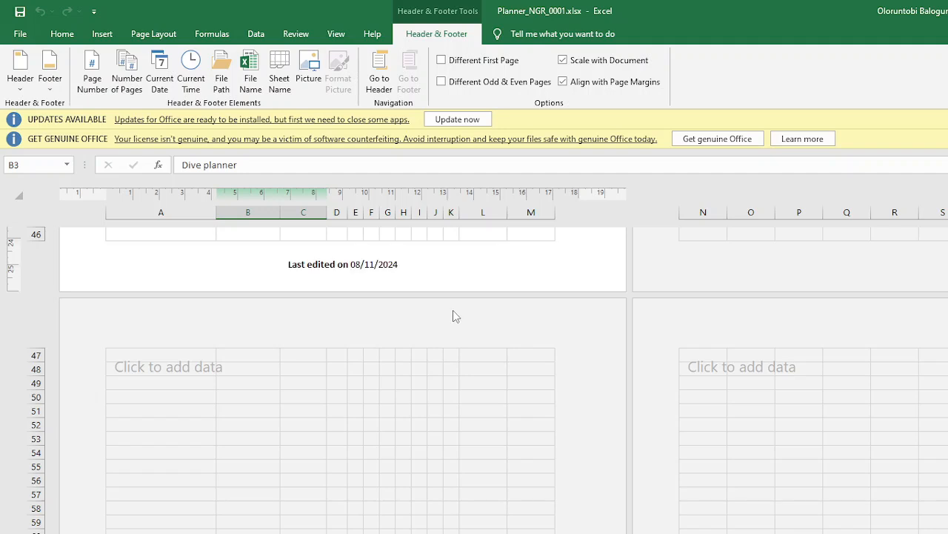
scroll(360, 362, up, 15)
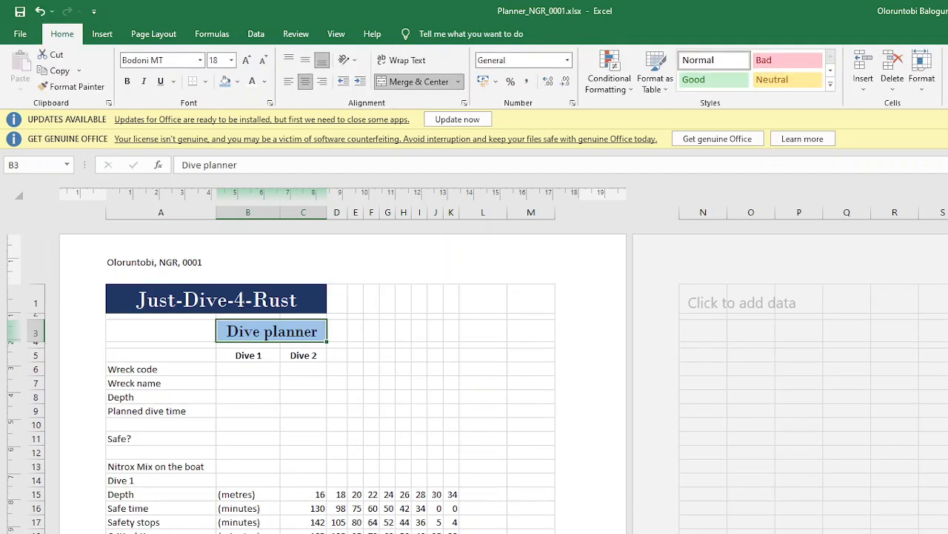
key(alt+w)
key(l)
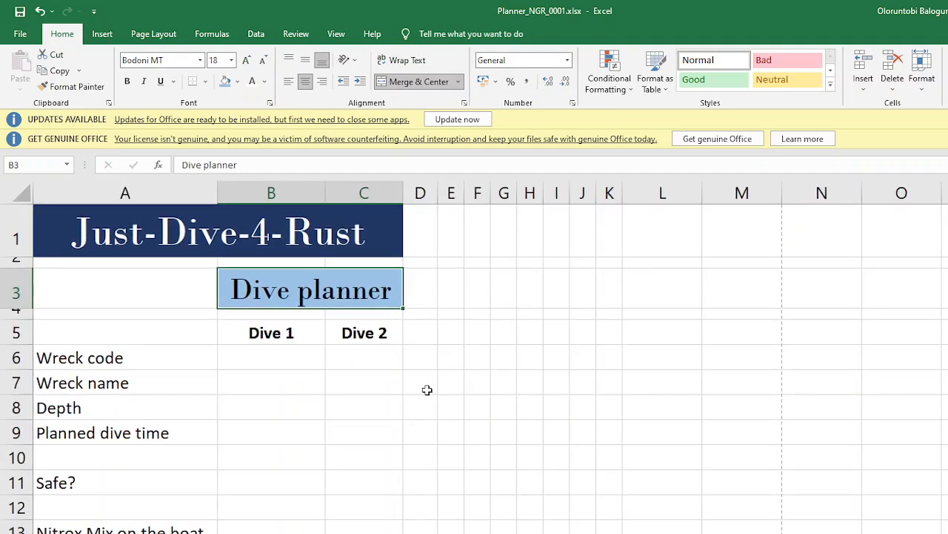
scroll(528, 351, down, 1)
scroll(527, 351, down, 8)
scroll(527, 351, up, 9)
- Read question 3 in the exam PDF, highlighting its B7 reference, and select cell B7 in the planner
key(alt+Tab)
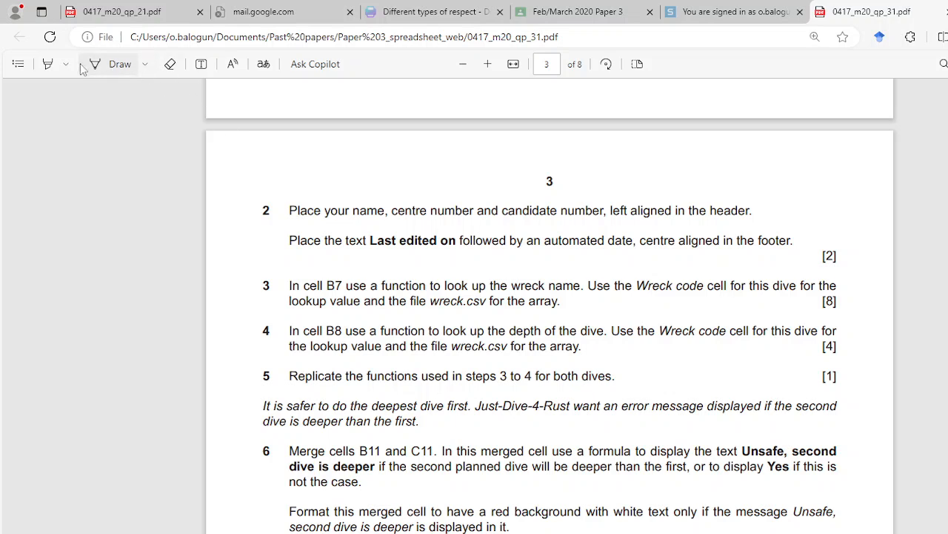
click(48, 64)
drag(328, 286, 343, 285)
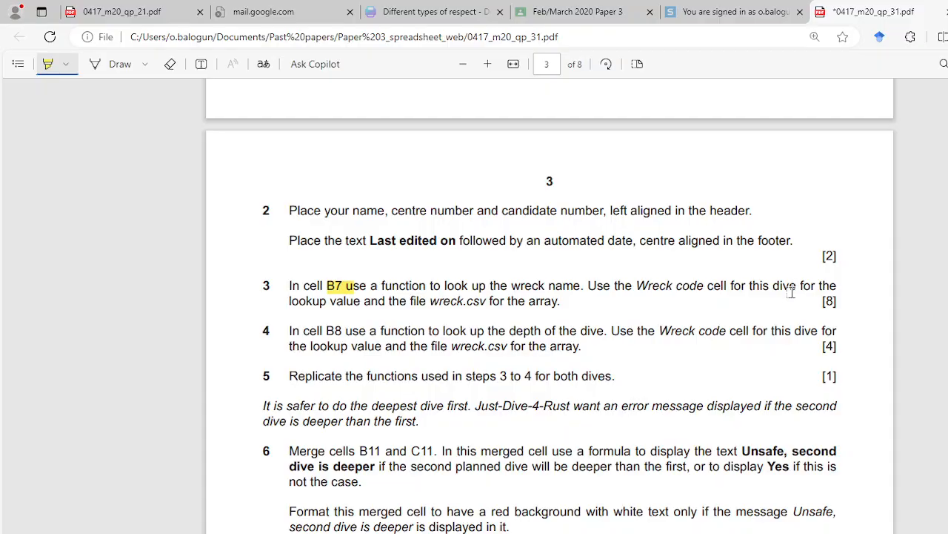
key(alt+Tab)
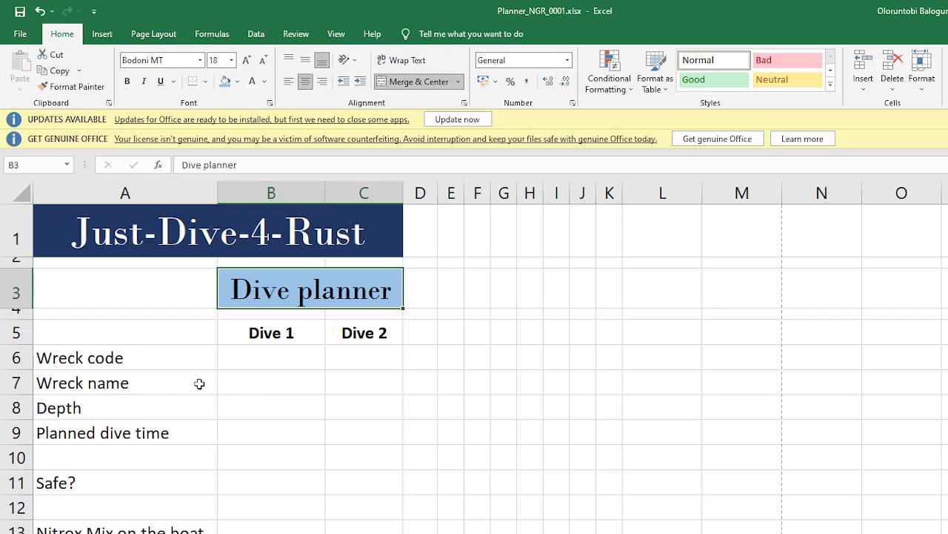
click(260, 384)
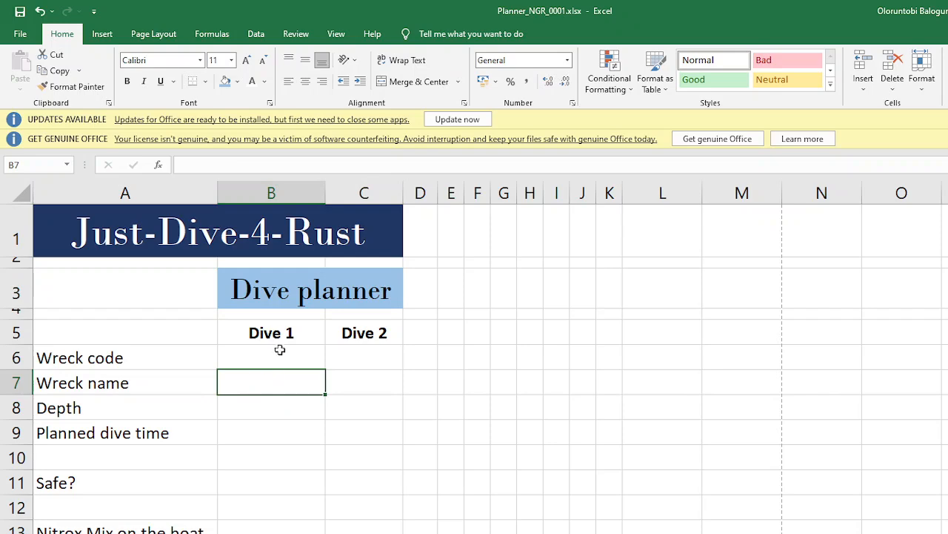
- Switch to the wreck.csv workbook, clear the table selection and widen the Type column to fit its entries
key(alt+Tab)
key(alt+Tab)
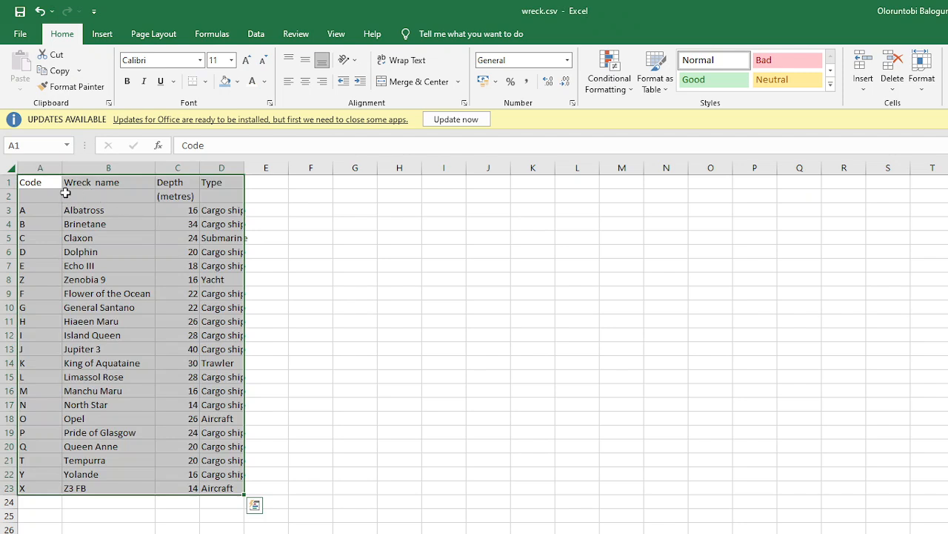
click(286, 281)
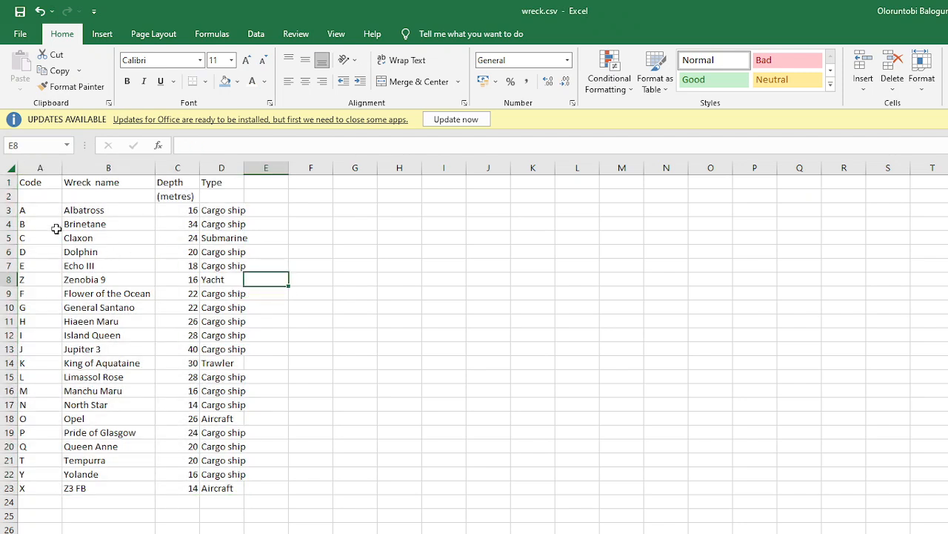
drag(245, 168, 276, 168)
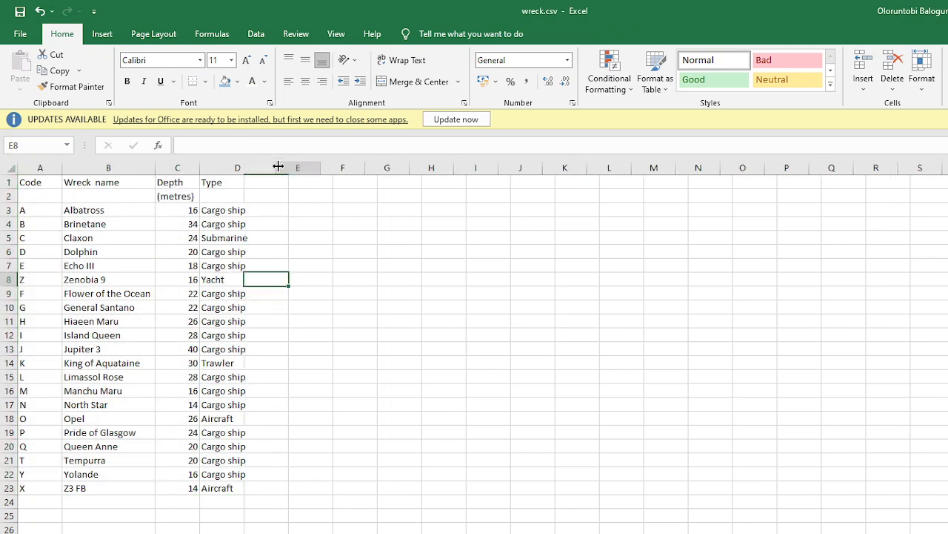
- Examine how the wreck codes in column A of wreck.csv correspond to the wreck names in column B
click(94, 220)
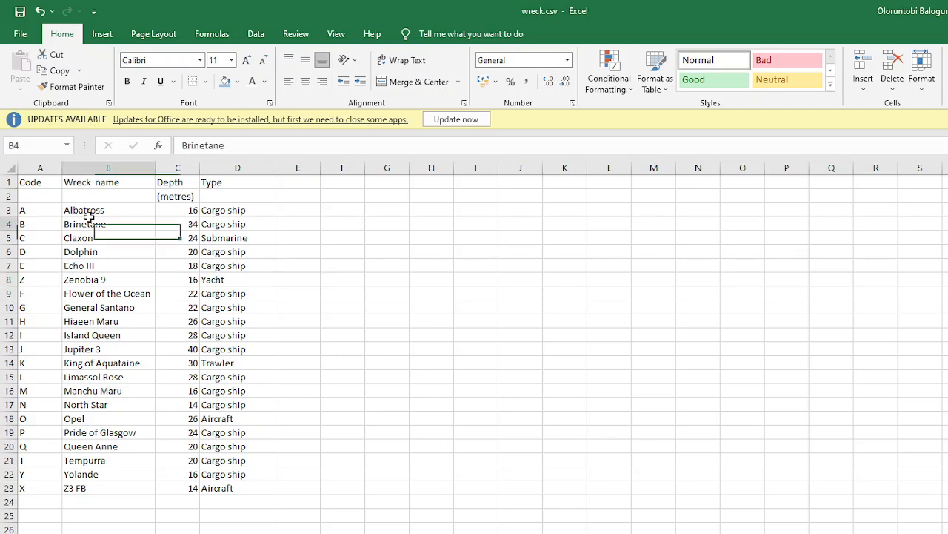
click(32, 209)
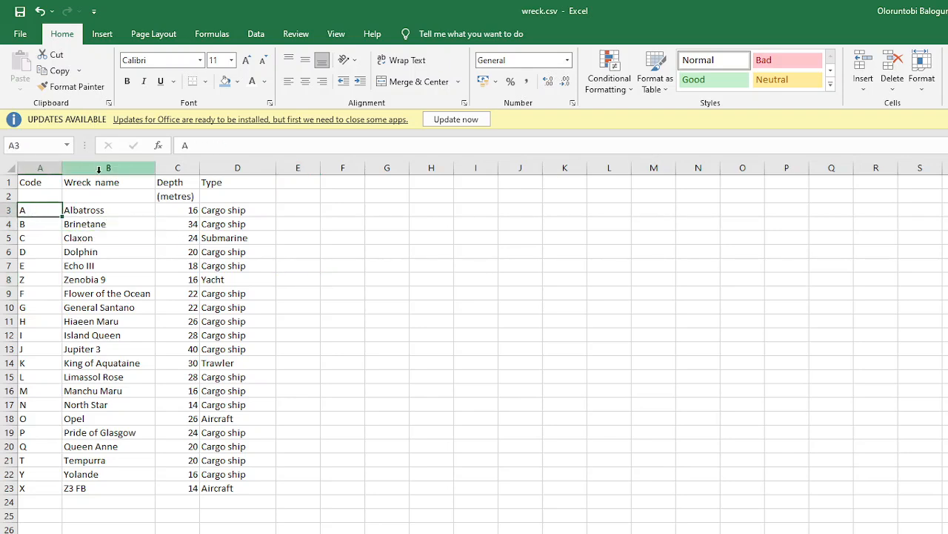
click(101, 210)
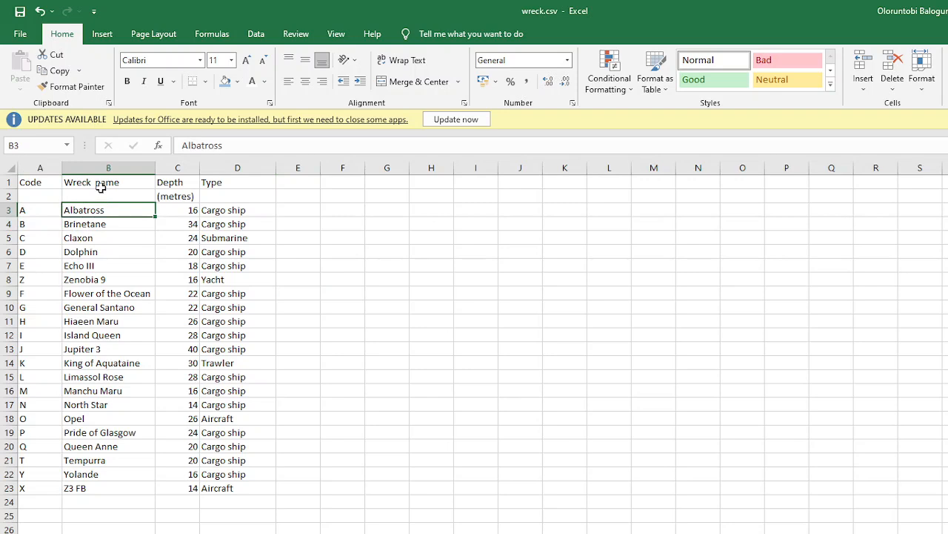
click(36, 278)
click(99, 278)
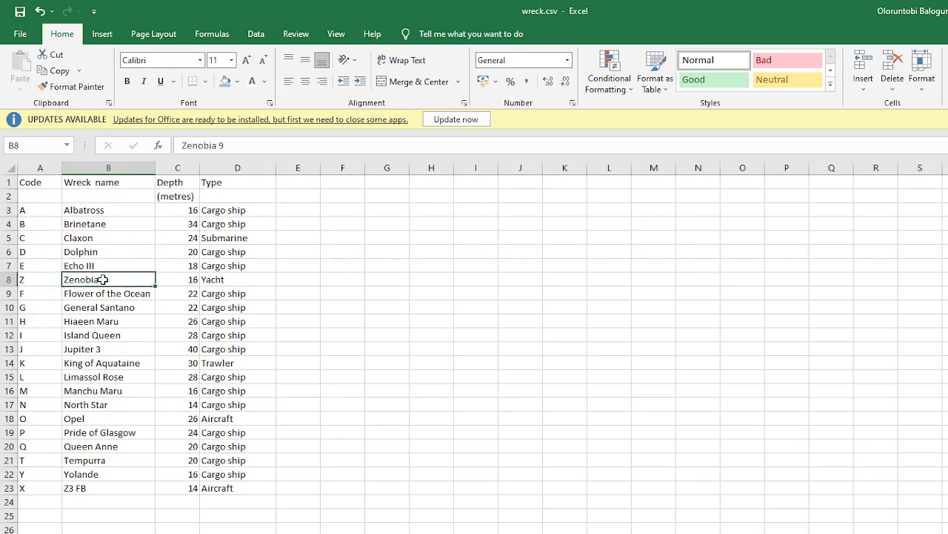
click(101, 238)
- Start a VLOOKUP formula in cell B7 of the planner with the Dive 1 wreck code cell B6 as lookup value
key(alt+Tab)
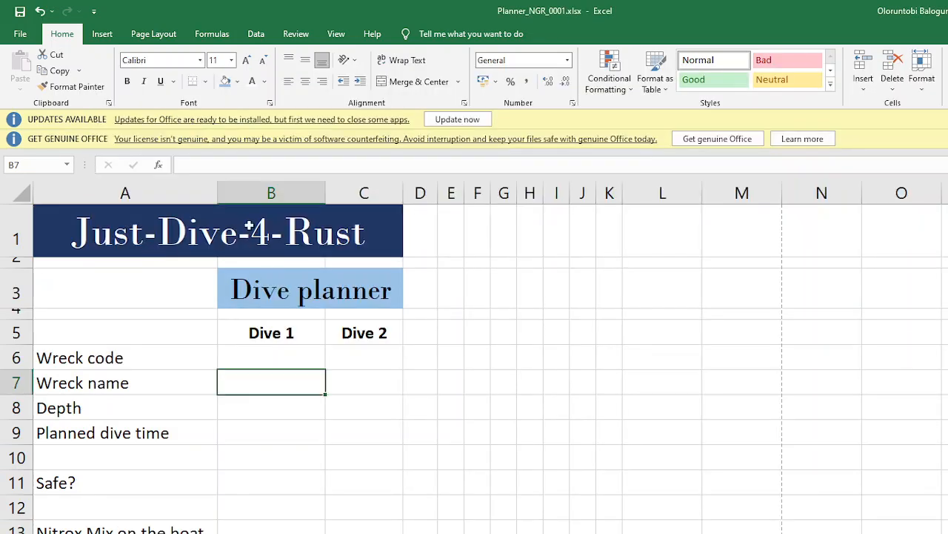
double_click(267, 386)
text(=vloo)
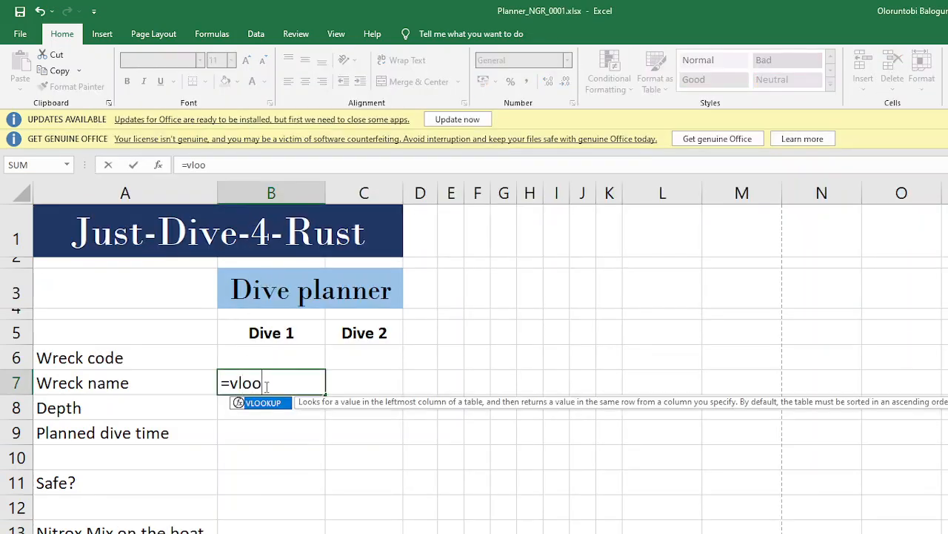
text(kup()
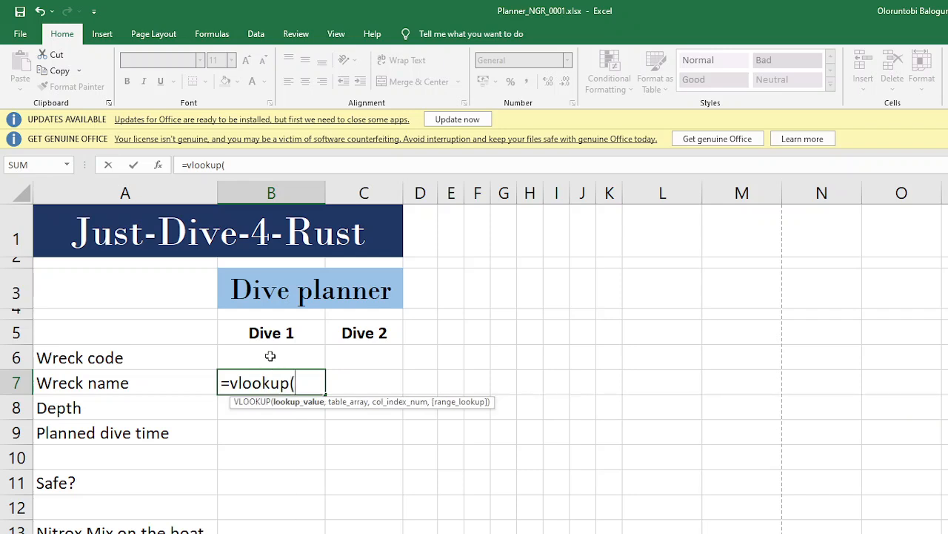
click(271, 357)
text(,)
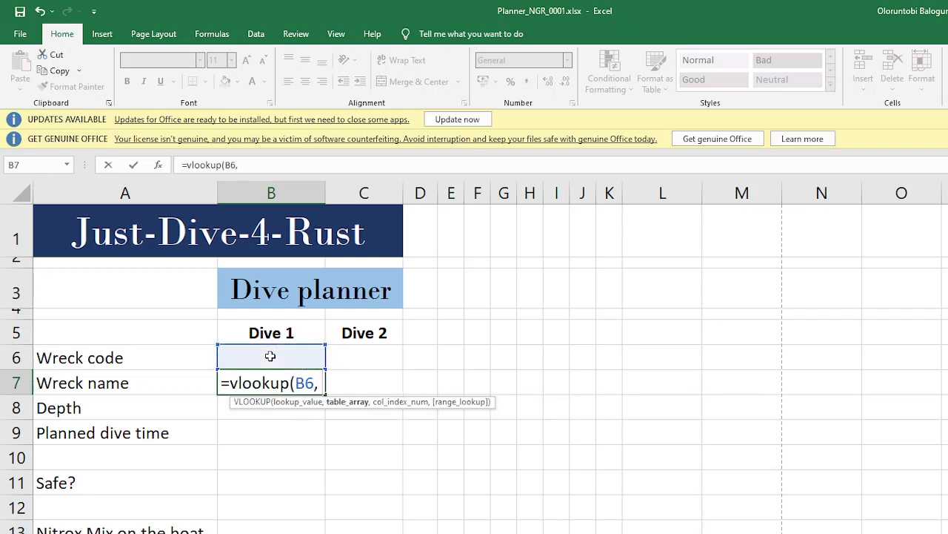
- Complete the VLOOKUP with array $A$3:$B$23 from wreck.csv, column index 2 and FALSE for an exact match
key(ctrl+Tab)
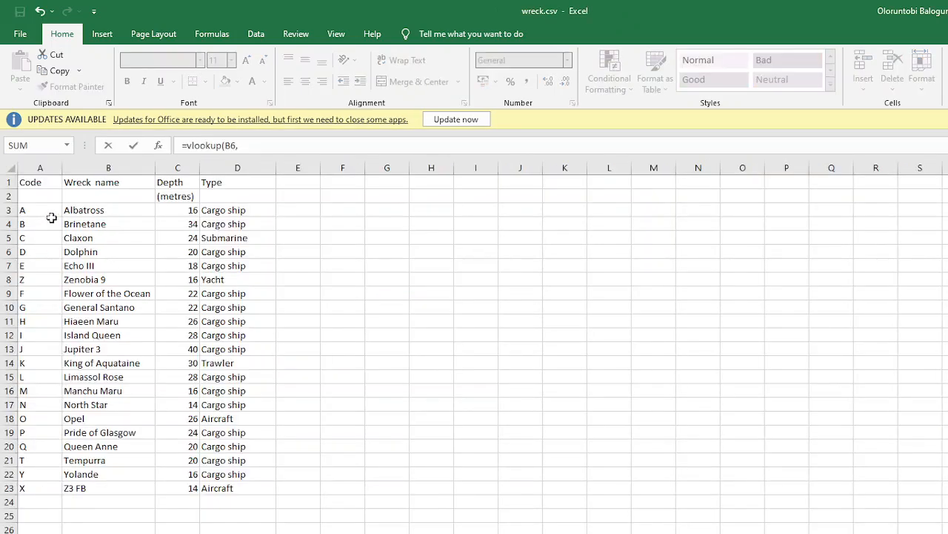
drag(34, 209, 112, 483)
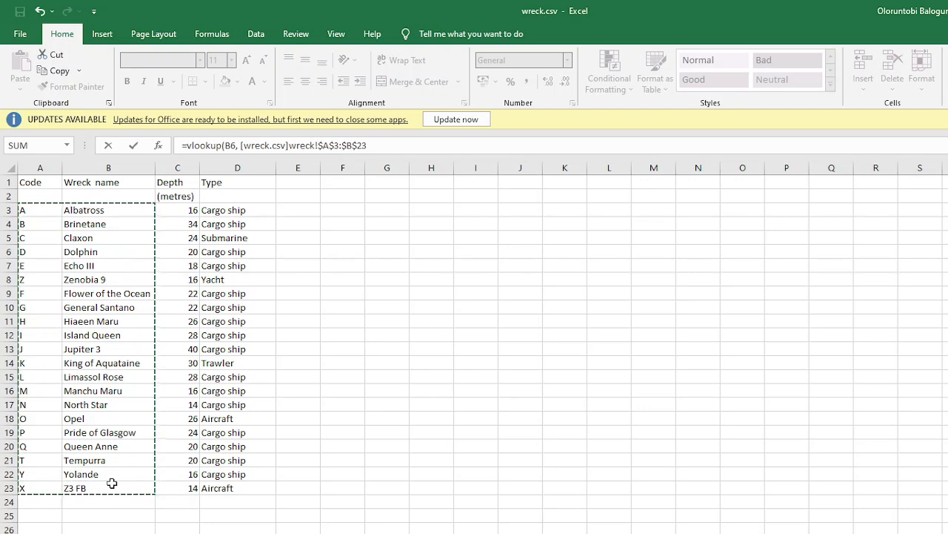
text(,)
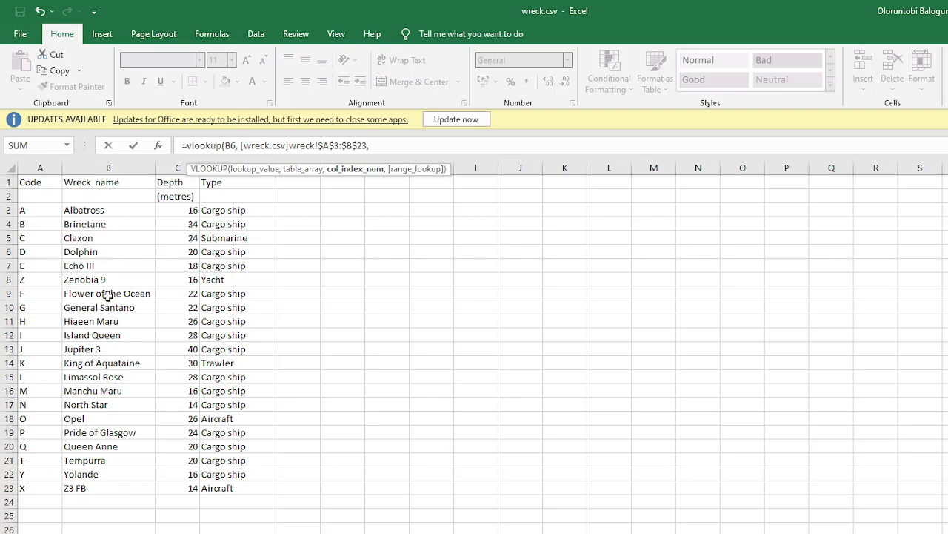
text(2,)
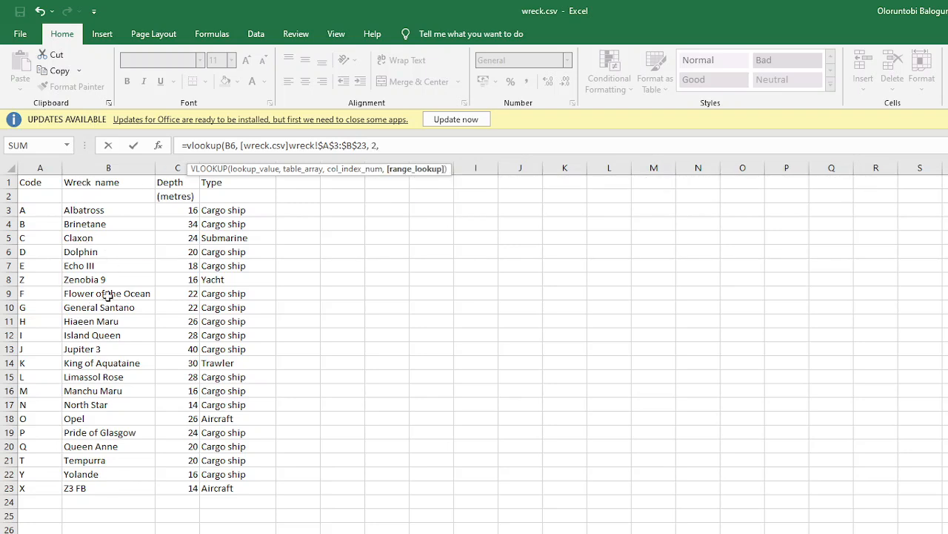
text( false)
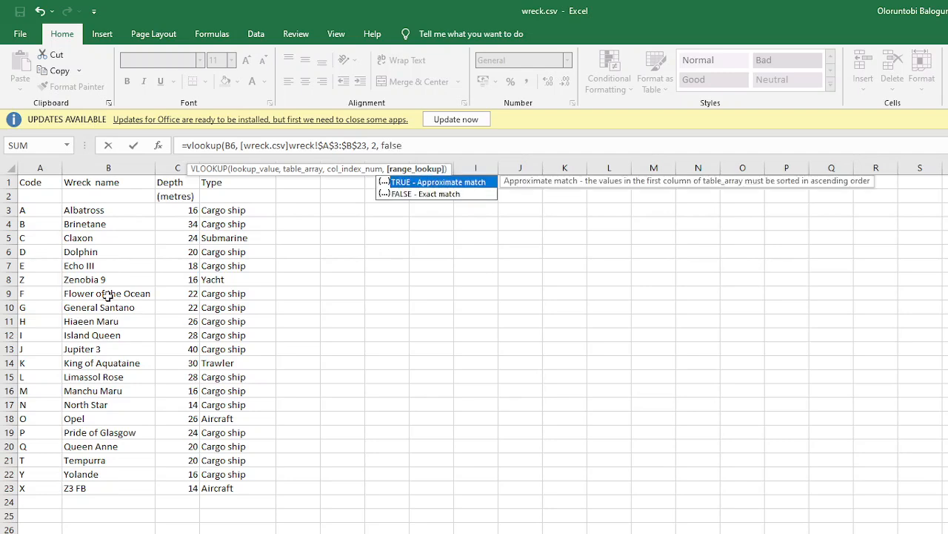
text())
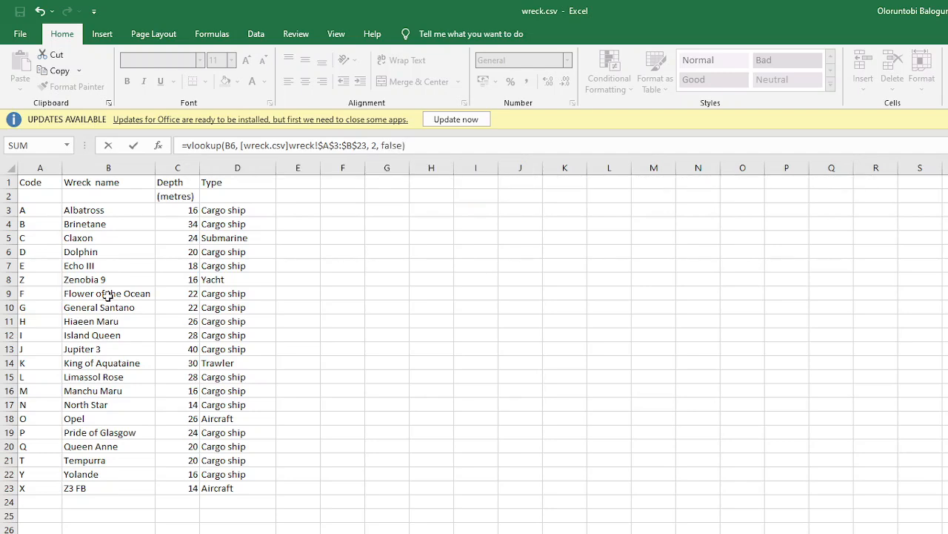
key(Return)
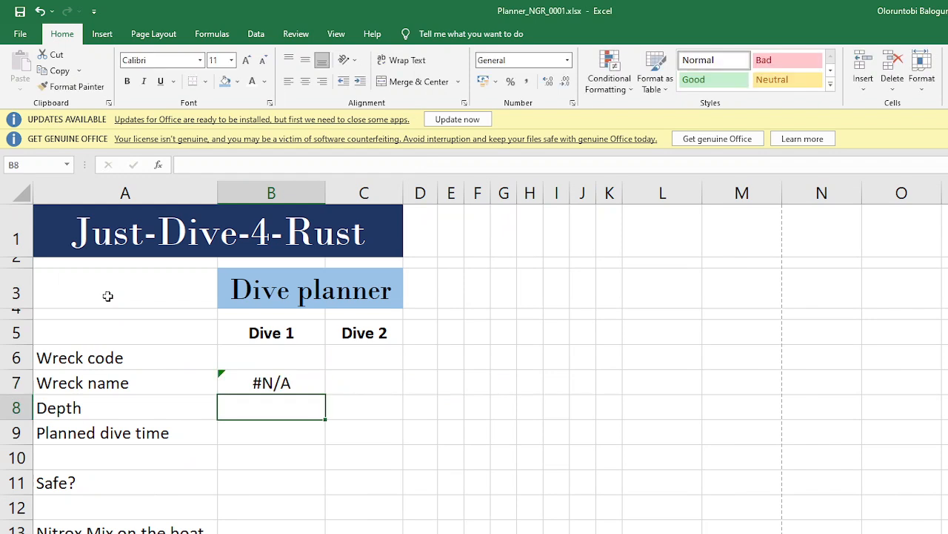
- Test the wreck name lookup by entering codes A, T and E in turn in cell B6, and clear the cell
click(282, 361)
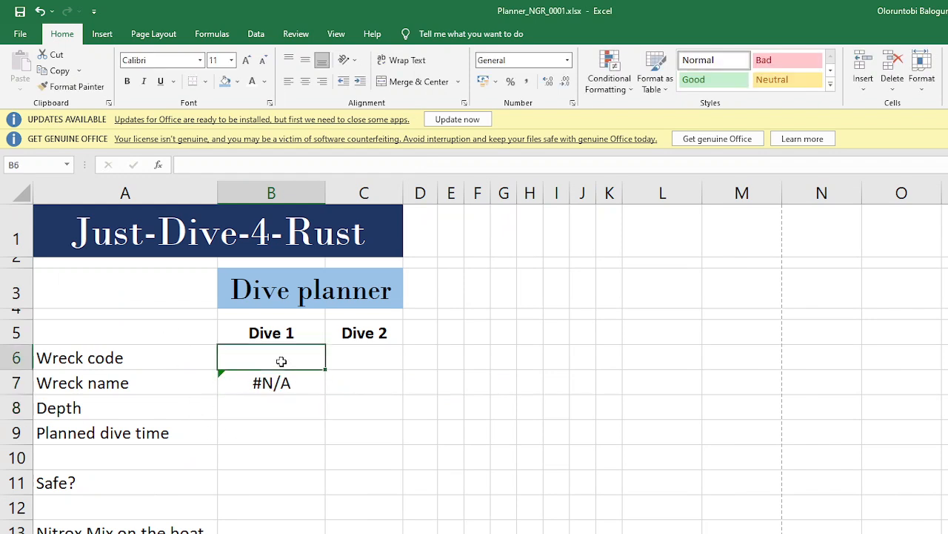
text(A)
key(Return)
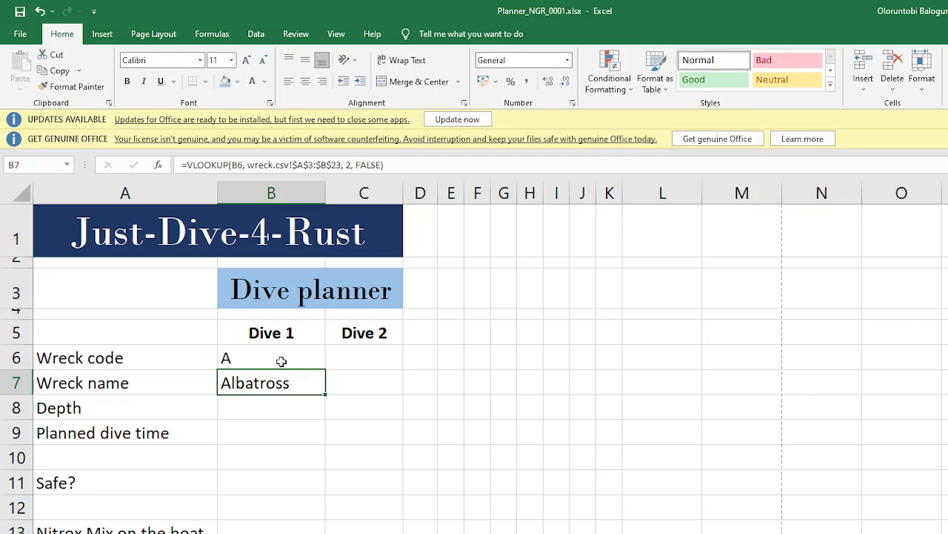
click(281, 360)
text(T)
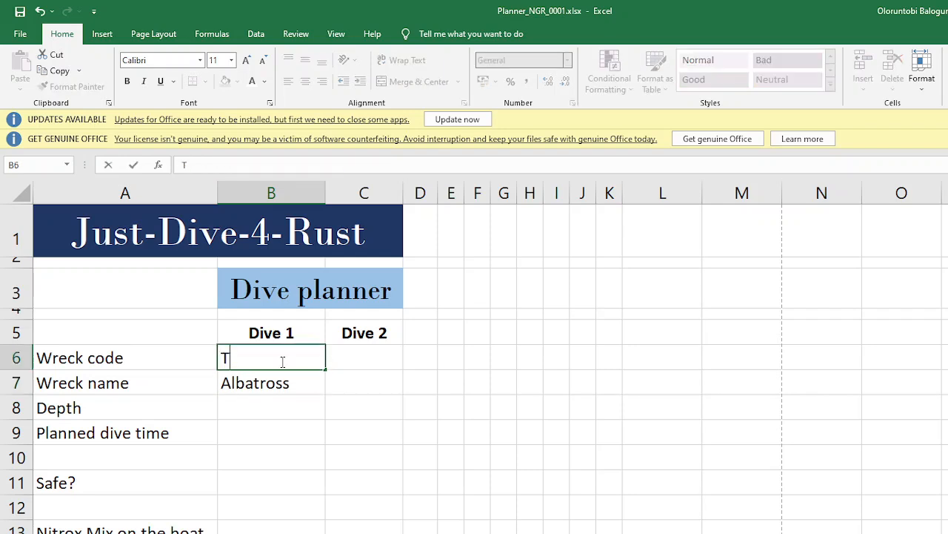
key(Return)
click(282, 361)
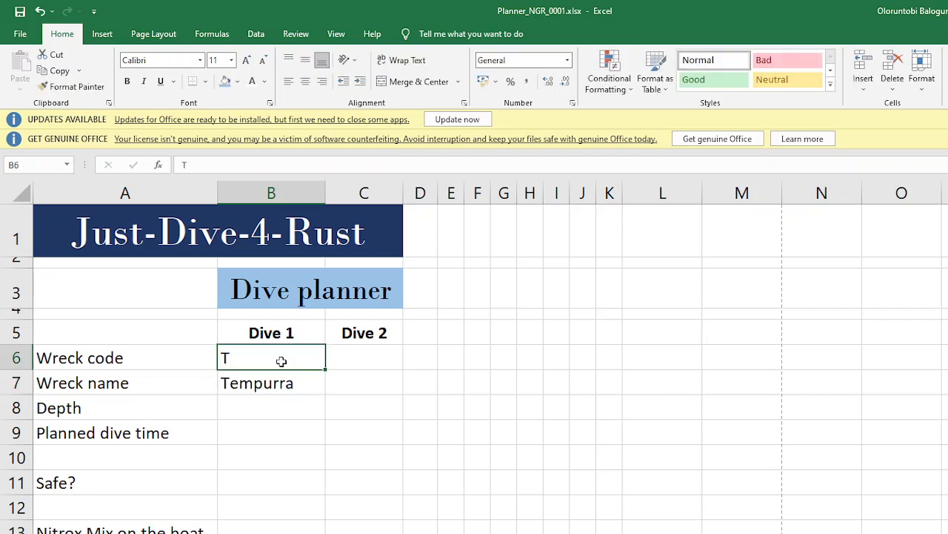
text(E)
key(Return)
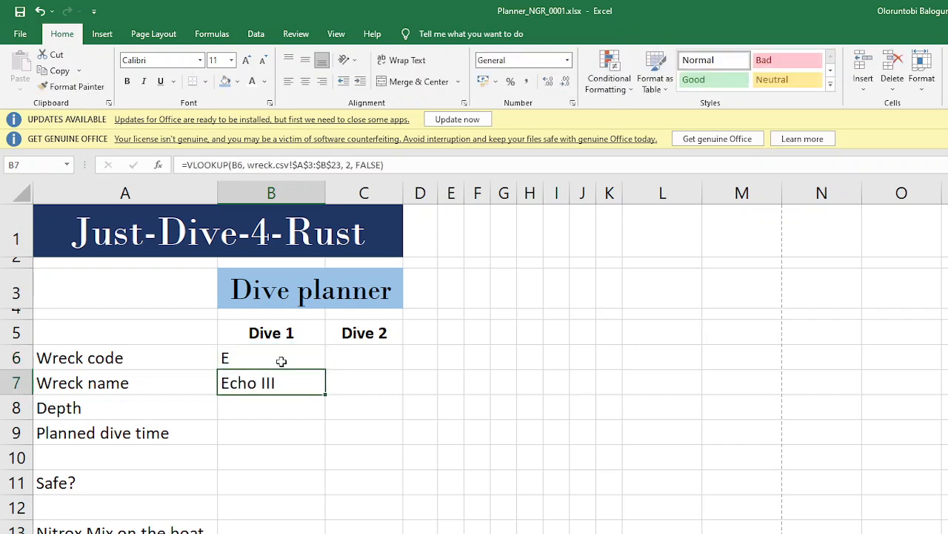
click(282, 361)
key(Delete)
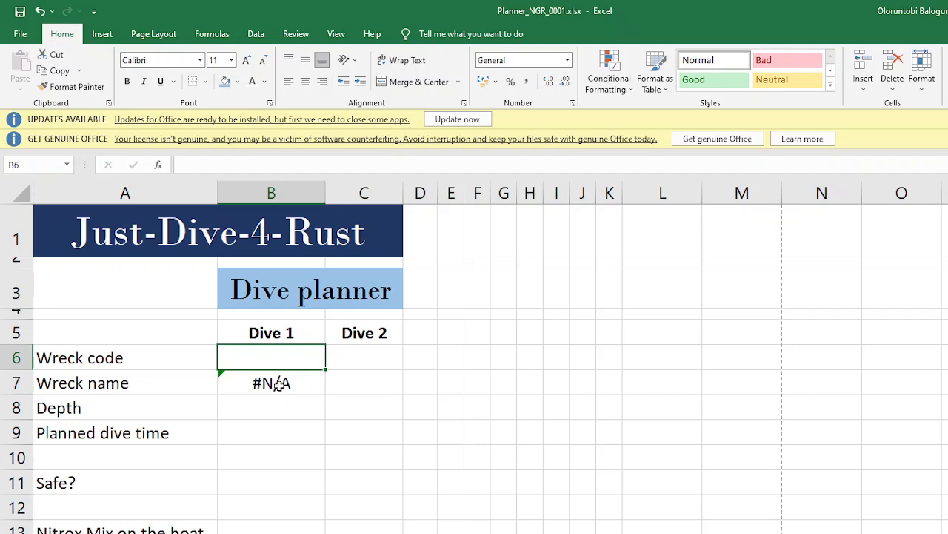
- Begin wrapping the wreck name lookup in cell B7 in an IF function with the logical test B6=""
click(277, 384)
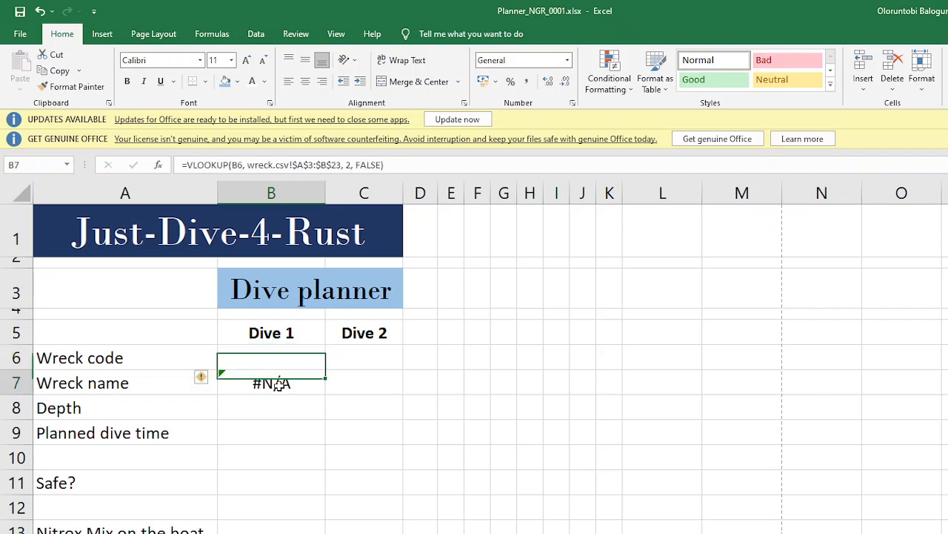
key(alt+Tab)
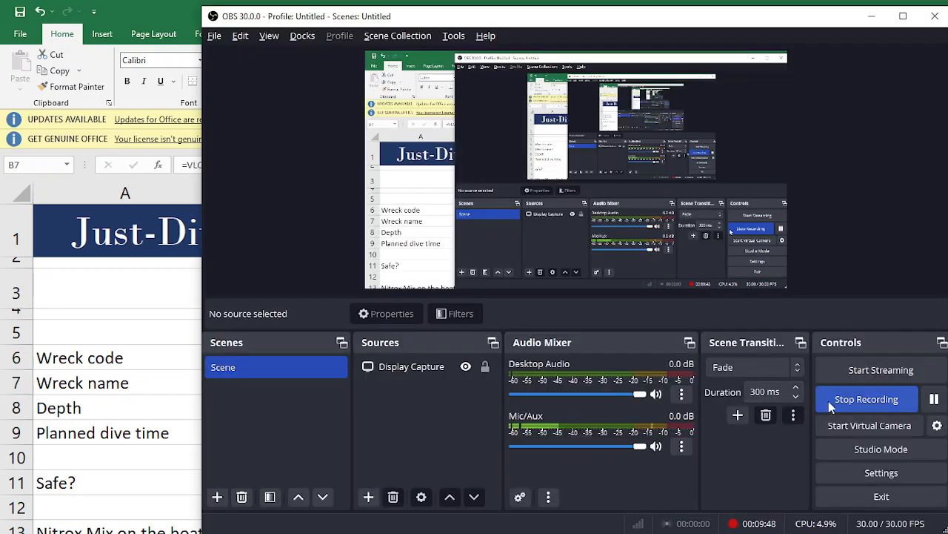
key(alt+Tab)
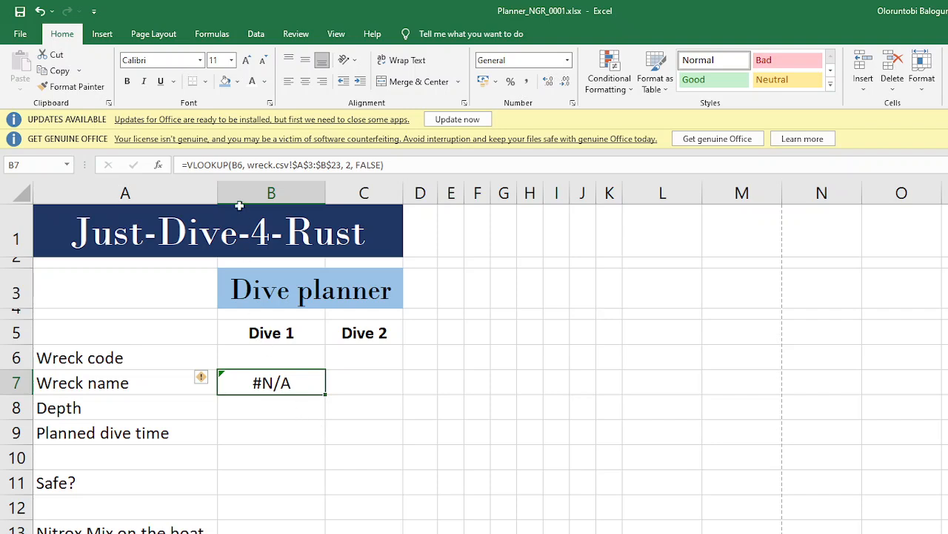
click(189, 164)
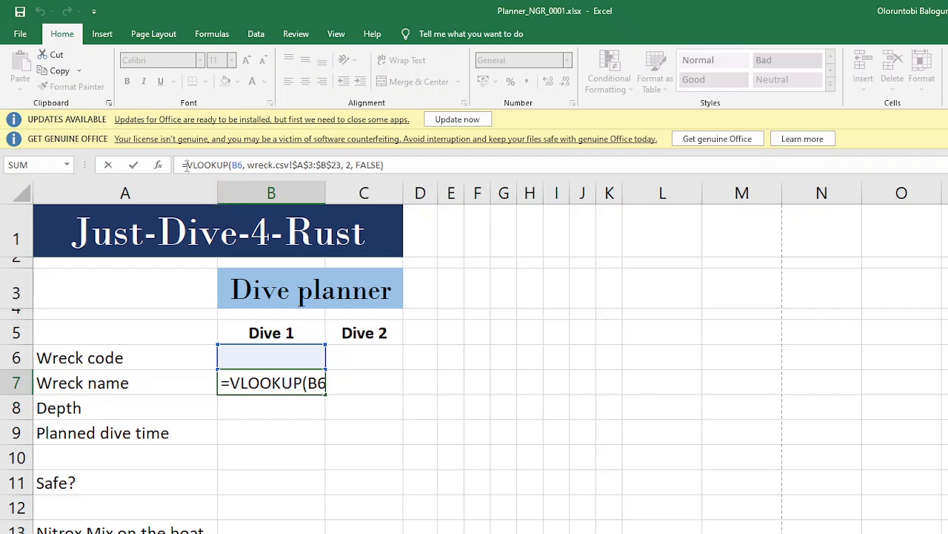
text(IF()
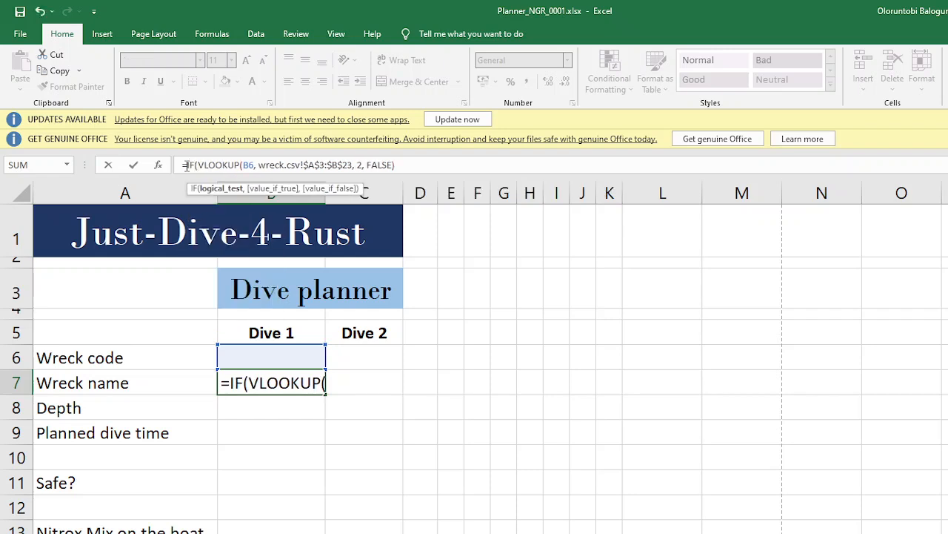
click(289, 357)
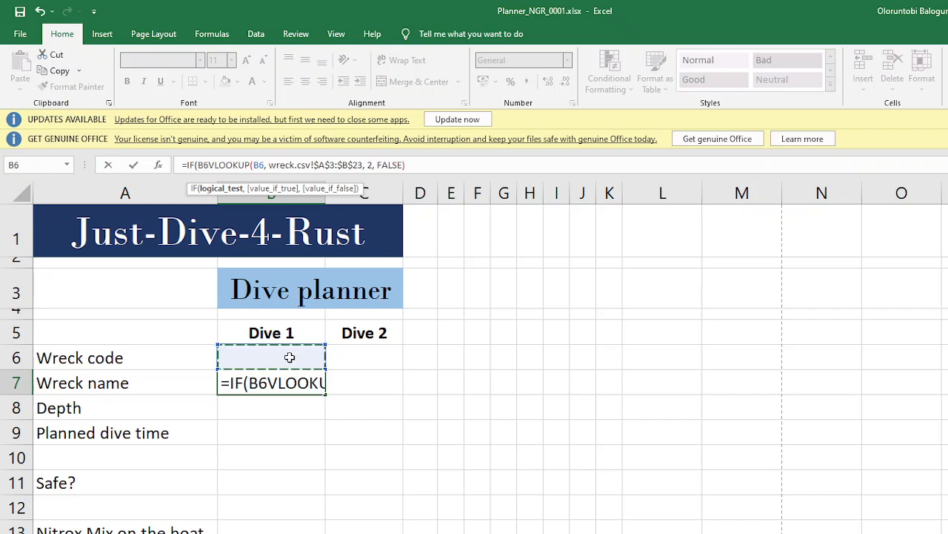
text(="")
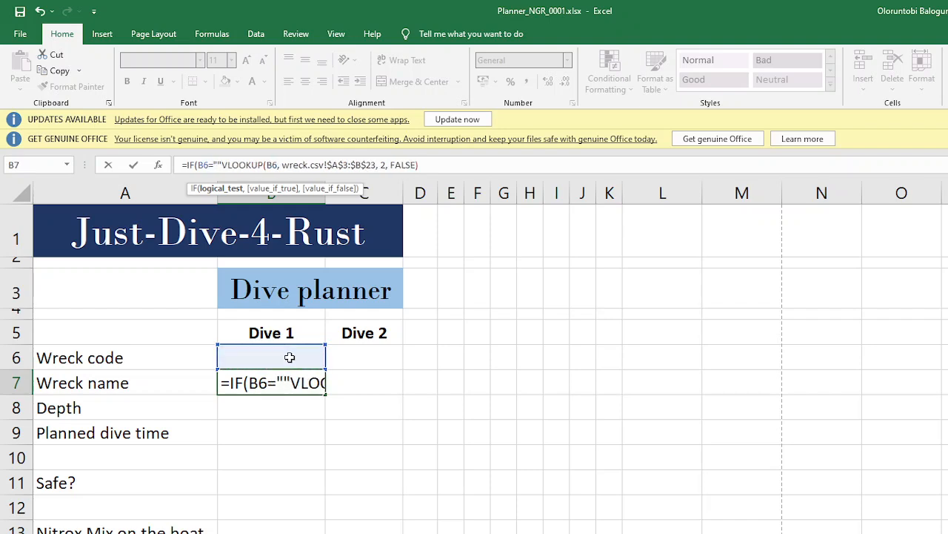
- Complete the IF in B7 with "" as the value if true and the existing VLOOKUP as the value if false
text(, )
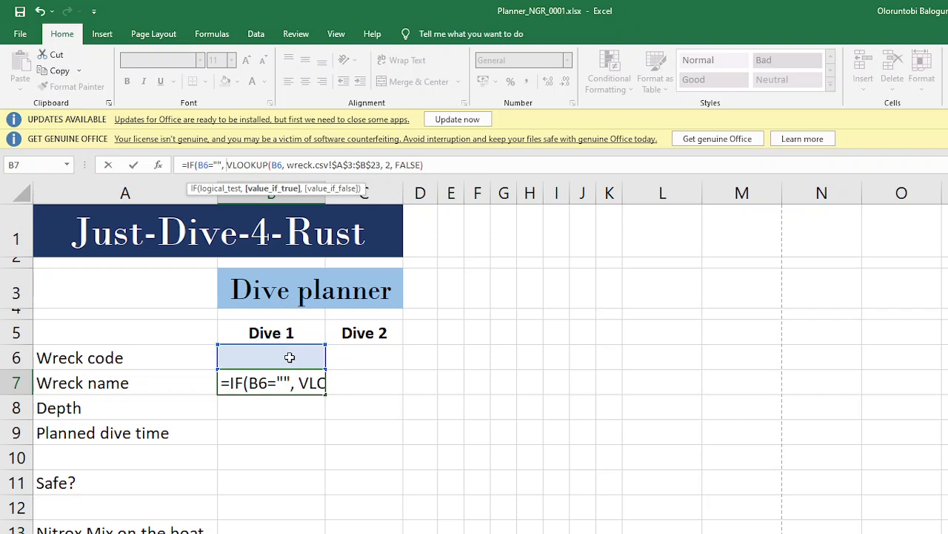
text("")
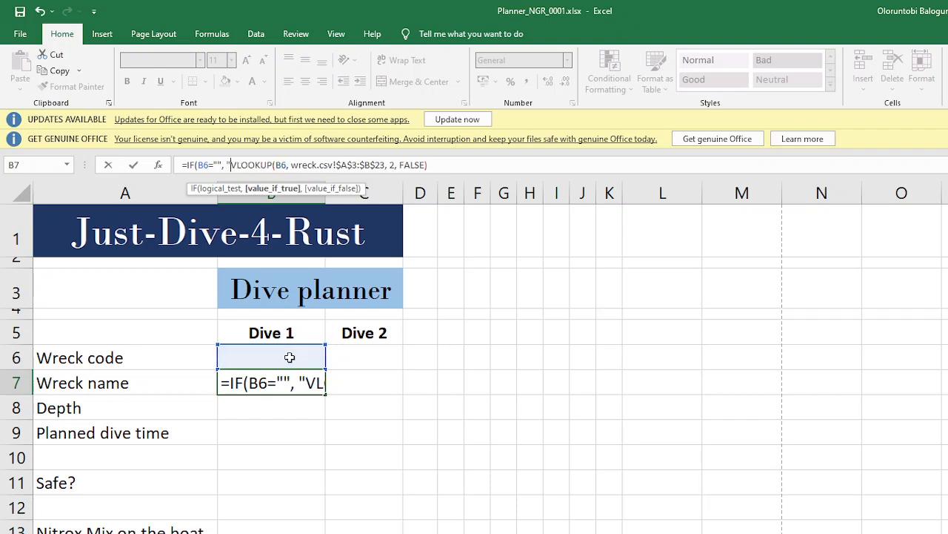
text(,)
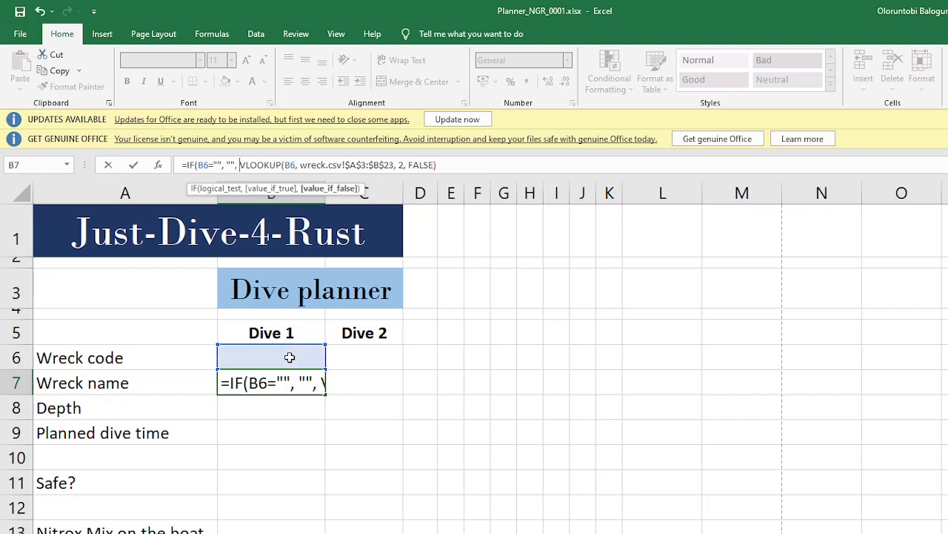
click(443, 165)
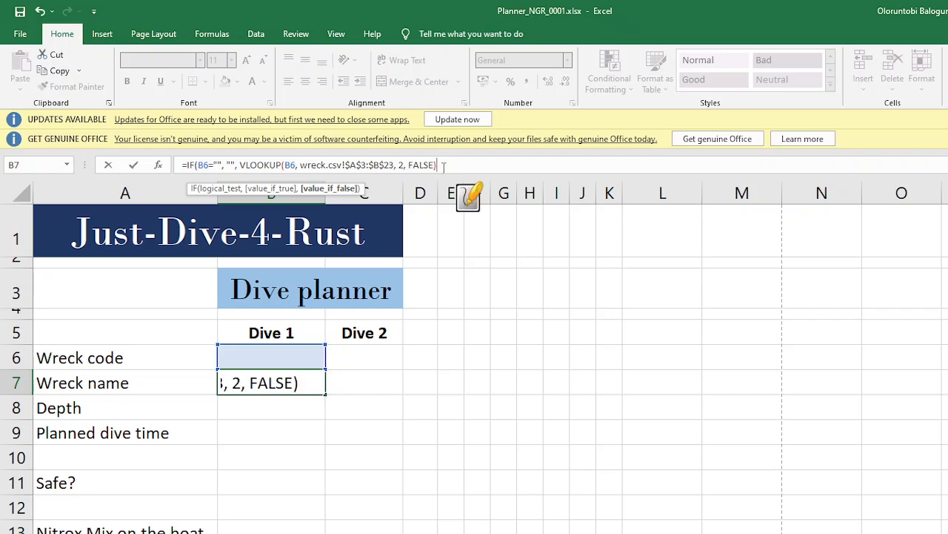
text())
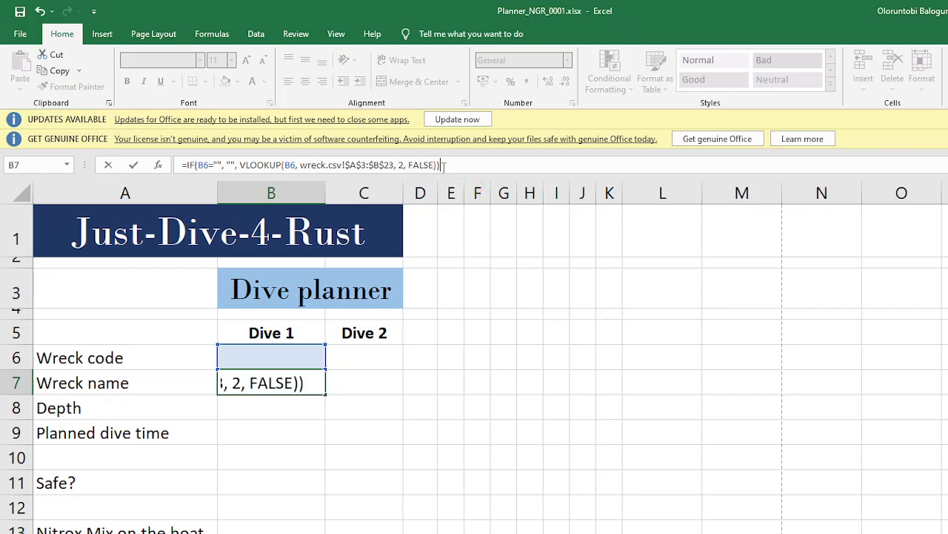
key(Return)
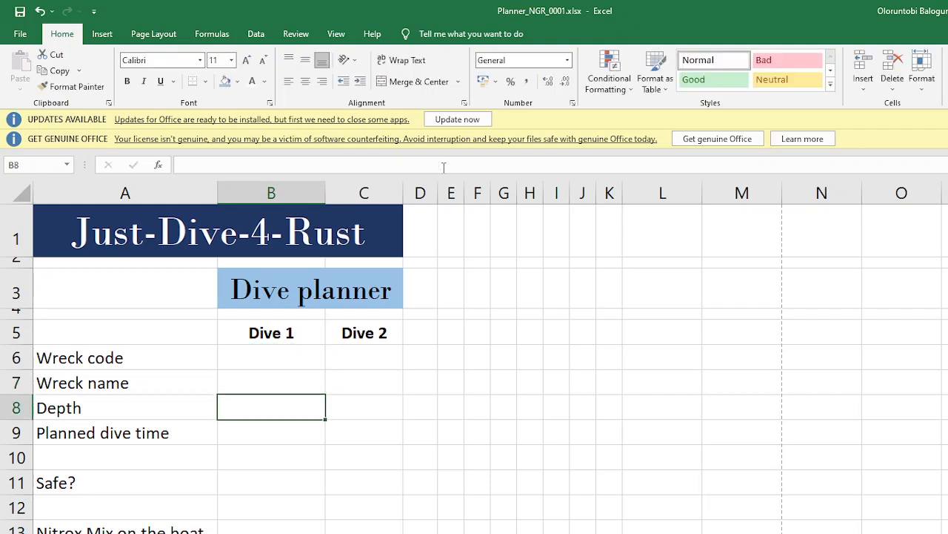
- Test the revised wreck name formula by entering code A in cell B6, and clear the cell
click(265, 380)
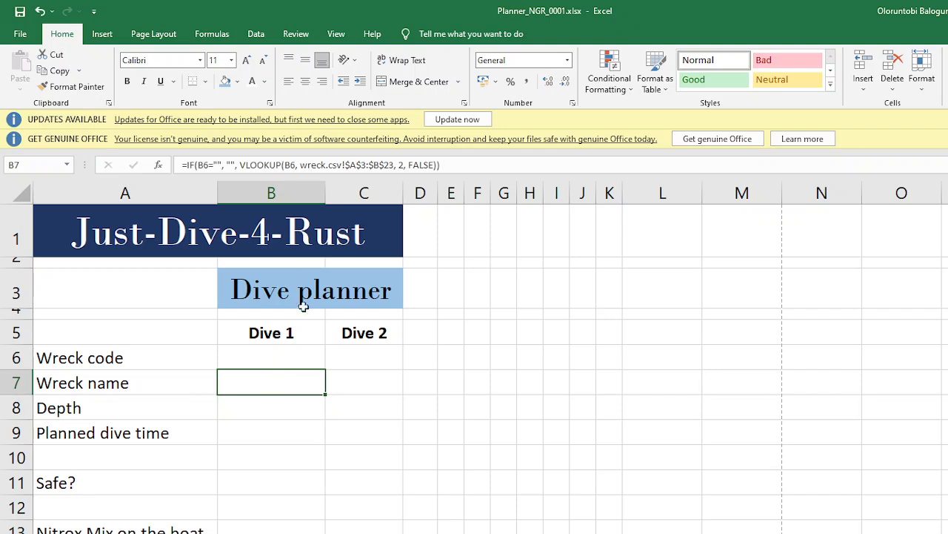
click(277, 359)
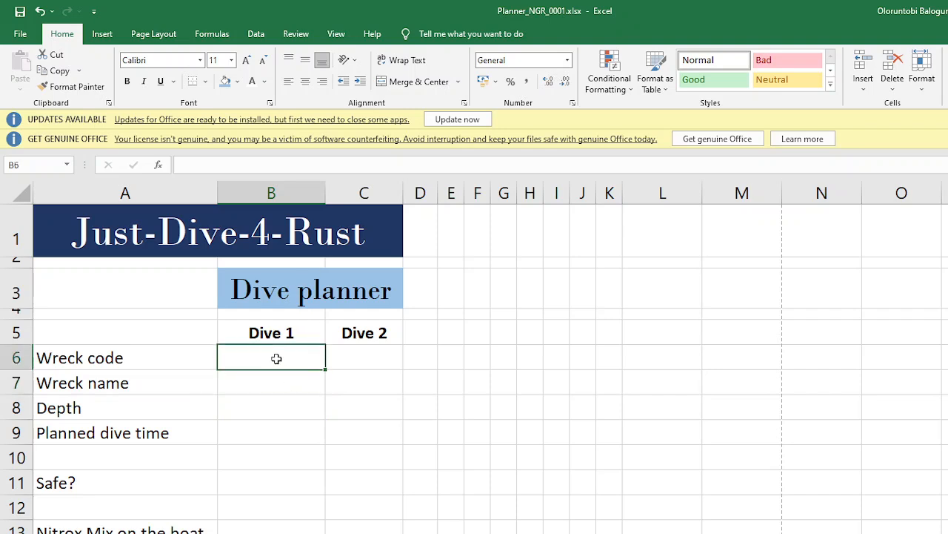
text(A)
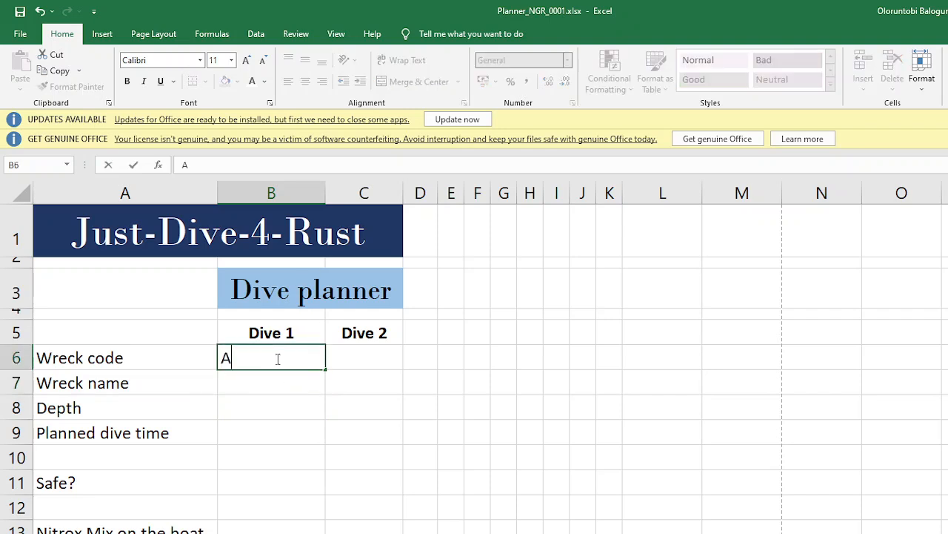
key(Return)
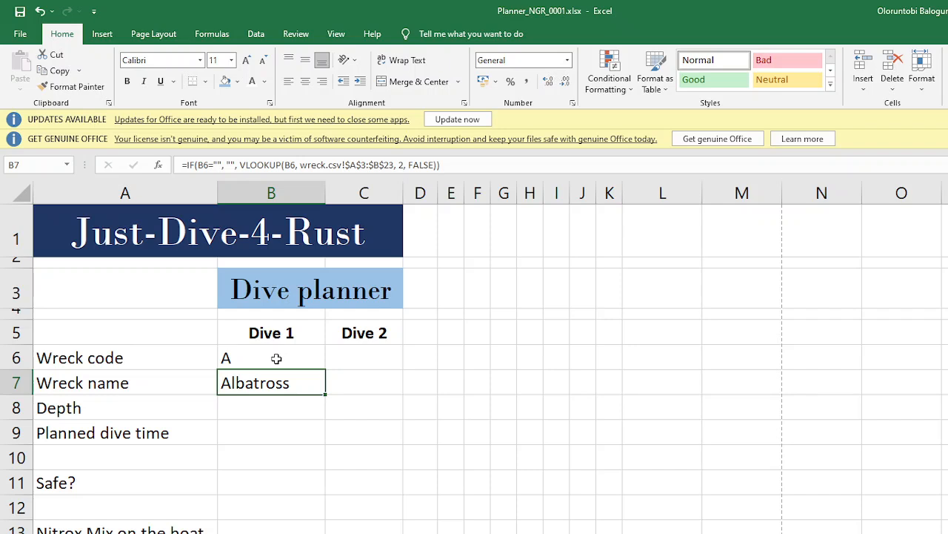
click(277, 358)
double_click(277, 358)
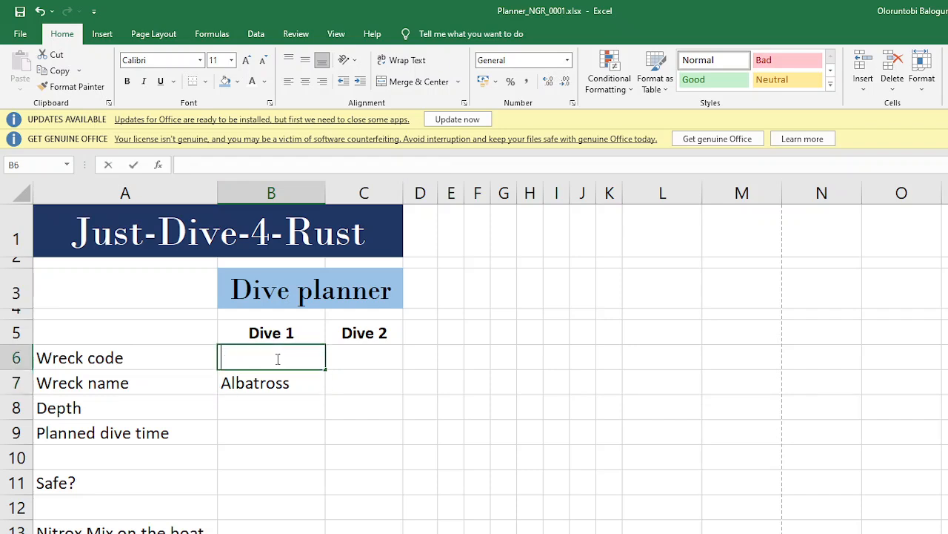
key(BackSpace)
key(Return)
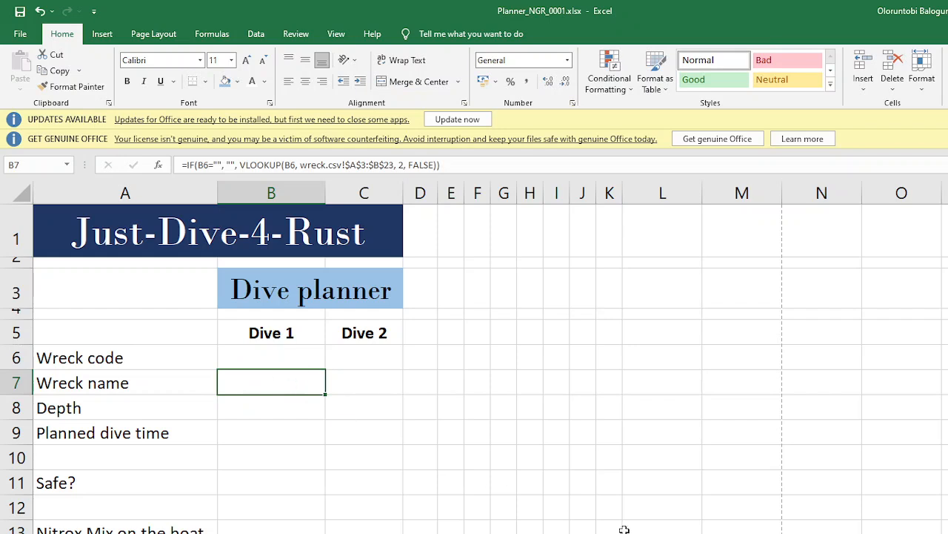
- Check task 4 in the exam paper and start a VLOOKUP in cell B8 with wreck code cell B6 as lookup value
key(alt+Tab)
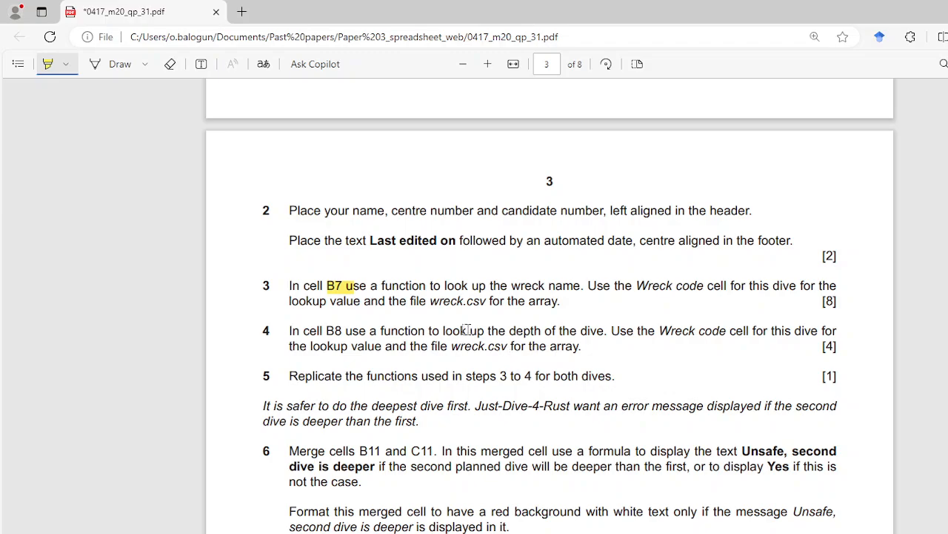
key(alt+Tab)
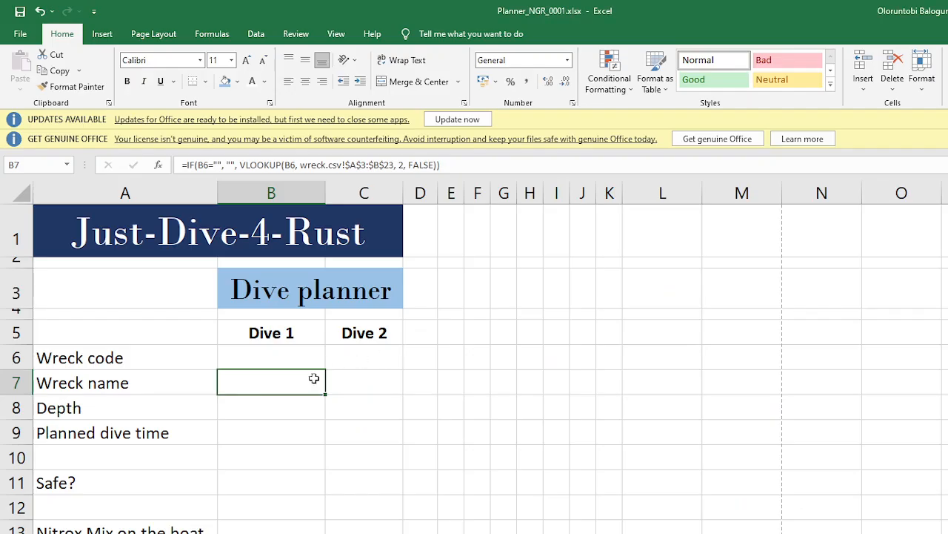
click(271, 412)
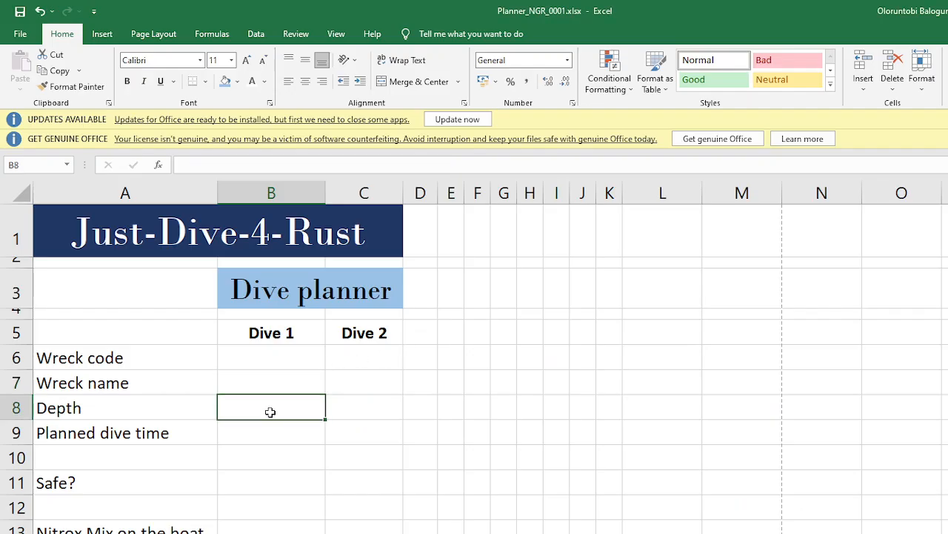
text(=VLOOKUP)
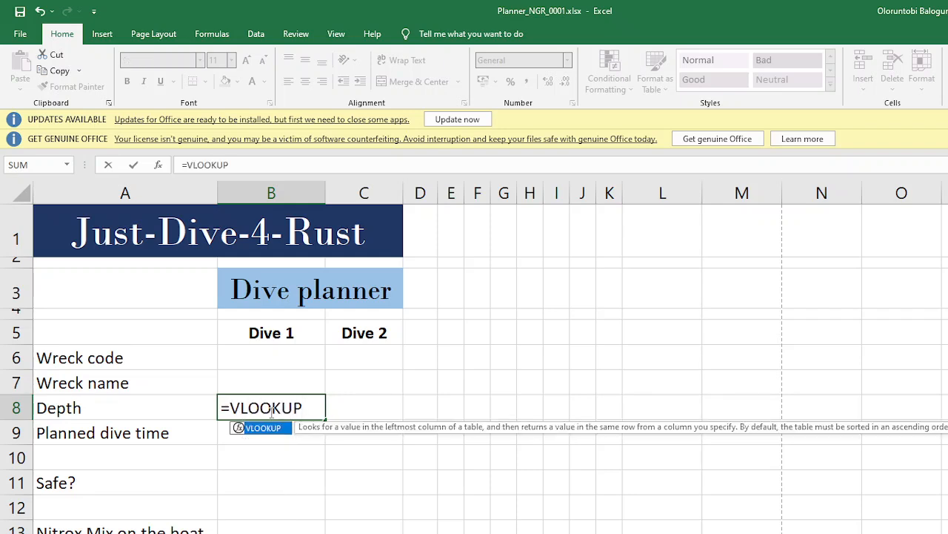
text(()
click(279, 358)
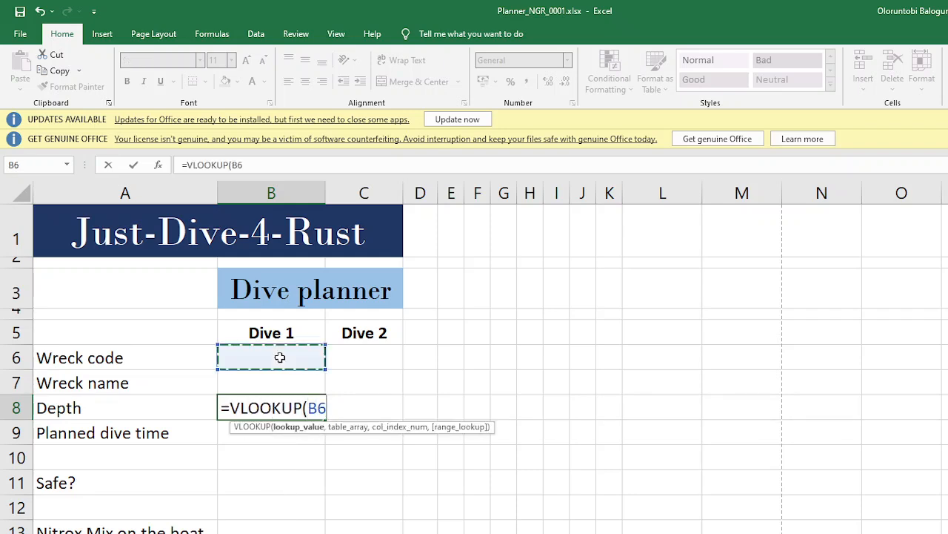
text(,)
- Complete the depth VLOOKUP with array $A$3:$C$23 from wreck.csv, column index 3 and FALSE for an exact match
key(alt+Tab)
key(alt+Tab)
key(alt+Tab)
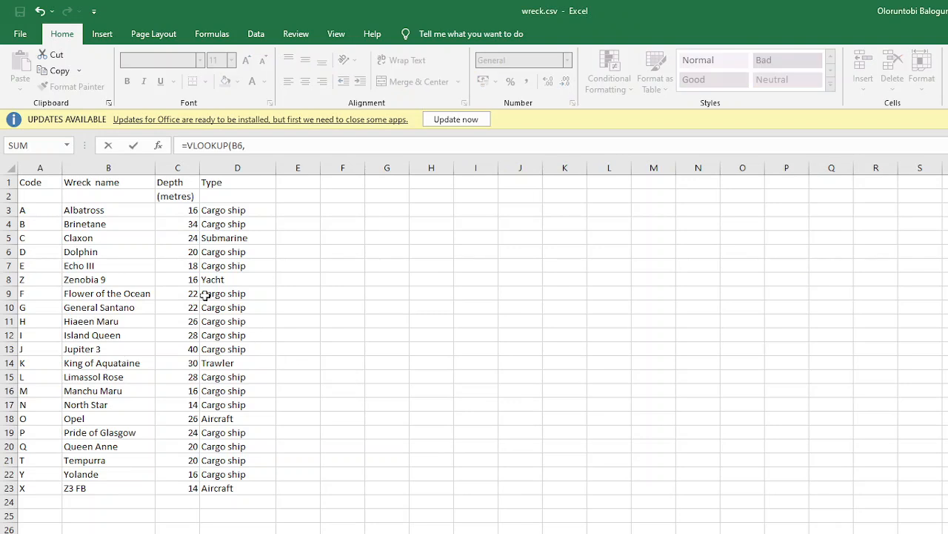
drag(35, 210, 191, 486)
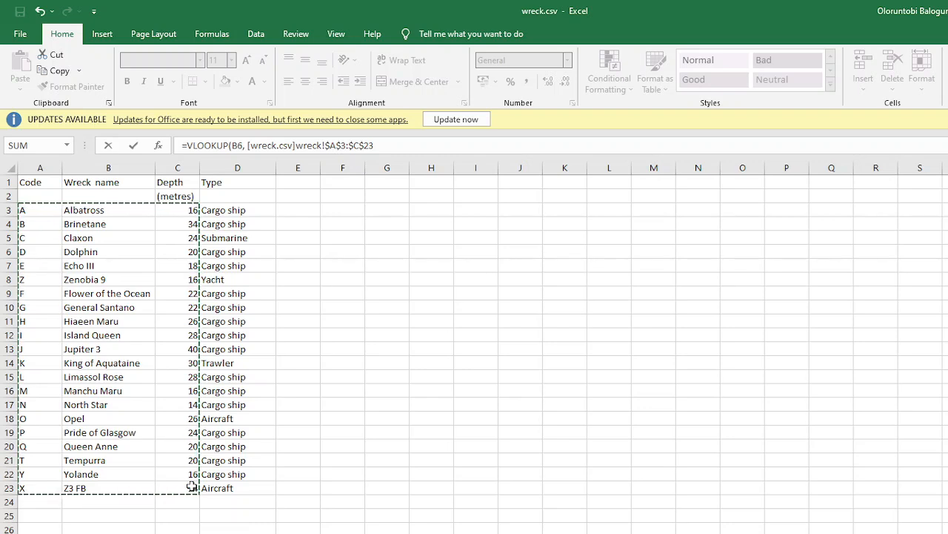
text(,)
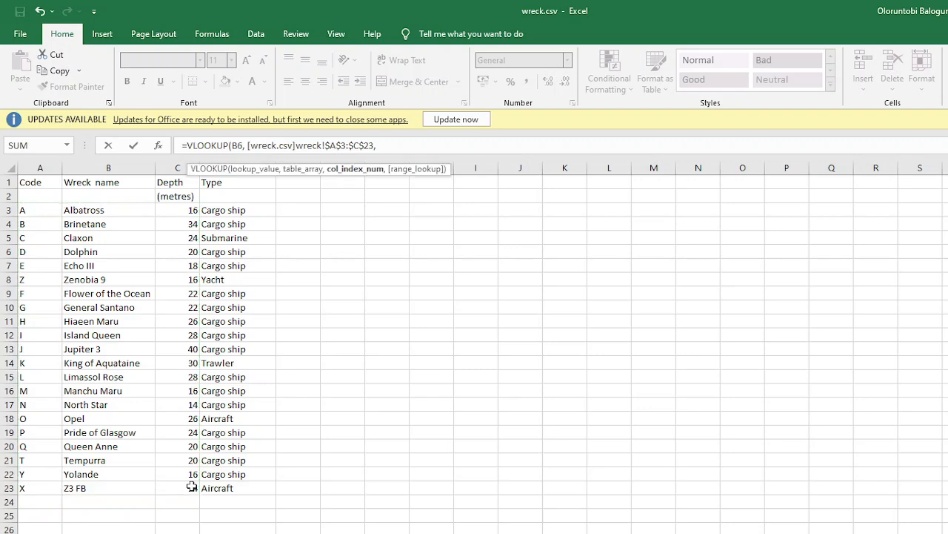
text( 3,)
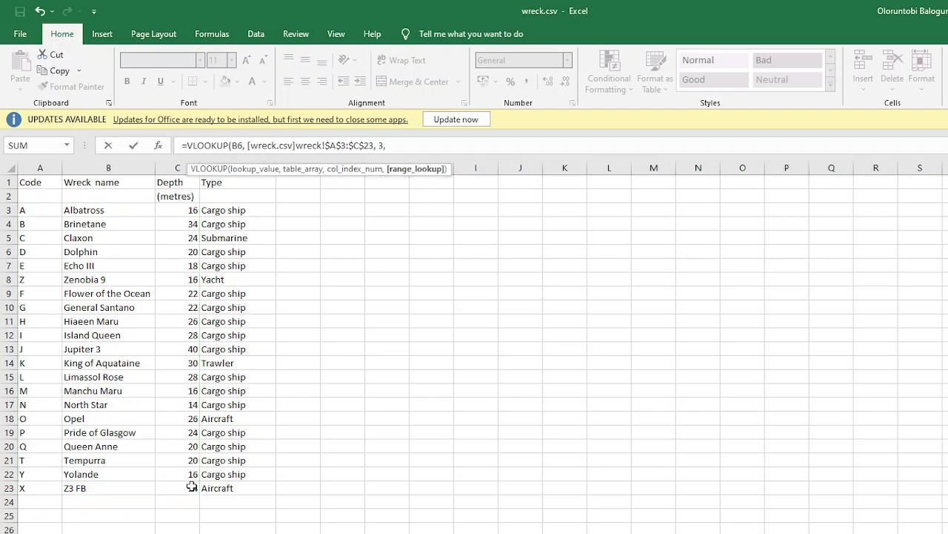
text( FALSE)
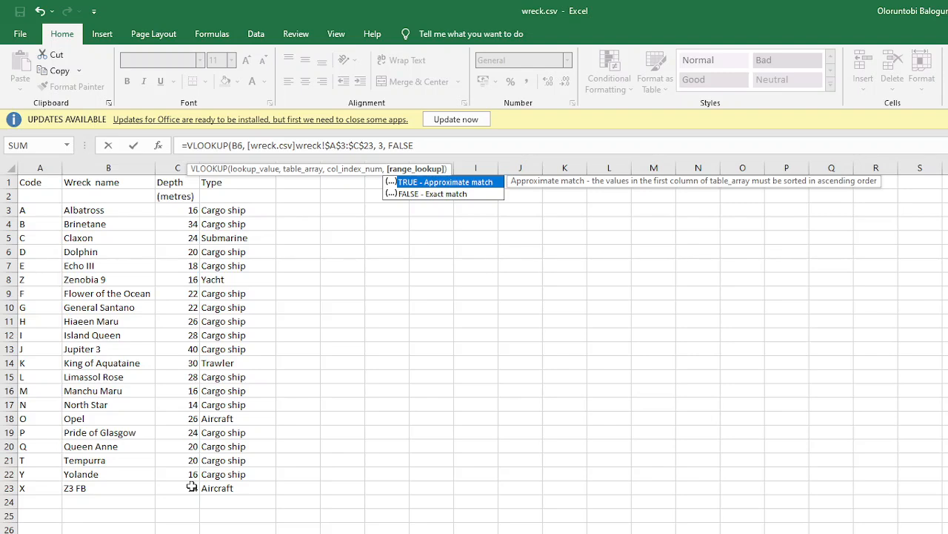
text())
key(Return)
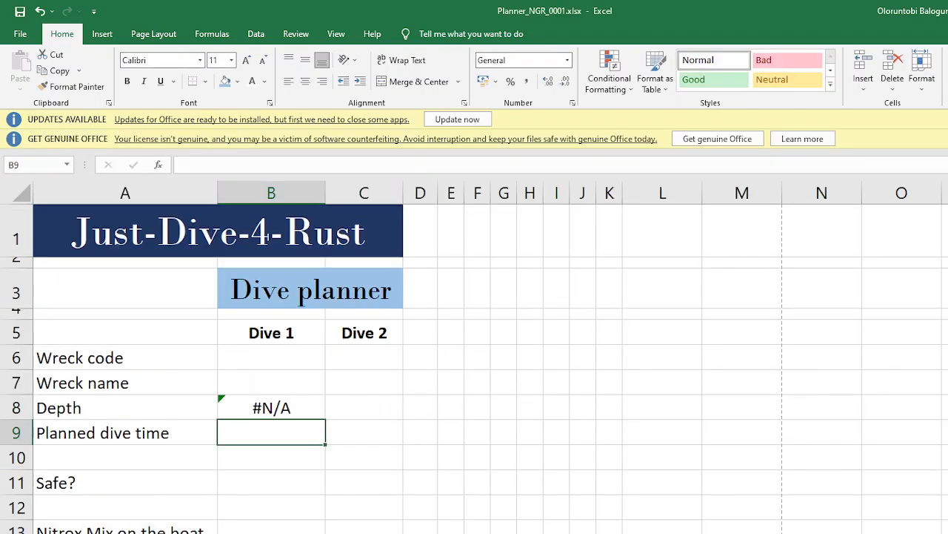
- Wrap the depth VLOOKUP in cell B8 in an IF that returns "" when B6="" and the lookup result otherwise
click(274, 409)
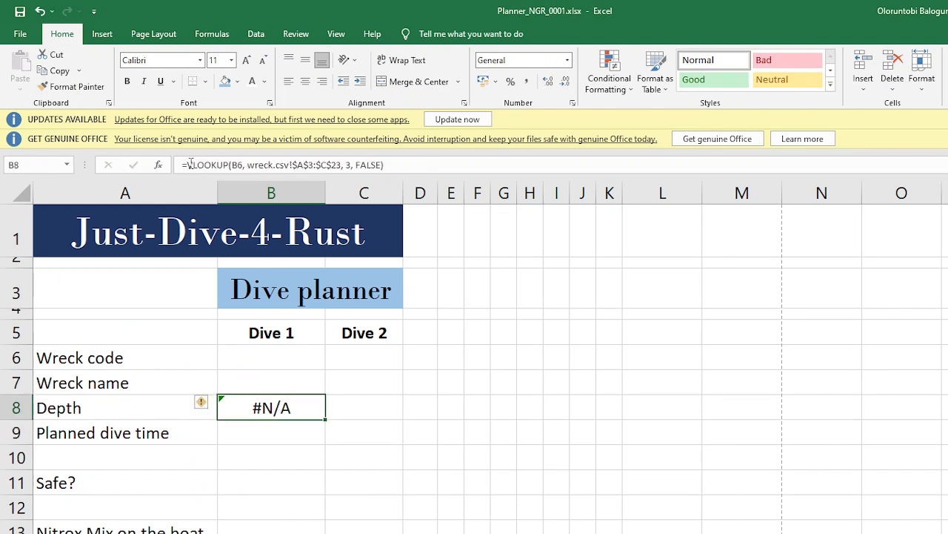
click(189, 165)
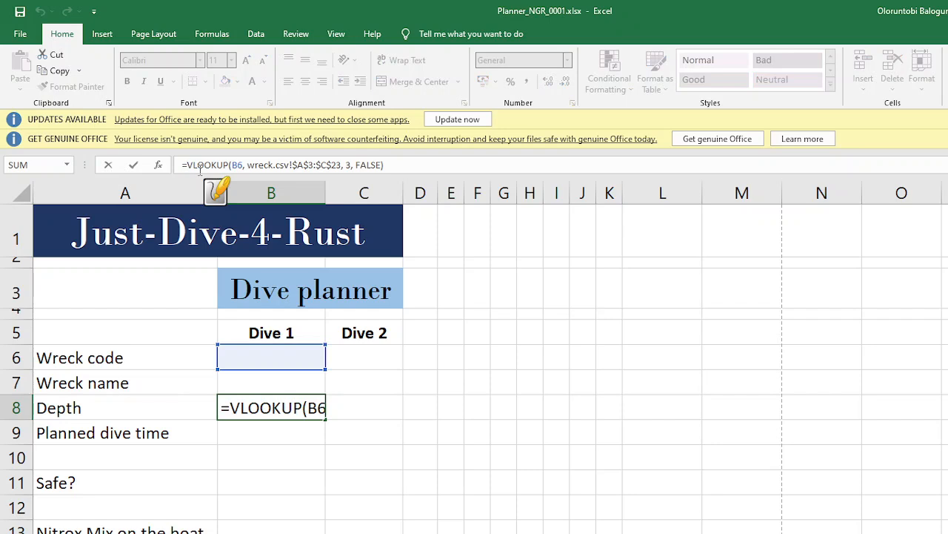
text(IF()
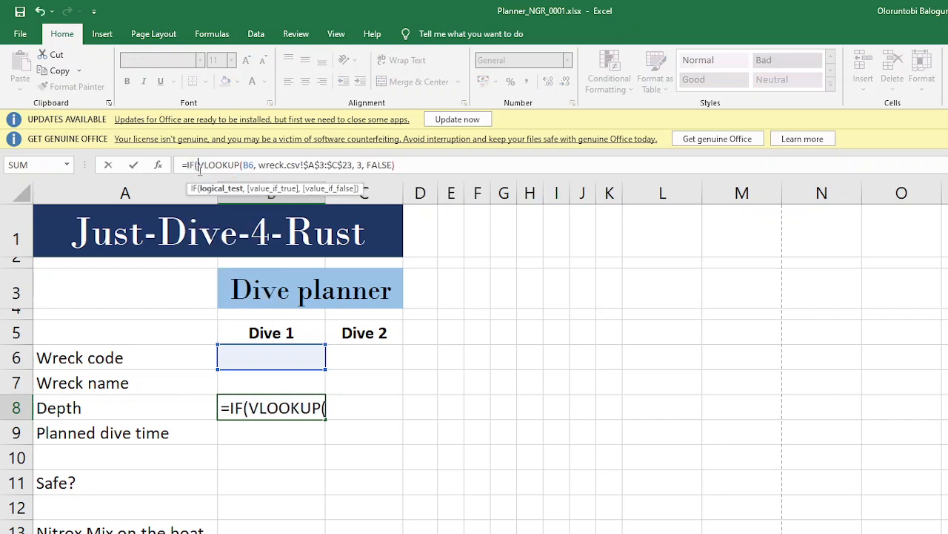
click(265, 363)
text(="")
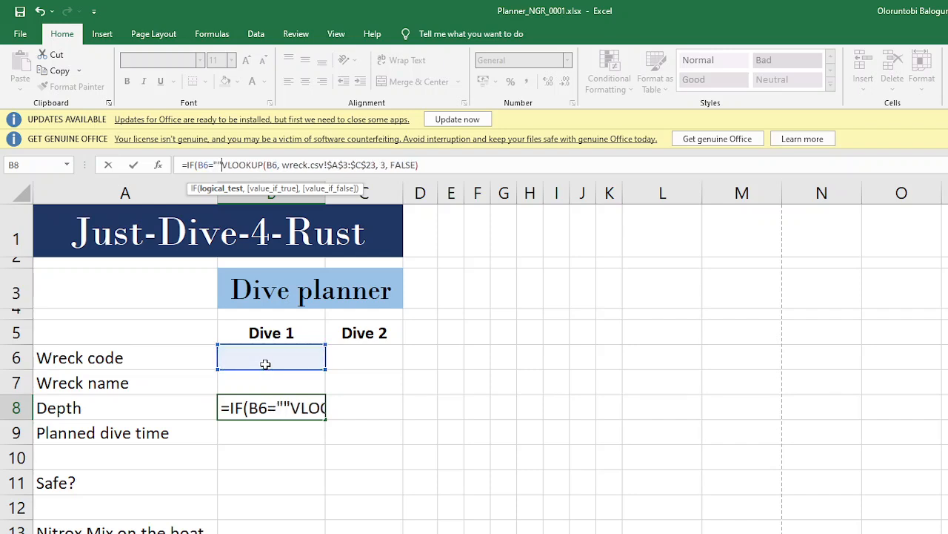
text(, "")
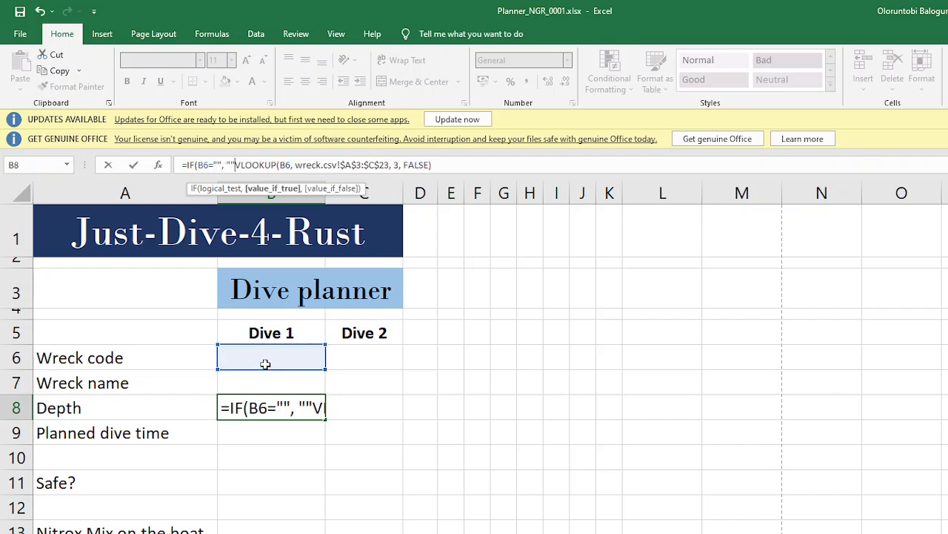
text(,)
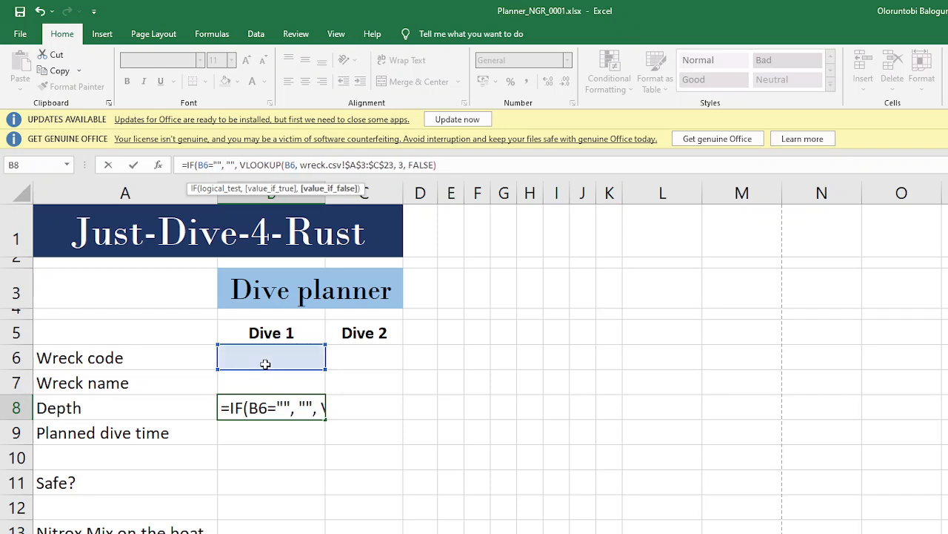
click(445, 164)
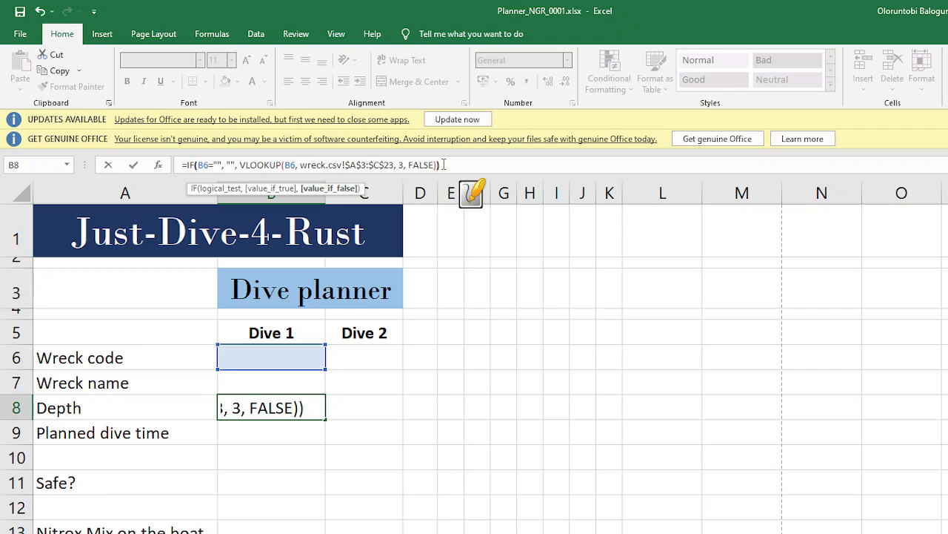
key(Return)
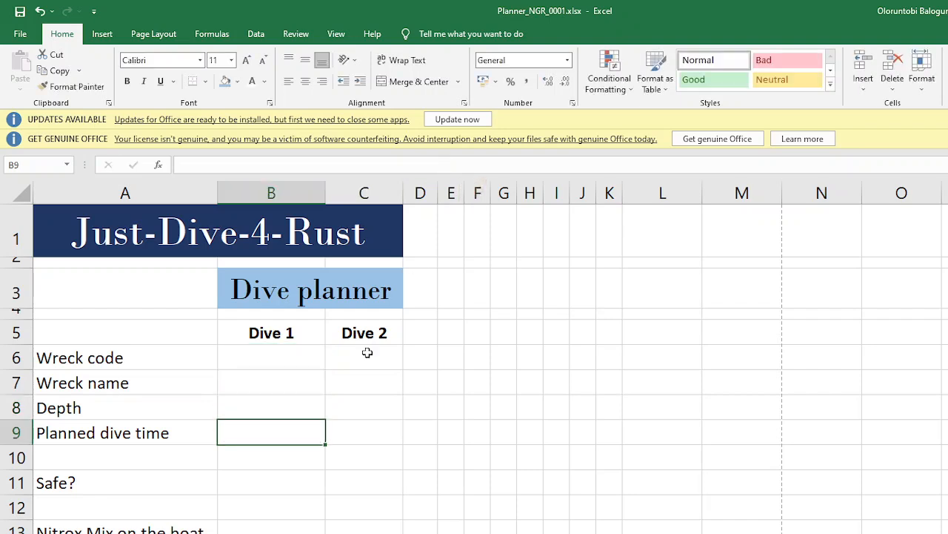
- Test the revised depth formula by entering wreck code A in cell B6, and clear the cell
click(291, 358)
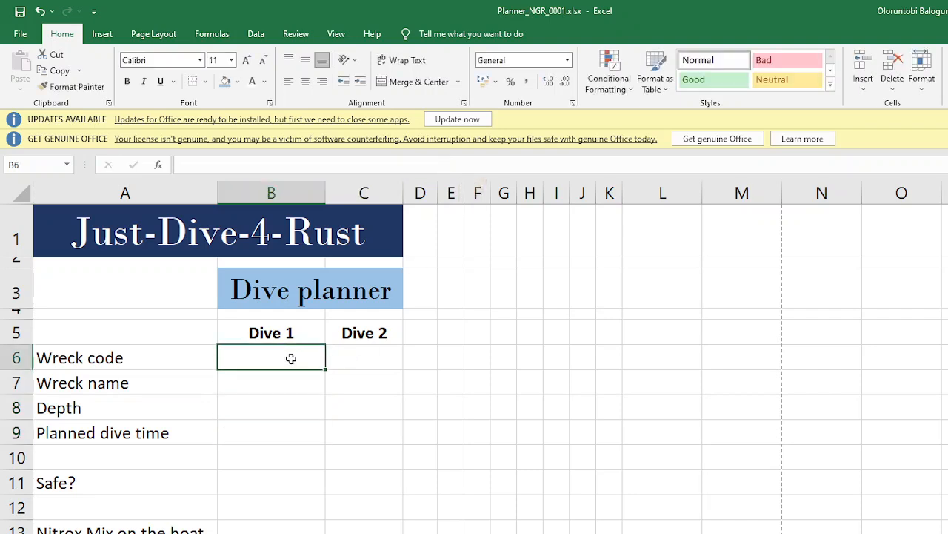
text(A)
key(Return)
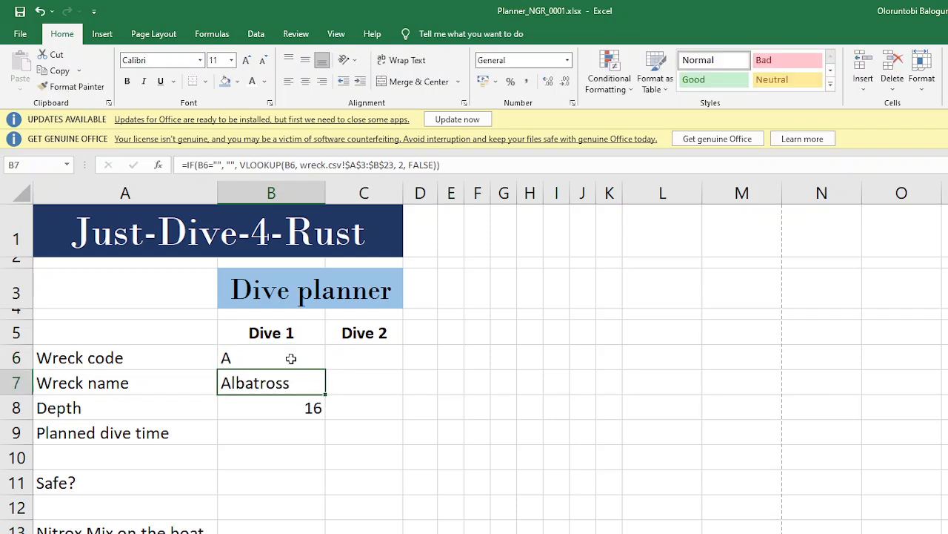
click(291, 359)
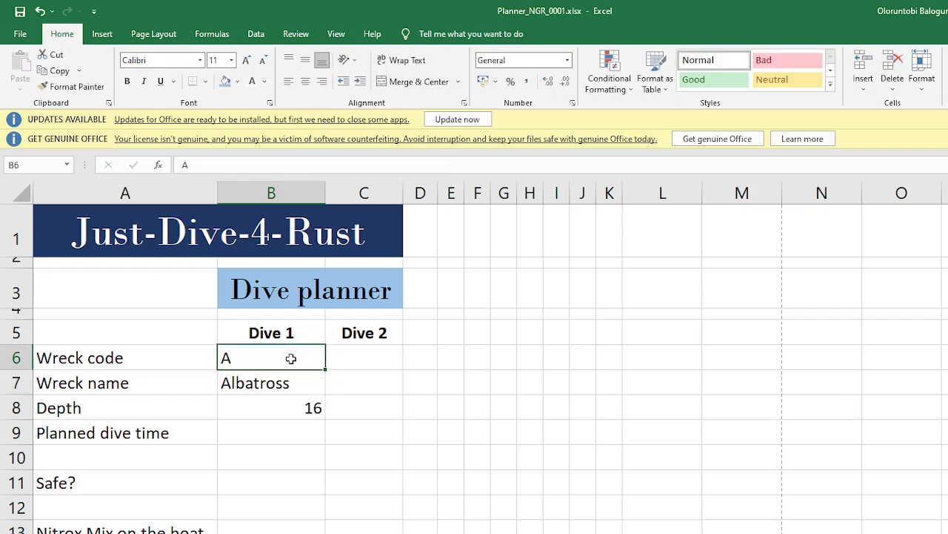
key(BackSpace)
key(Return)
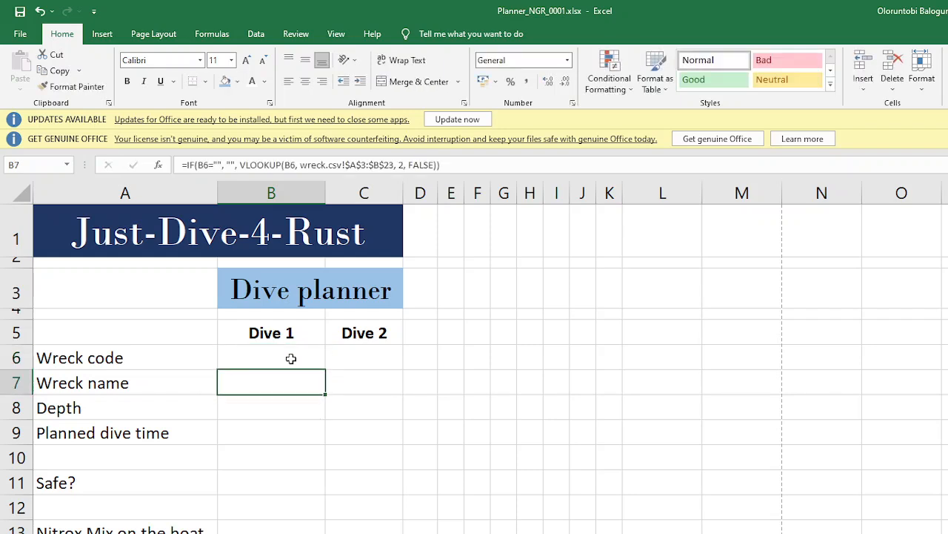
- Check task 5 in the exam paper and replicate the wreck name and depth formulas from B7 and B8 into C7 and C8
key(alt+Tab)
key(Tab)
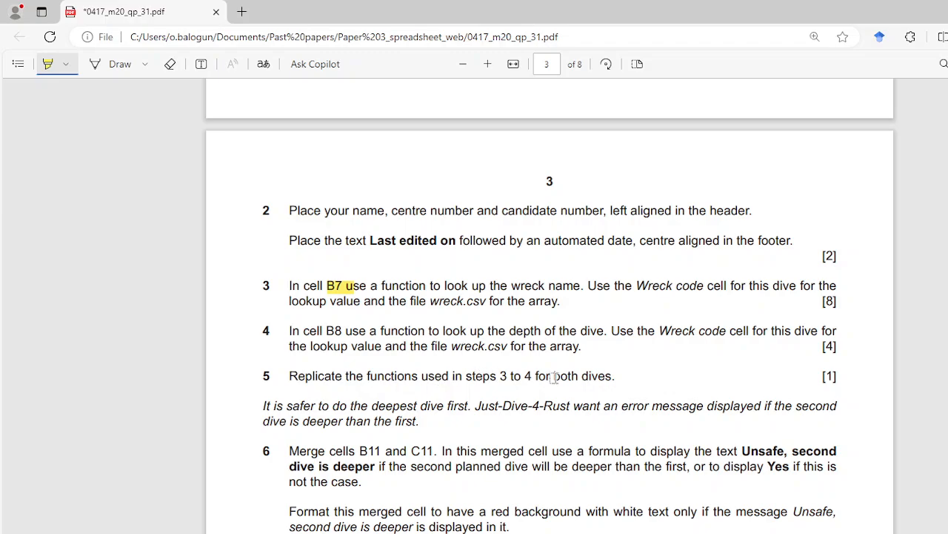
key(alt+Tab)
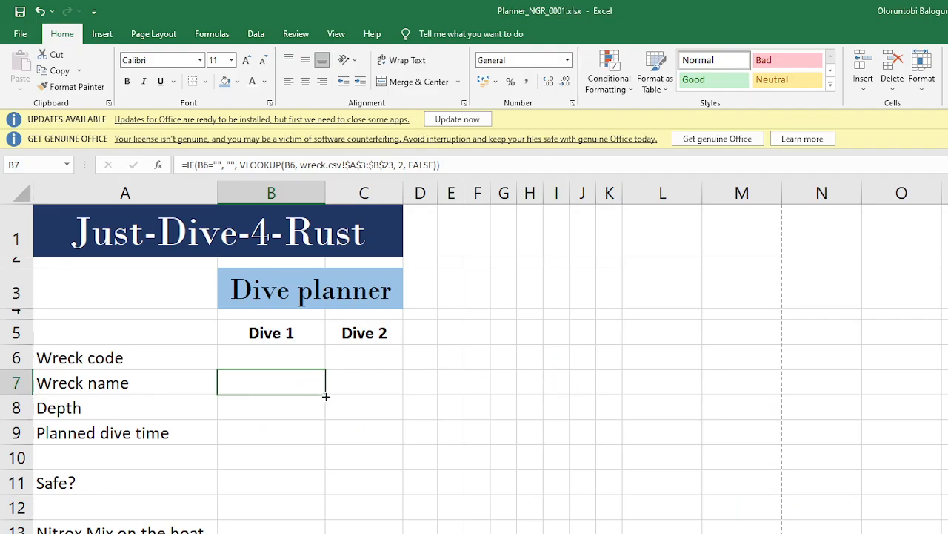
drag(326, 395, 392, 391)
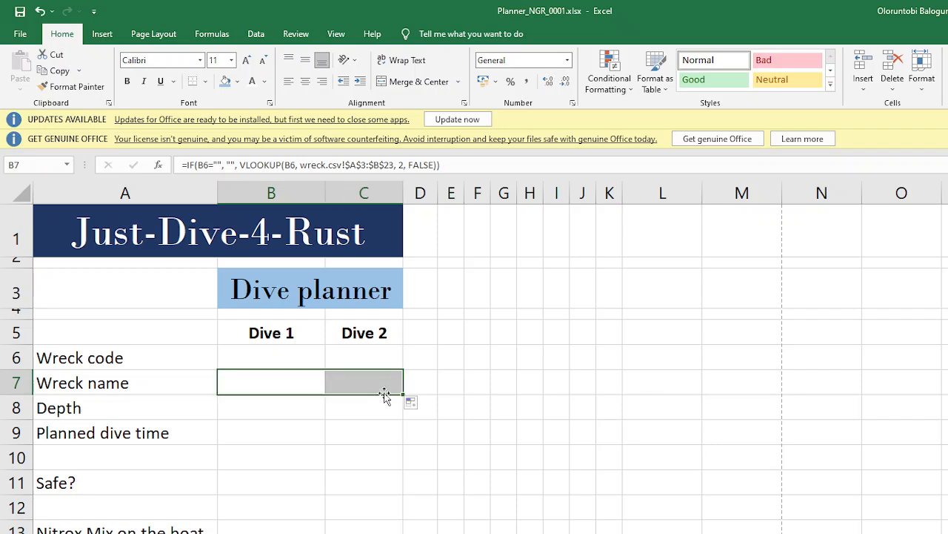
click(285, 421)
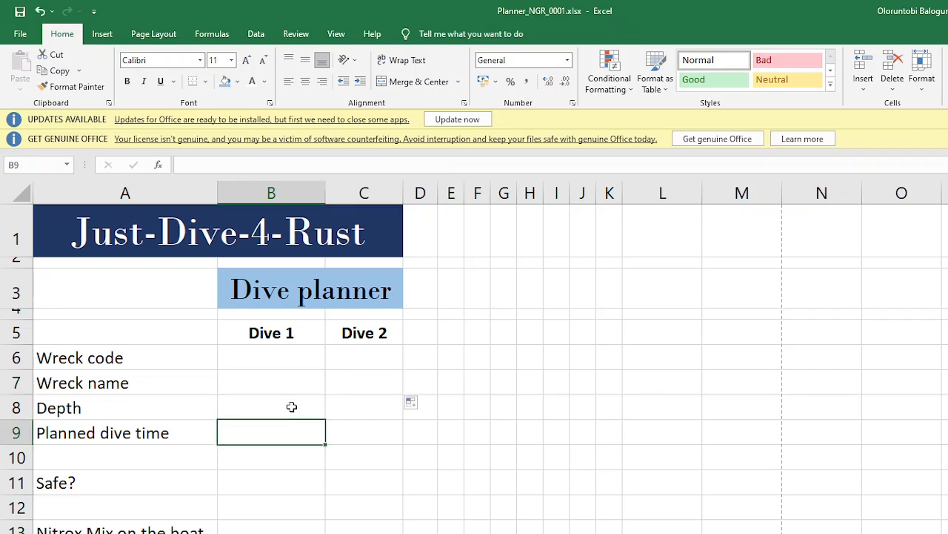
click(297, 408)
drag(327, 419, 382, 421)
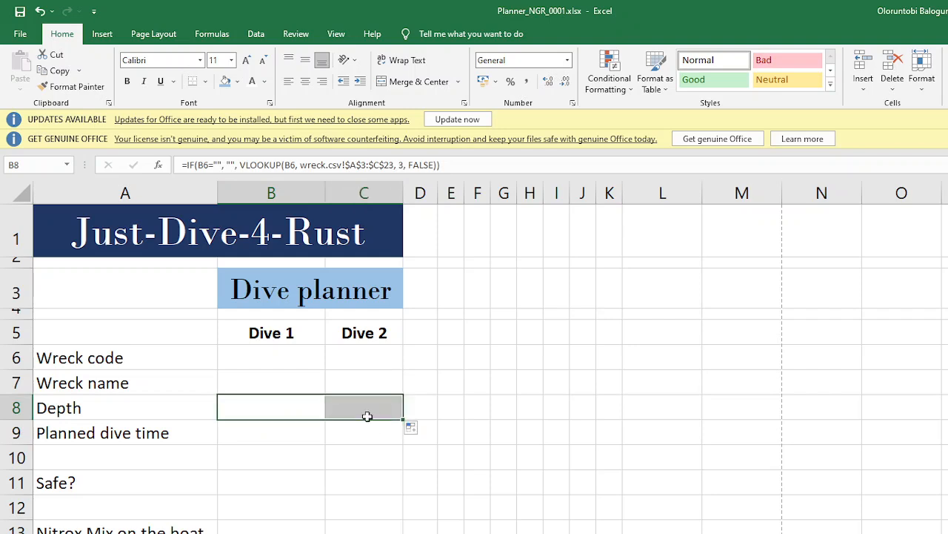
- Test both dives' lookups with wreck code A in B6 and E in C6, and clear both code cells
click(283, 363)
text(A)
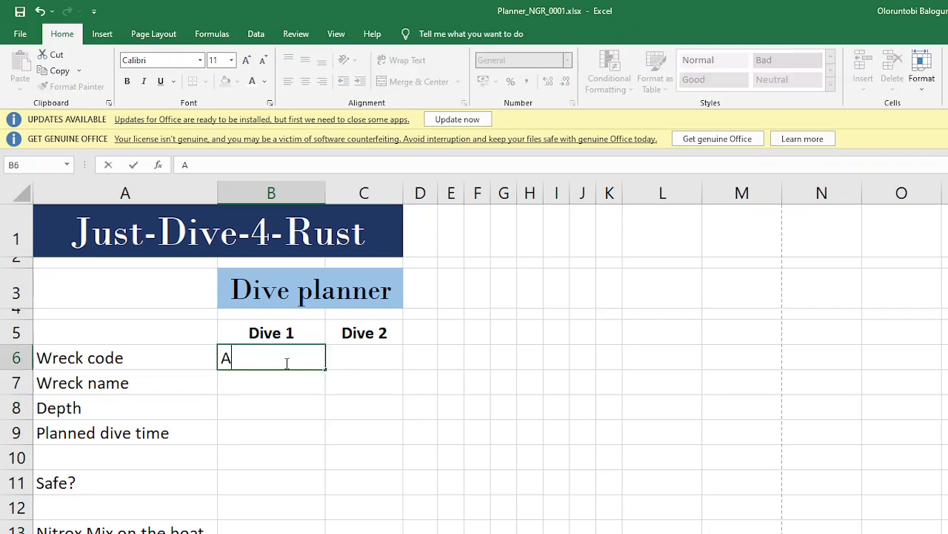
key(Return)
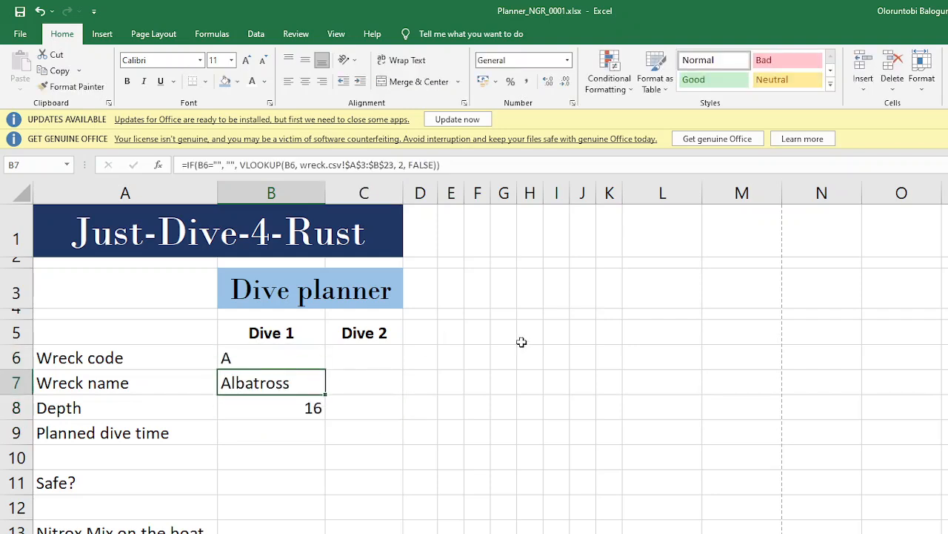
click(377, 360)
text(E)
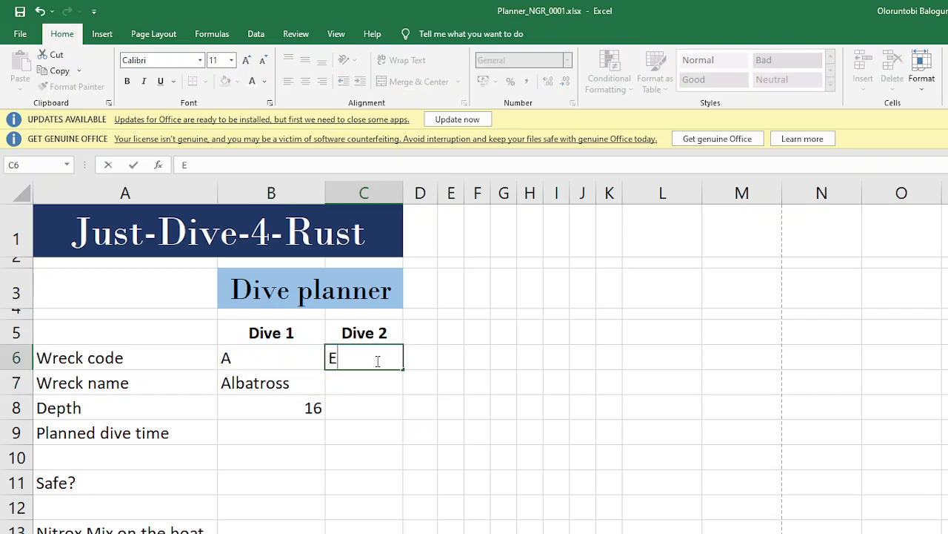
key(Return)
click(377, 360)
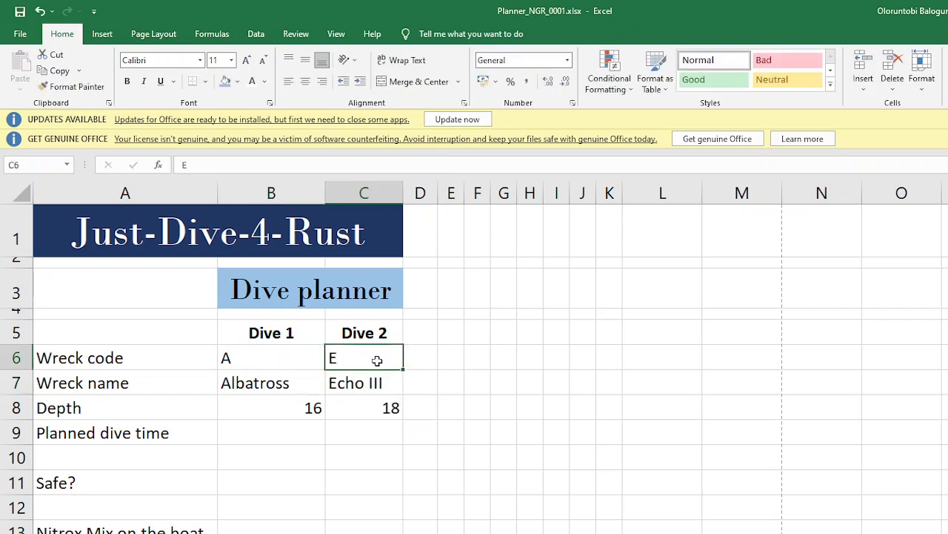
key(BackSpace)
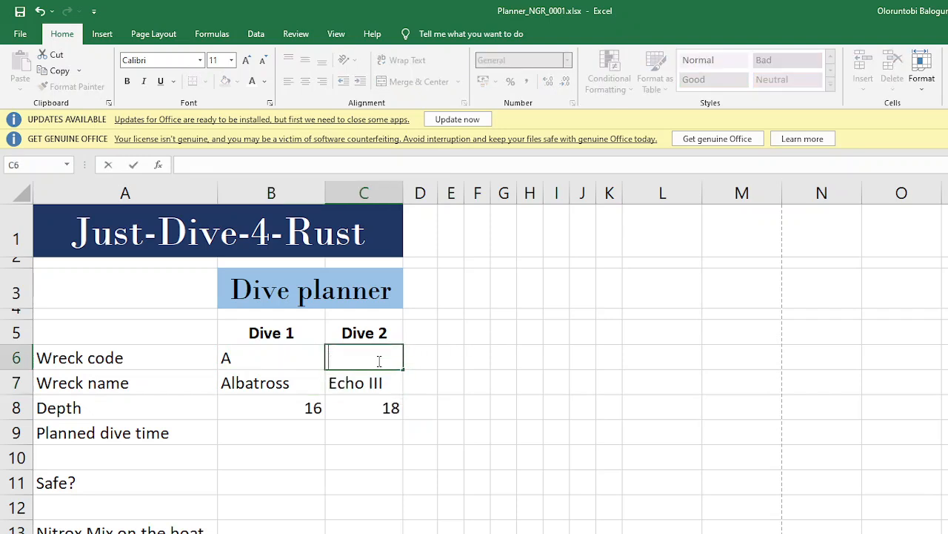
click(272, 359)
key(BackSpace)
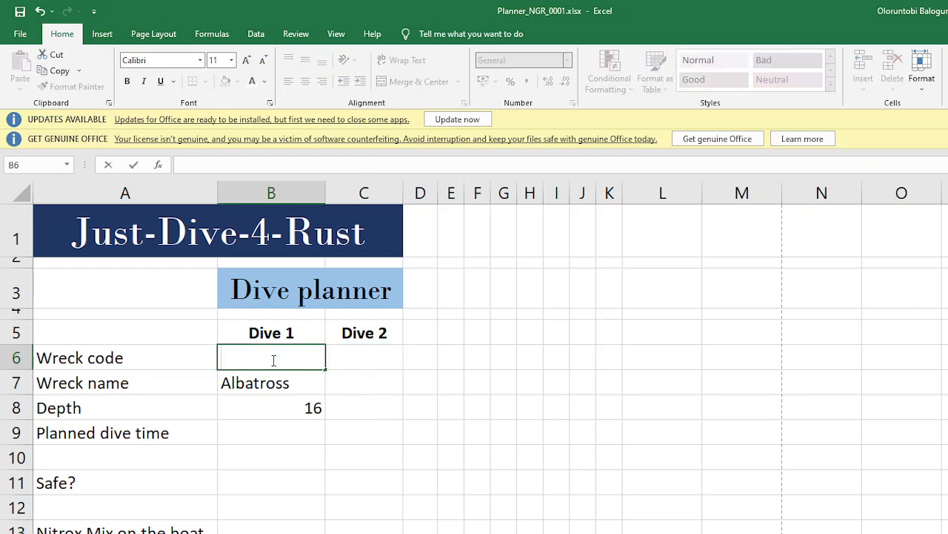
key(Return)
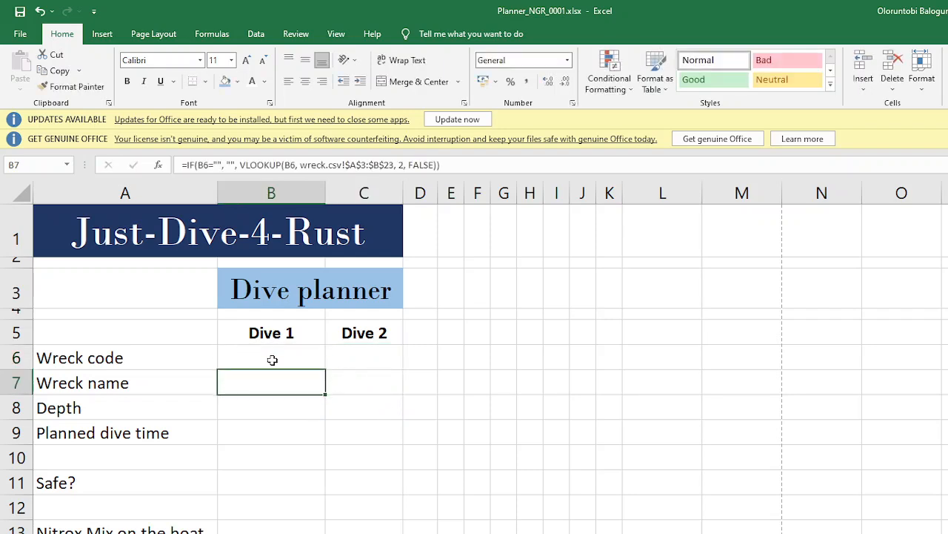
- Read task 6 in the exam paper, and merge and centre cells B11 and C11 in the planner workbook
key(alt+Tab)
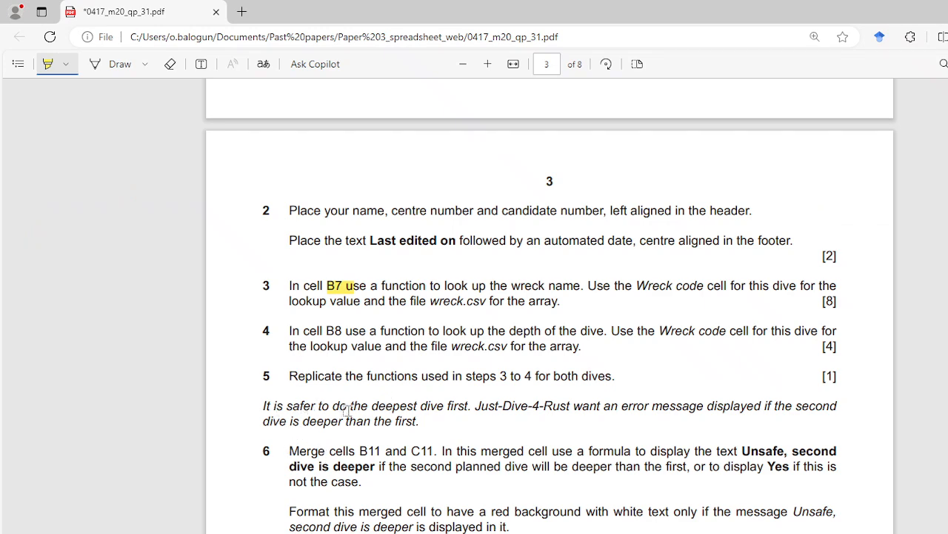
scroll(430, 415, down, 1)
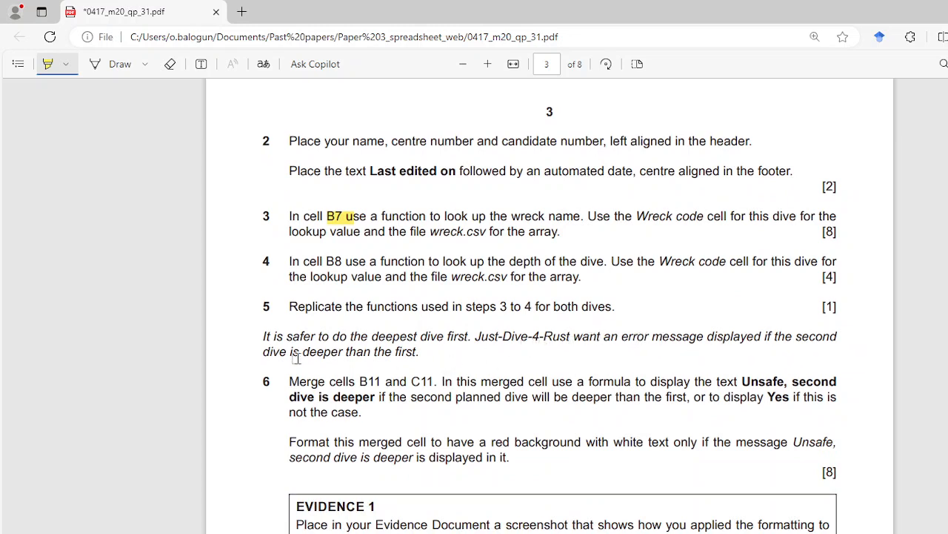
key(alt+Tab)
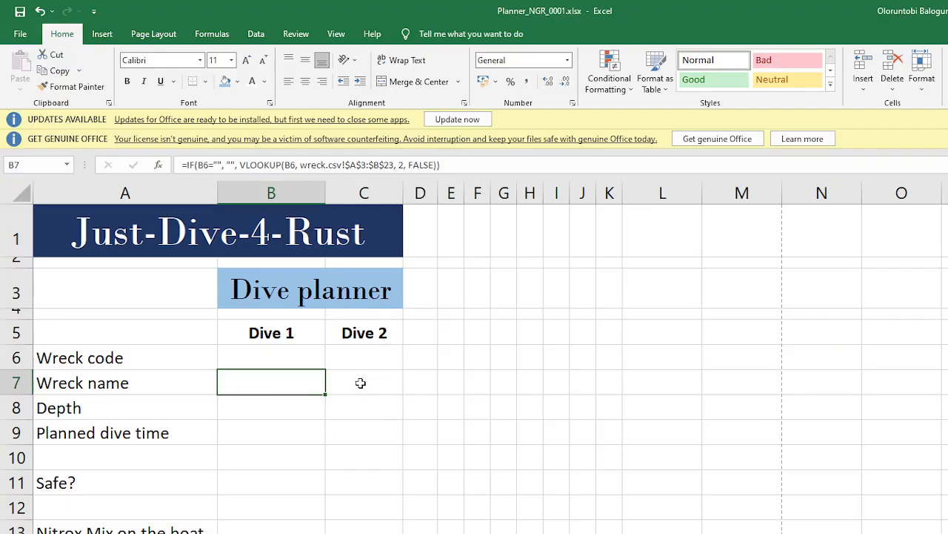
key(alt+Tab)
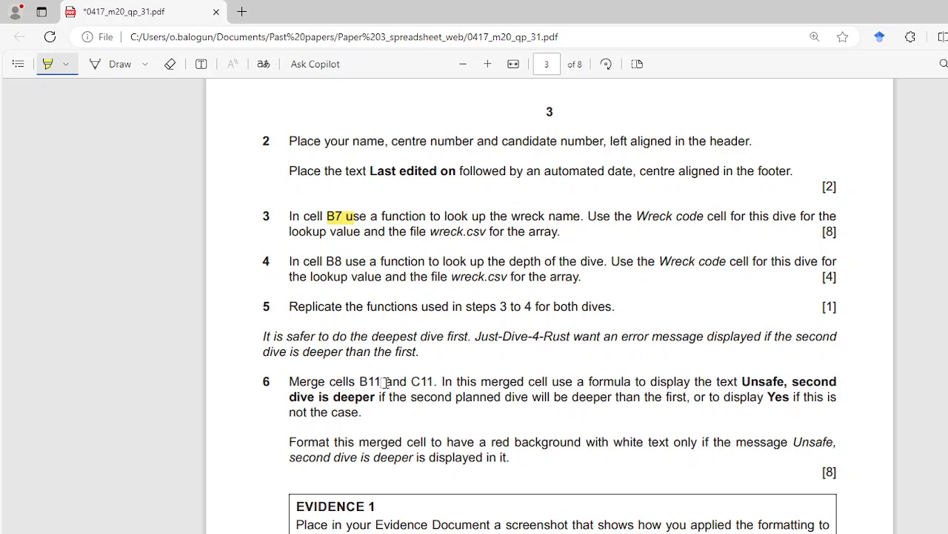
key(alt+Tab)
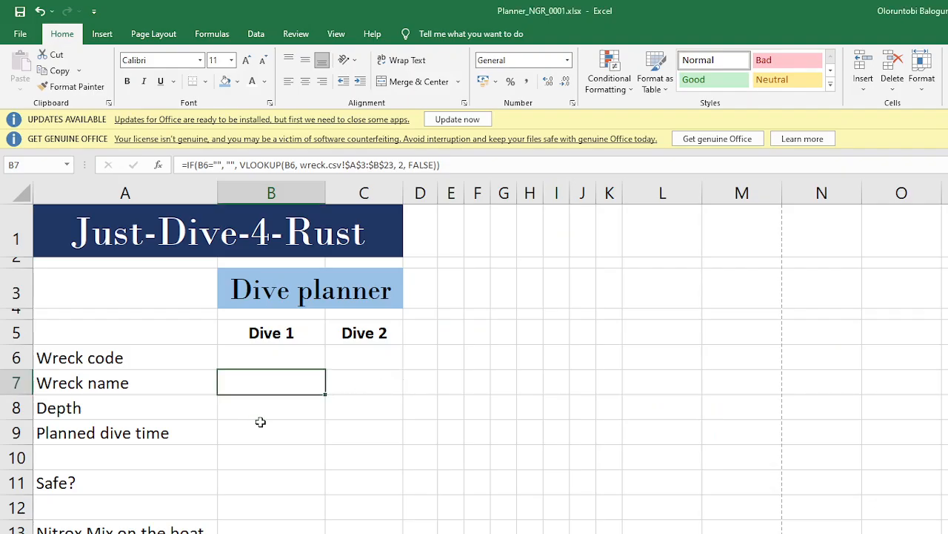
scroll(260, 421, down, 1)
drag(254, 382, 355, 378)
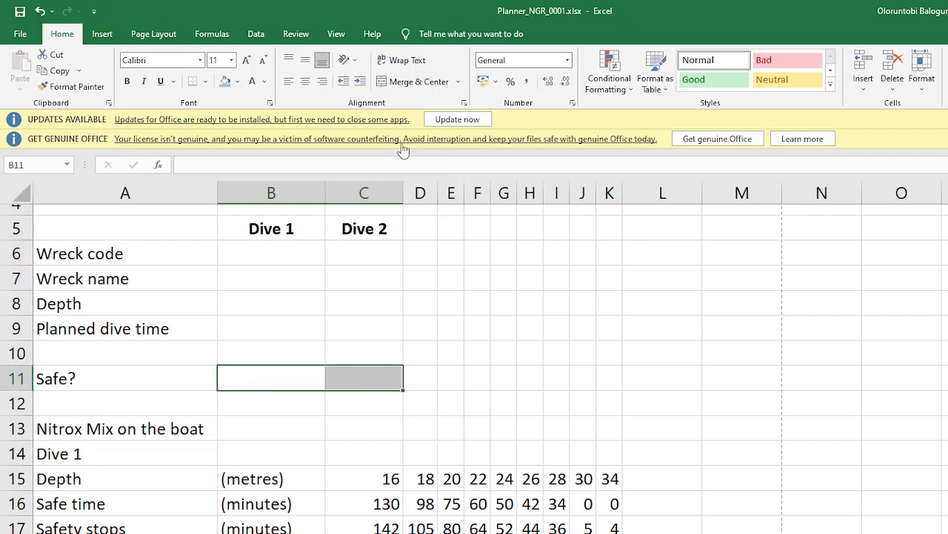
click(412, 82)
- Highlight "if the second planned dive will be deeper than the first" in task 6 of the exam paper and return to the planner workbook
key(alt+Tab)
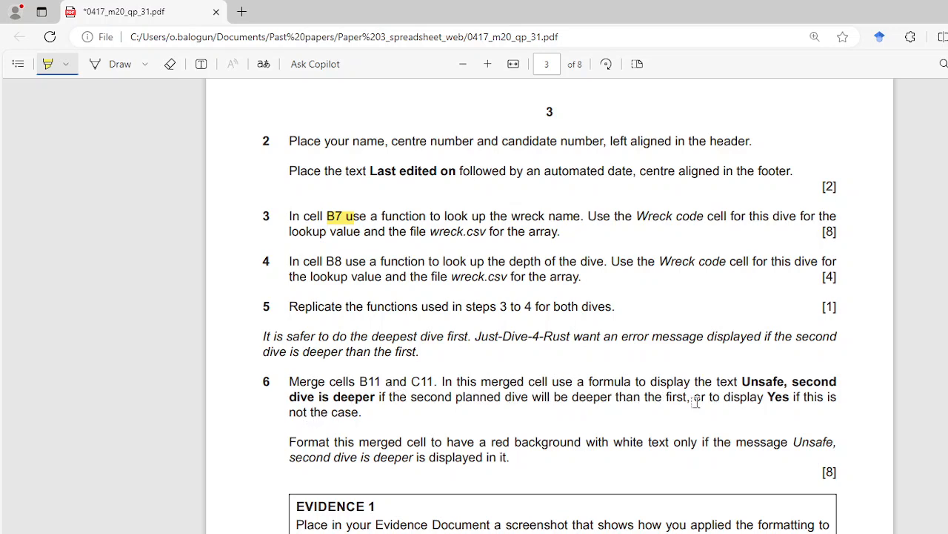
key(alt+Tab)
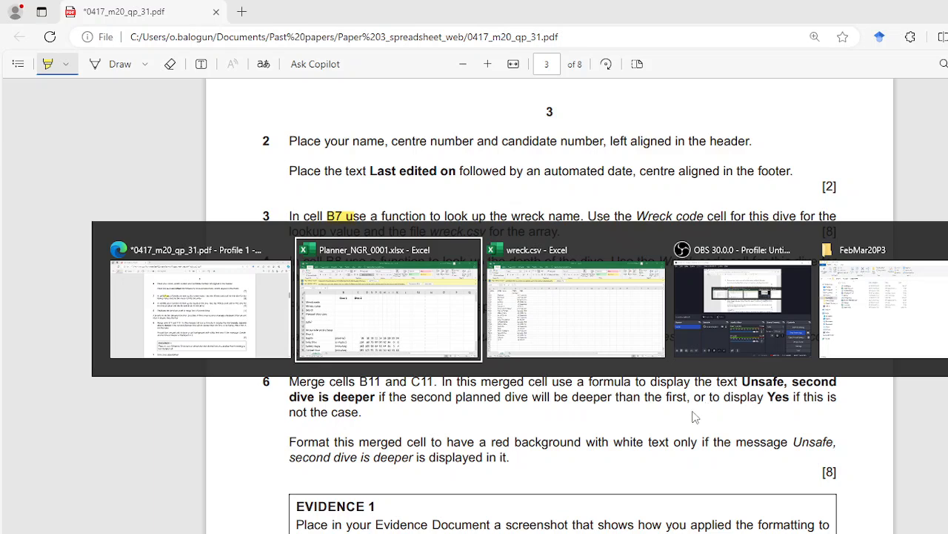
key(alt+shift+Tab)
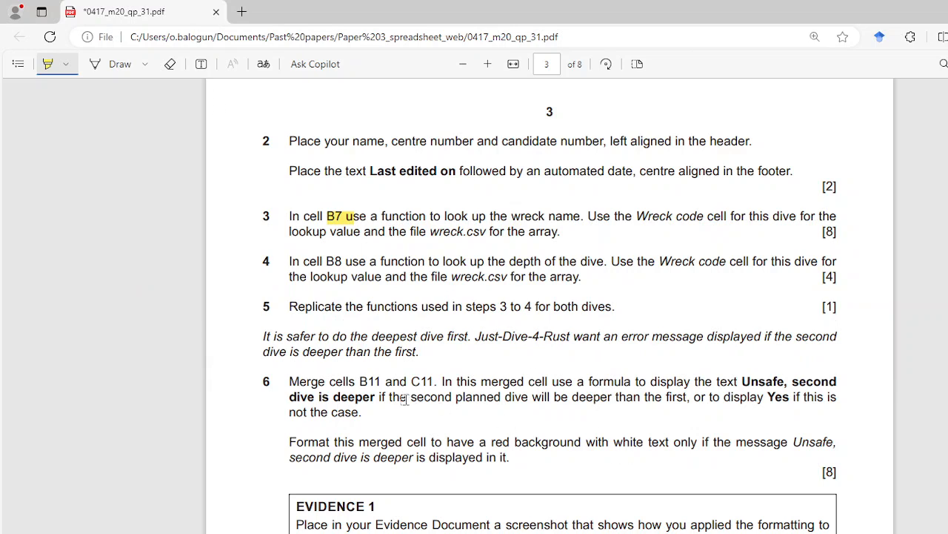
drag(378, 398, 687, 397)
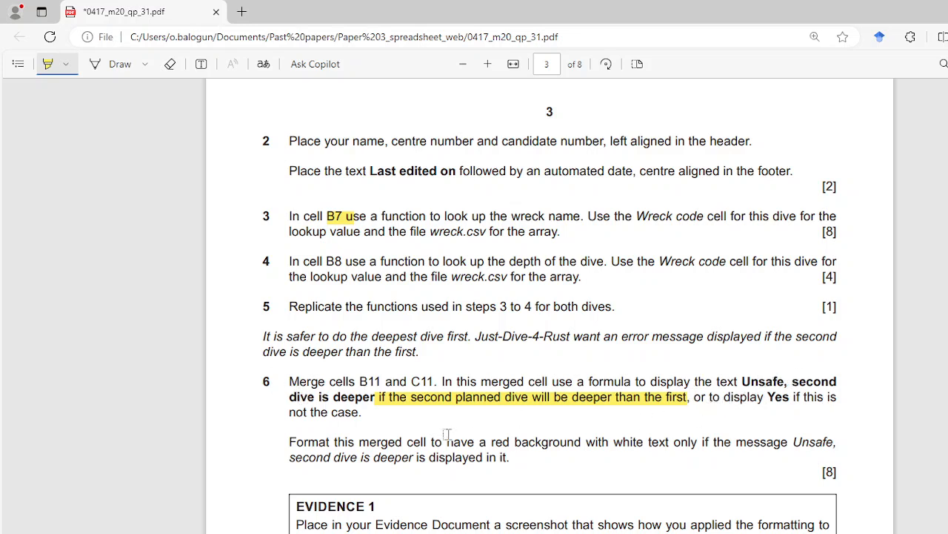
key(alt+Tab)
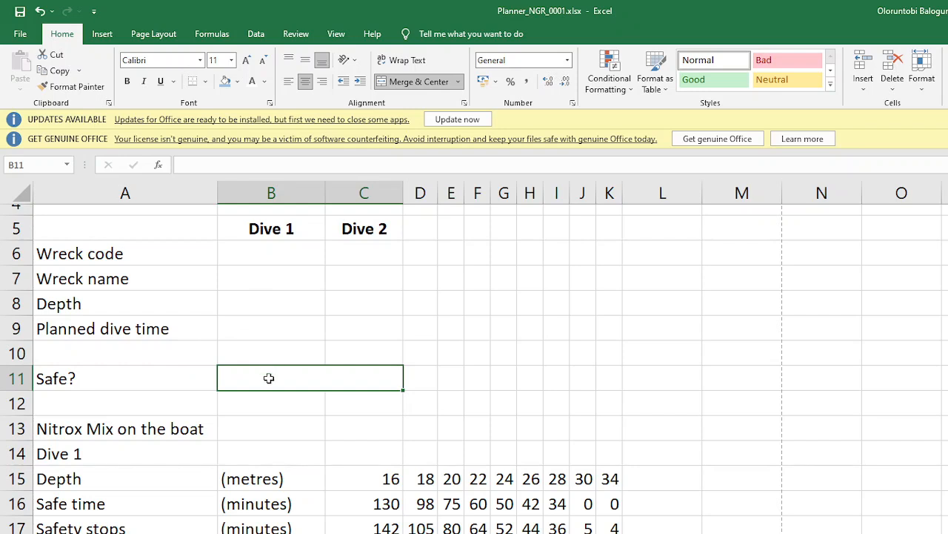
- Start an IF formula in merged cell B11 with the logical test C8>B8, comparing the second dive's depth with the first
text(=)
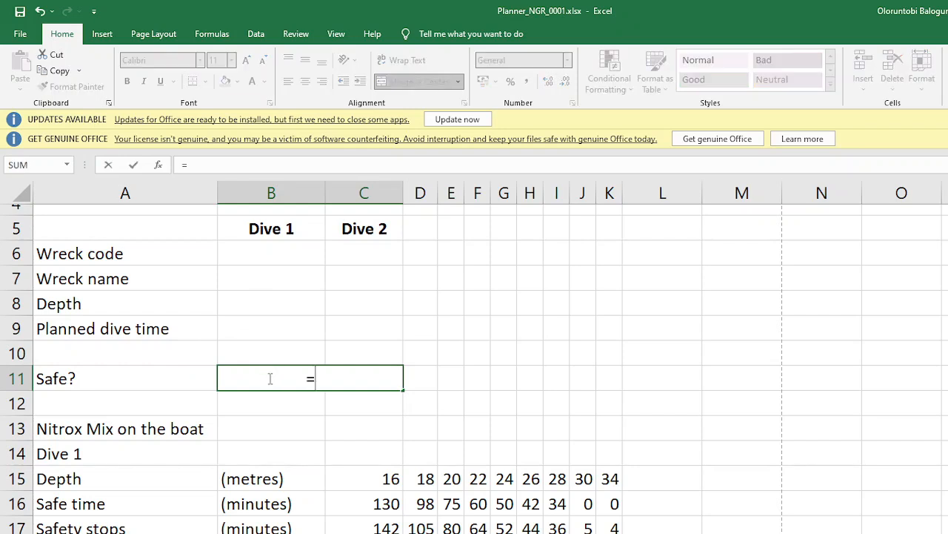
text(IF)
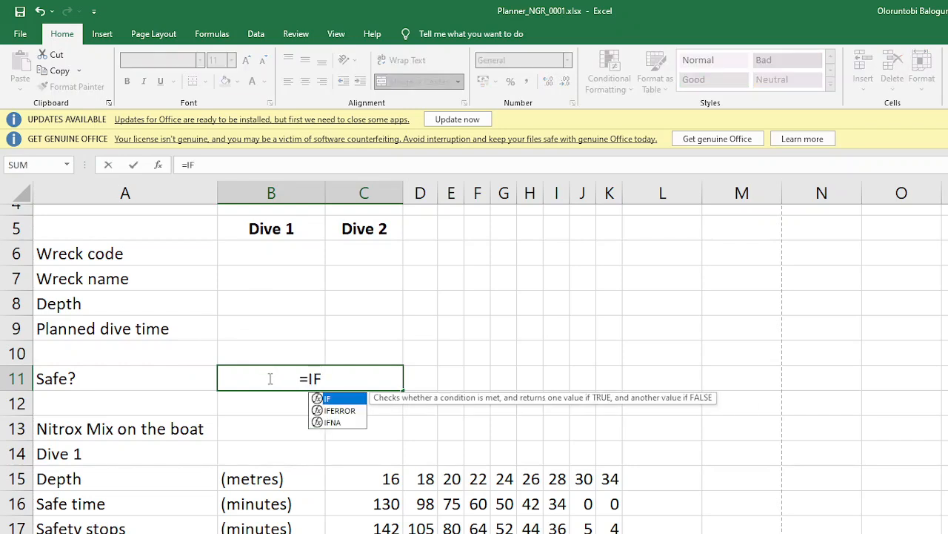
text(()
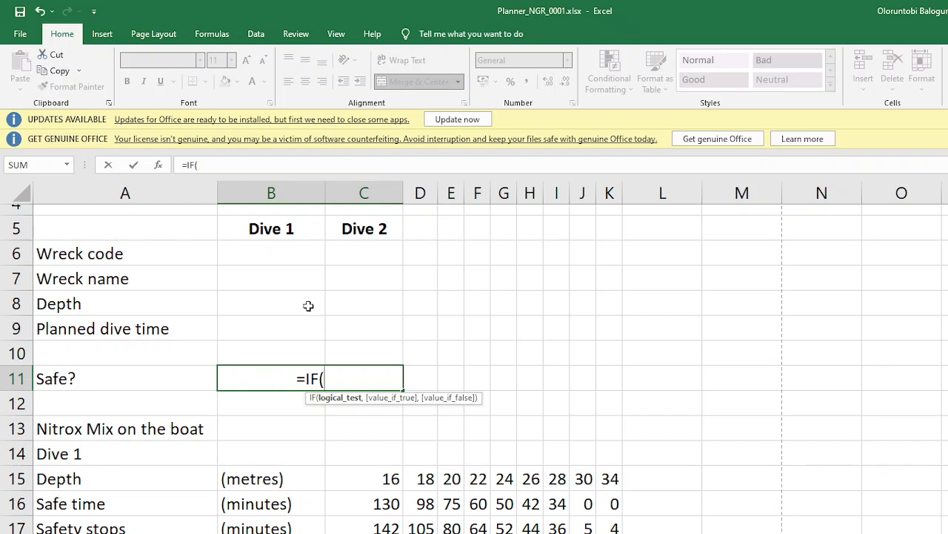
click(364, 302)
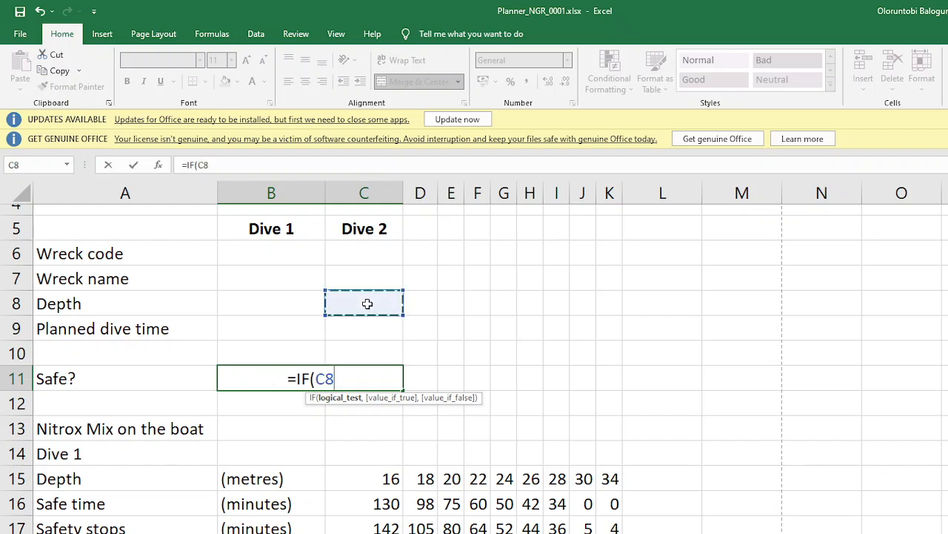
text(>)
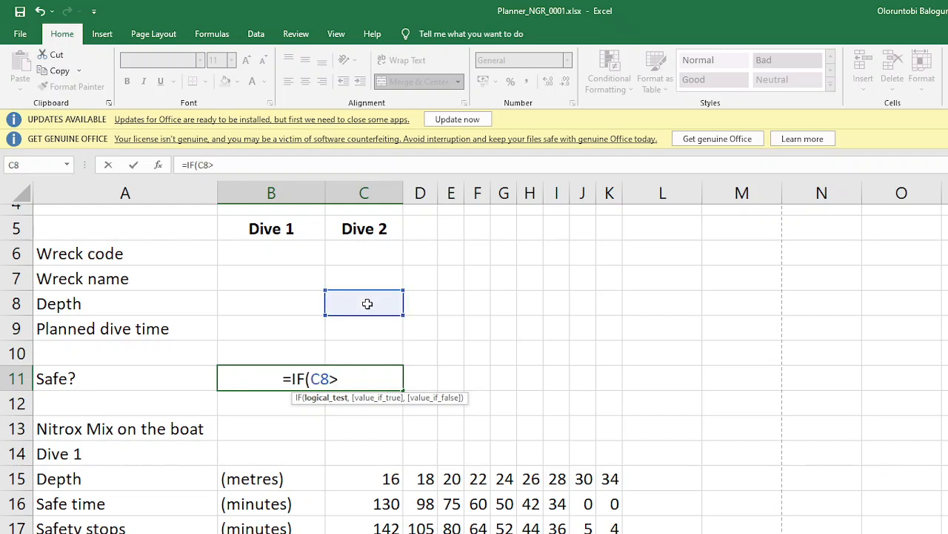
click(285, 306)
text(,)
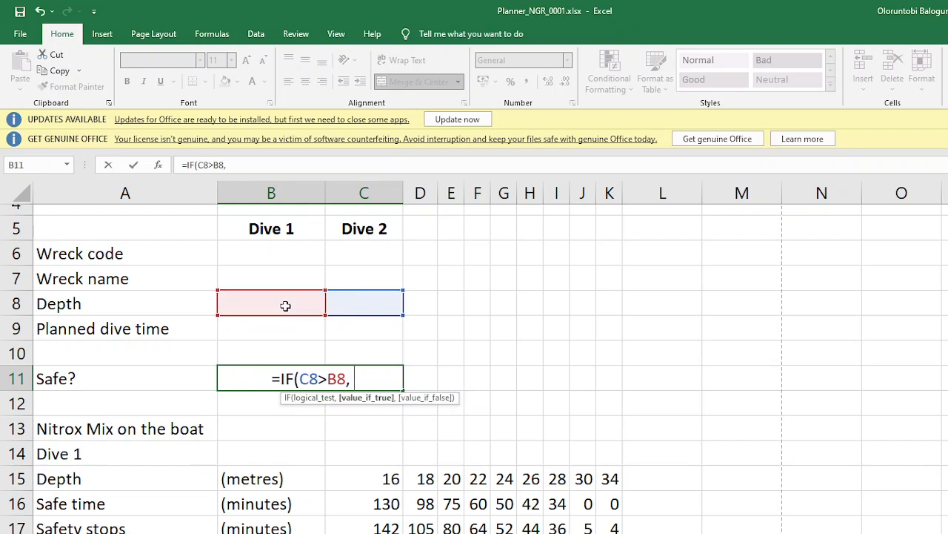
- Complete the B11 formula with "Unsafe, second dive is deeper" as the true result and "Yes" as the false result
text( "uNSAFE)
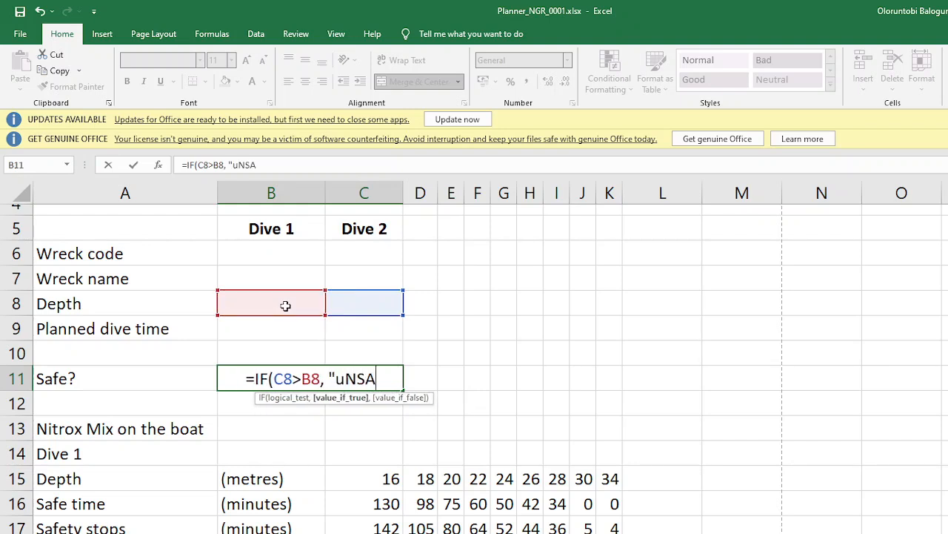
key(BackSpace)
key(BackSpace)
key(BackSpace)
key(BackSpace)
key(BackSpace)
key(BackSpace)
text(Unsafe,)
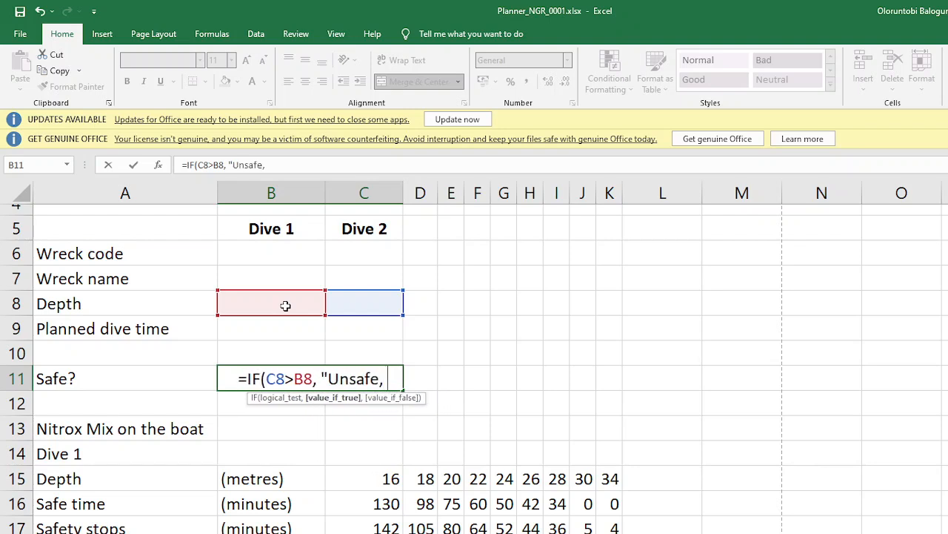
text( second dive i)
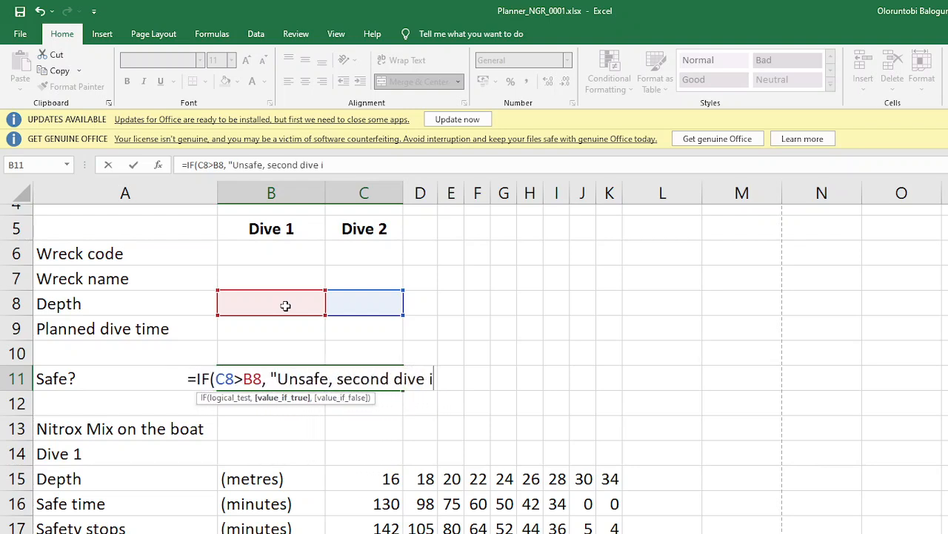
text(s deeper", "Yes)
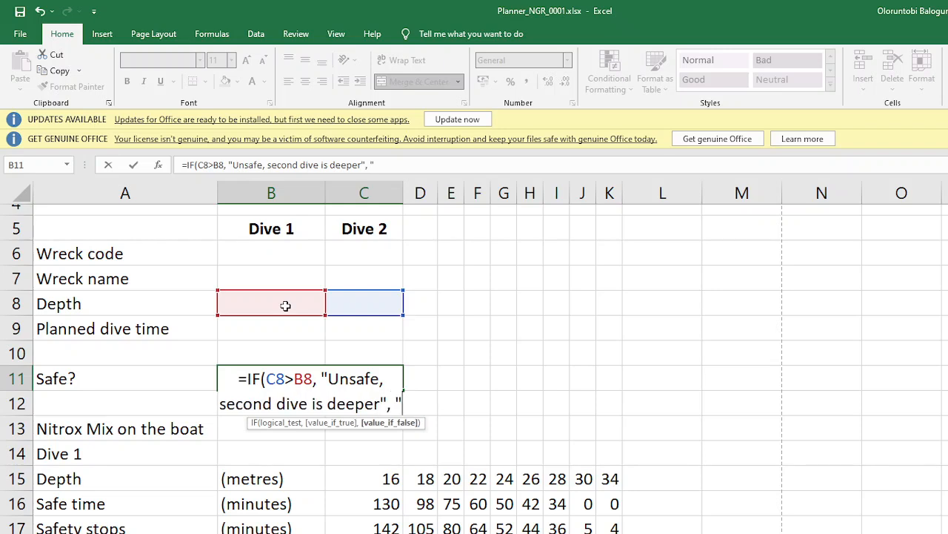
text("))
key(Return)
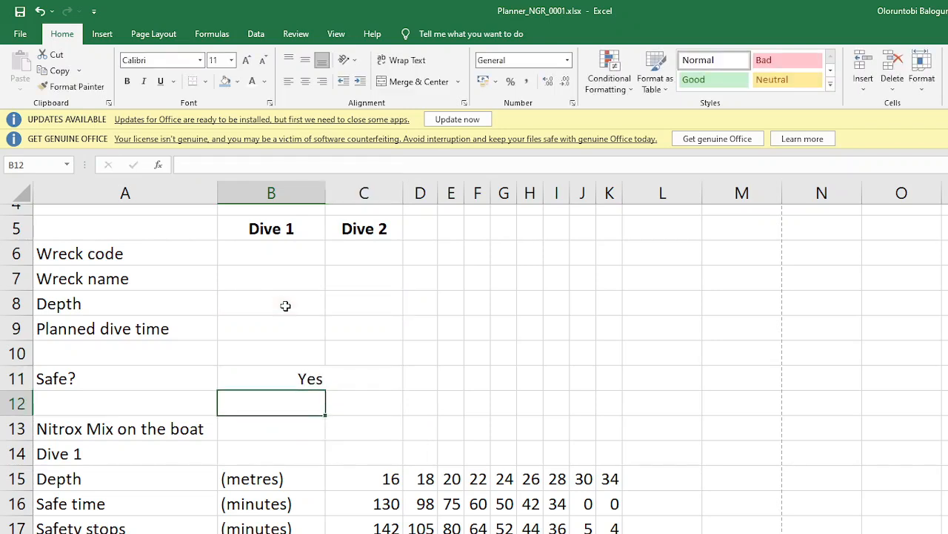
- Read the merged cell's formatting instruction in task 6 of the exam paper and return to the planner workbook
key(alt+Tab)
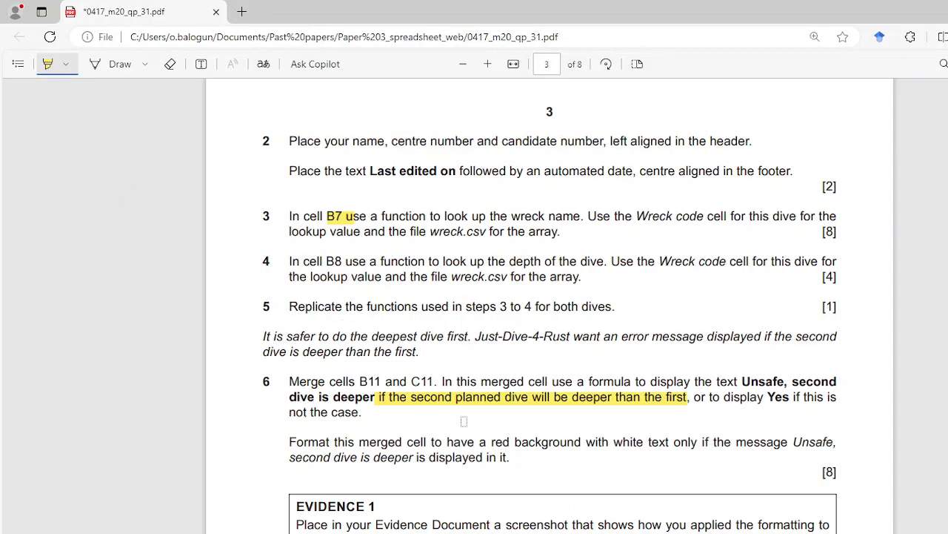
scroll(464, 421, down, 1)
scroll(387, 408, down, 1)
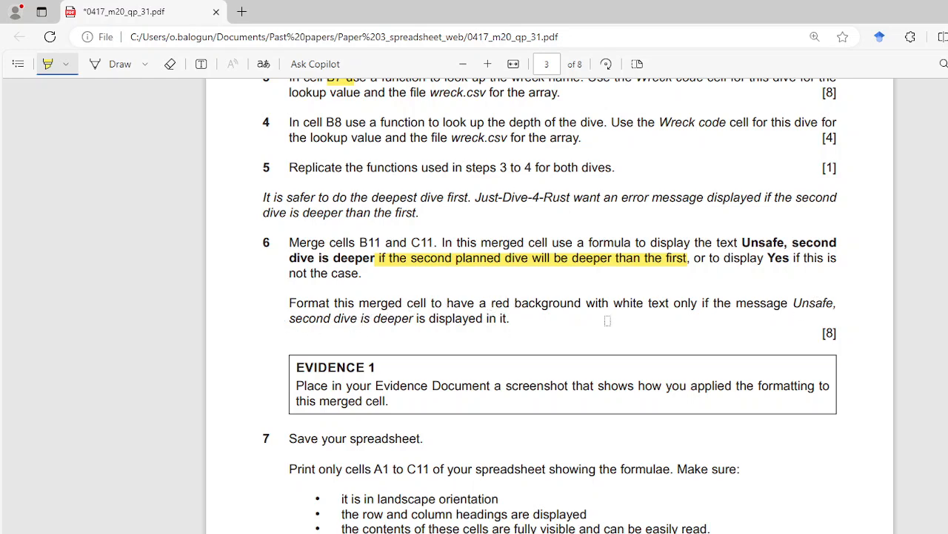
key(alt+Tab)
- Start an Equal To conditional formatting rule on merged cell B11 for the text "Unsafe, second dive is deeper"
click(279, 379)
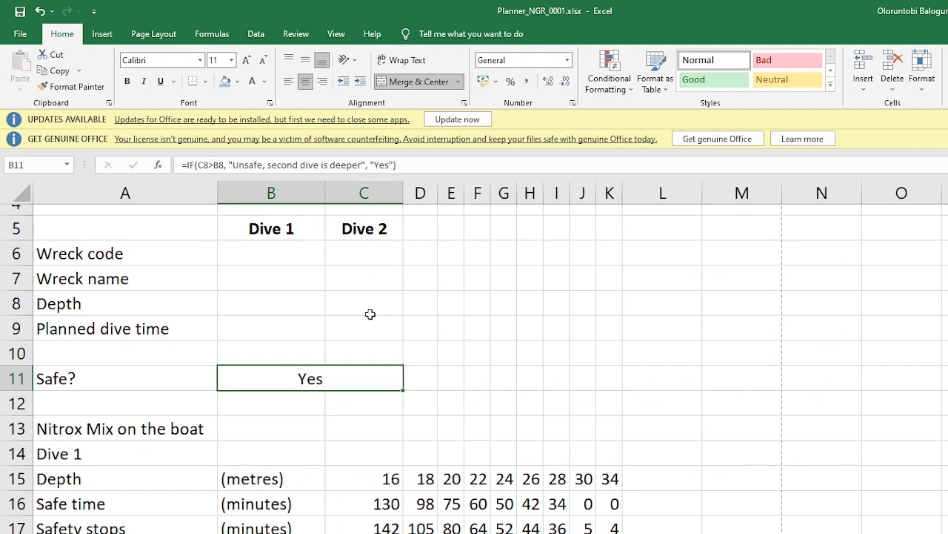
click(628, 87)
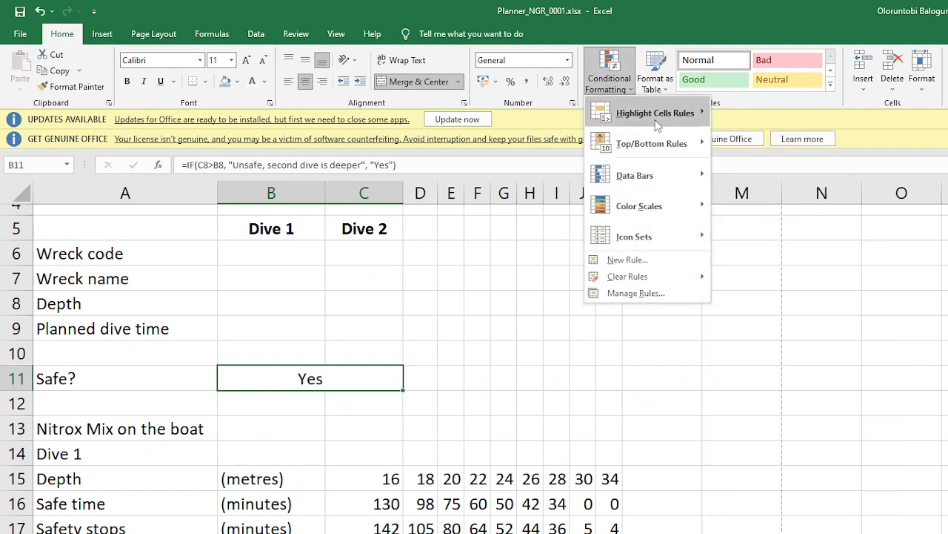
mouse_move(695, 123)
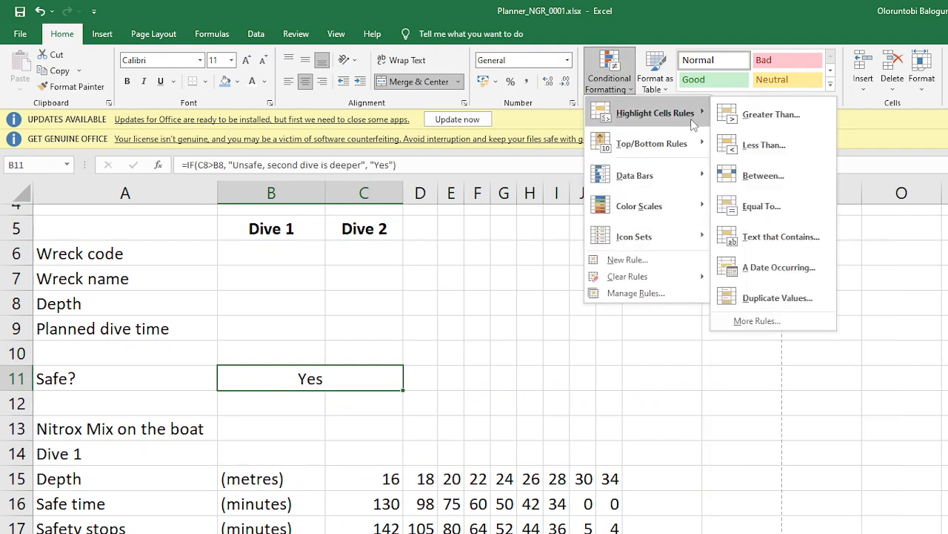
click(769, 211)
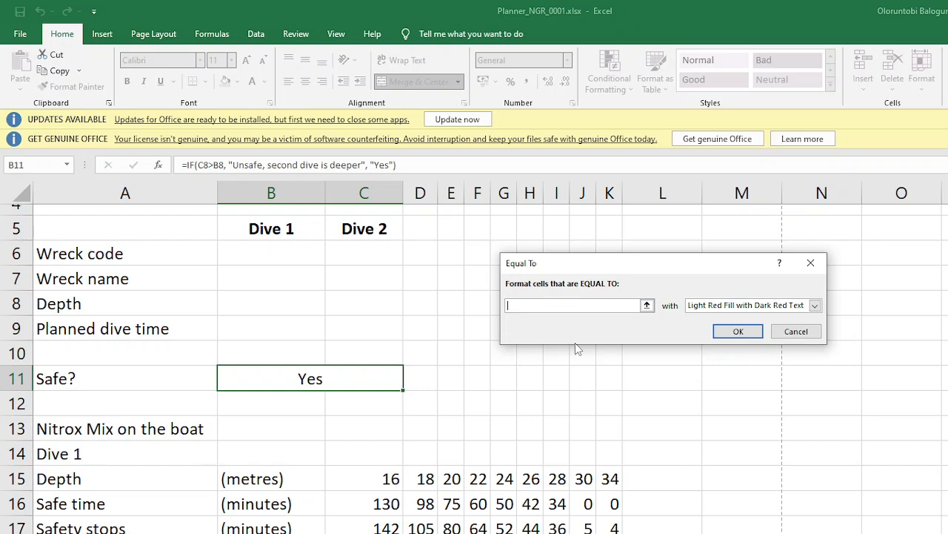
text(Unsafe, second dive is deeper)
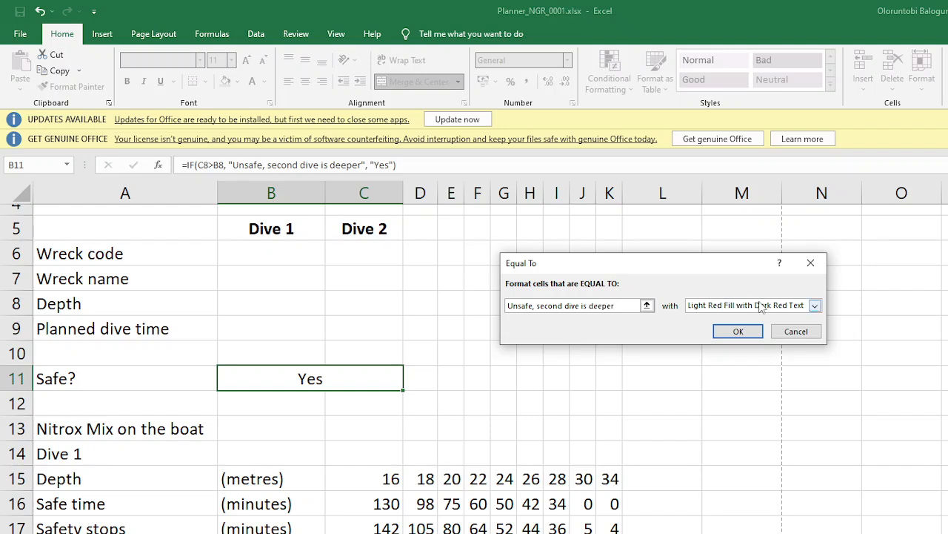
- Give the rule a custom format with white font and dark red fill, and apply it to the merged cell
click(815, 305)
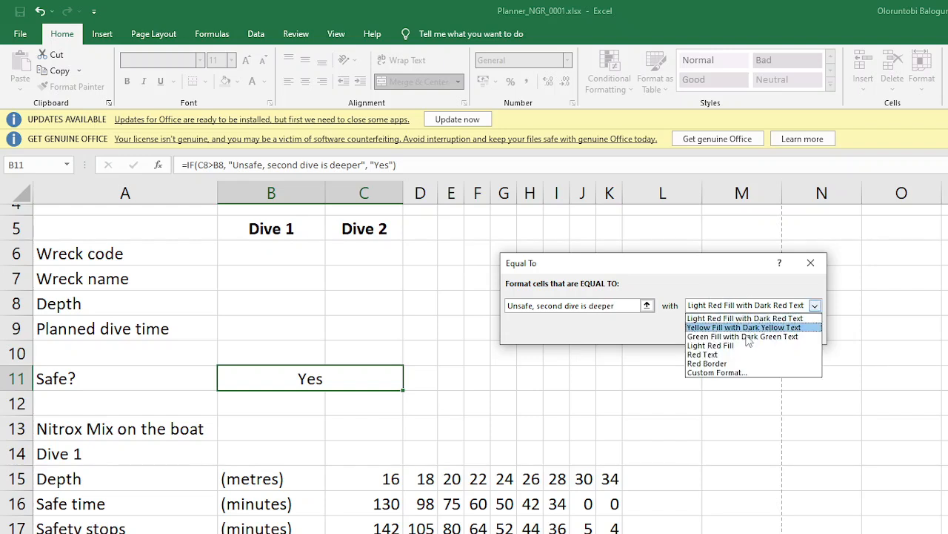
click(741, 372)
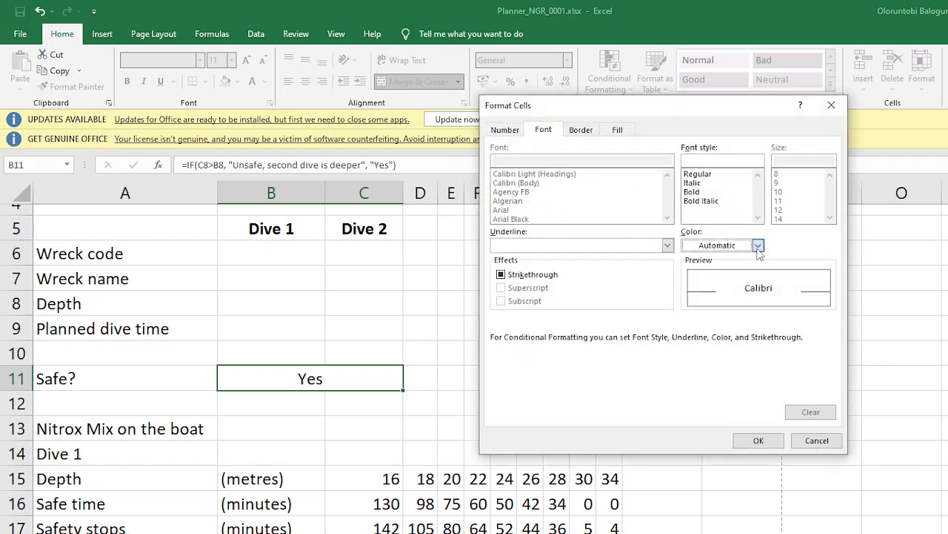
click(758, 245)
click(688, 292)
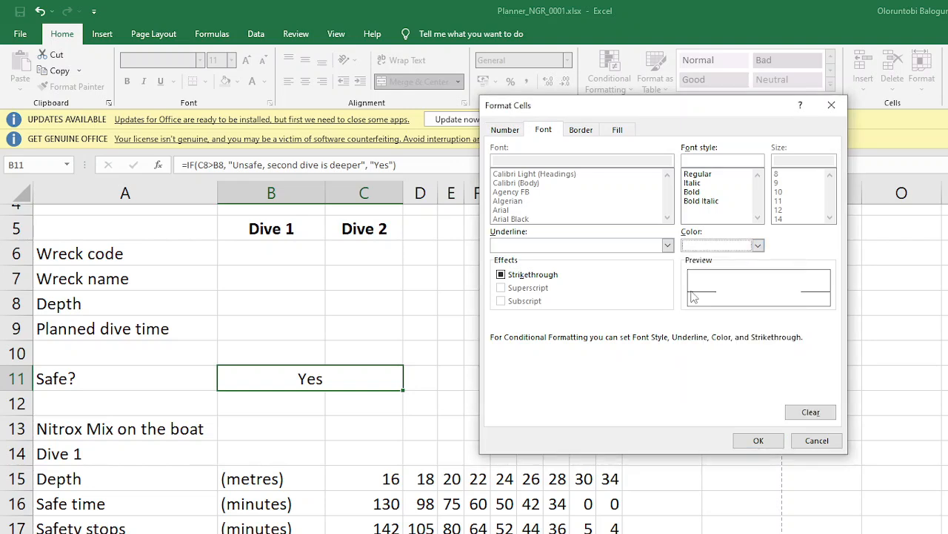
click(613, 133)
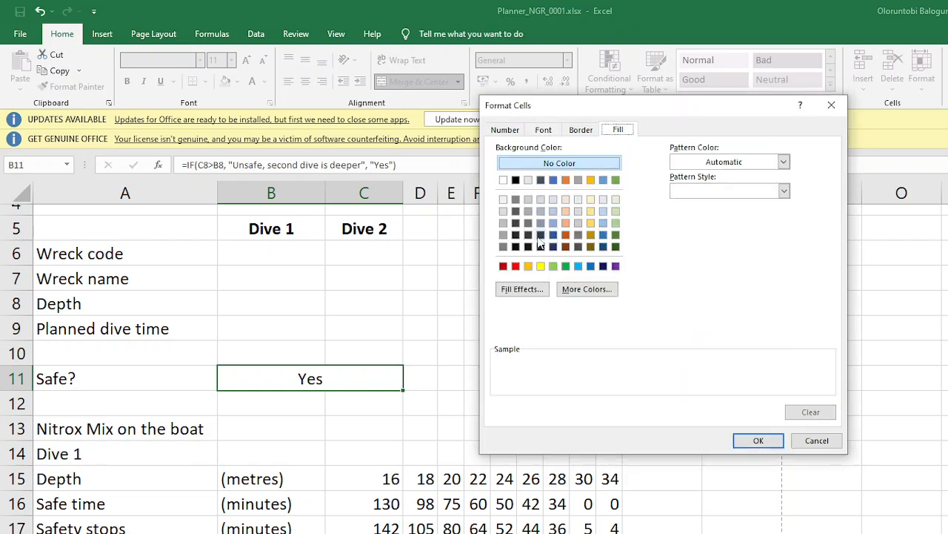
click(503, 267)
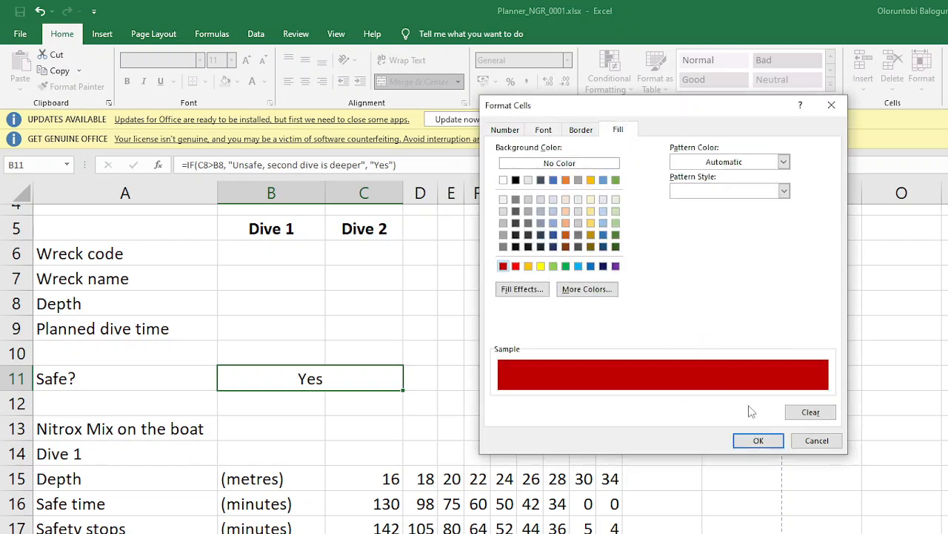
click(759, 440)
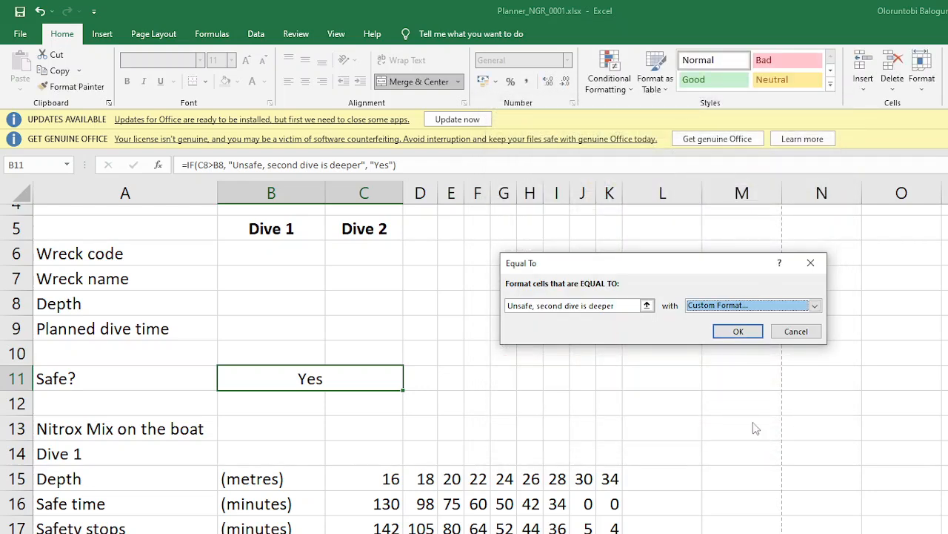
click(742, 332)
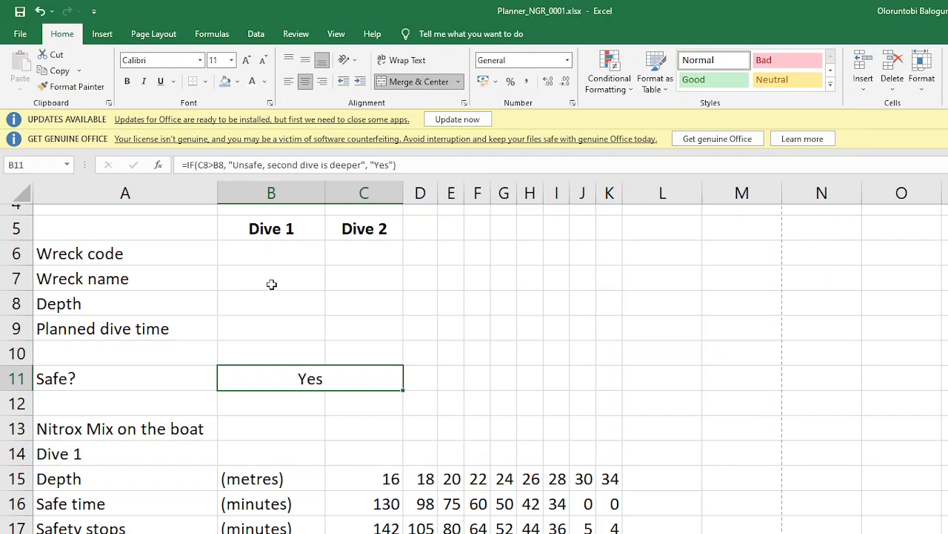
- Test the safety message with wreck code A in C6 for Dive 2 and B in B6 for Dive 1
click(273, 253)
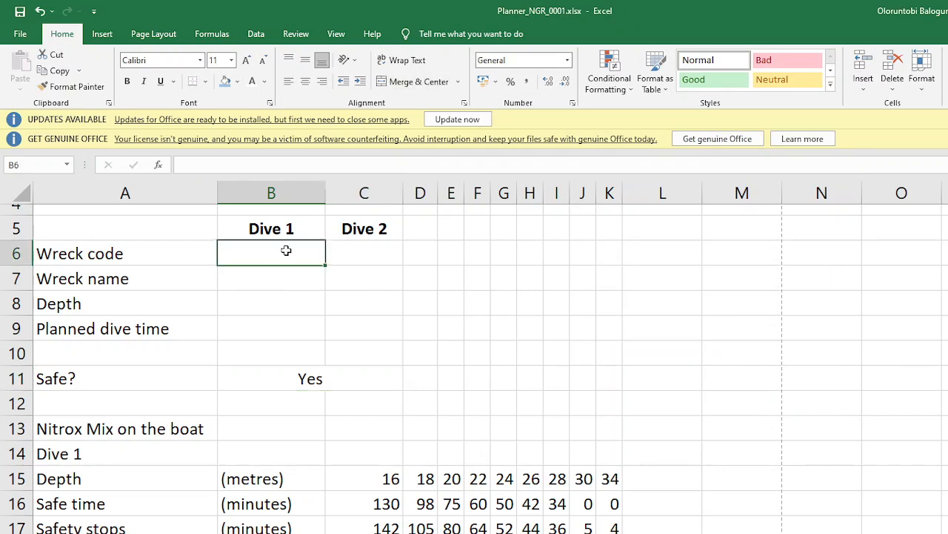
click(359, 252)
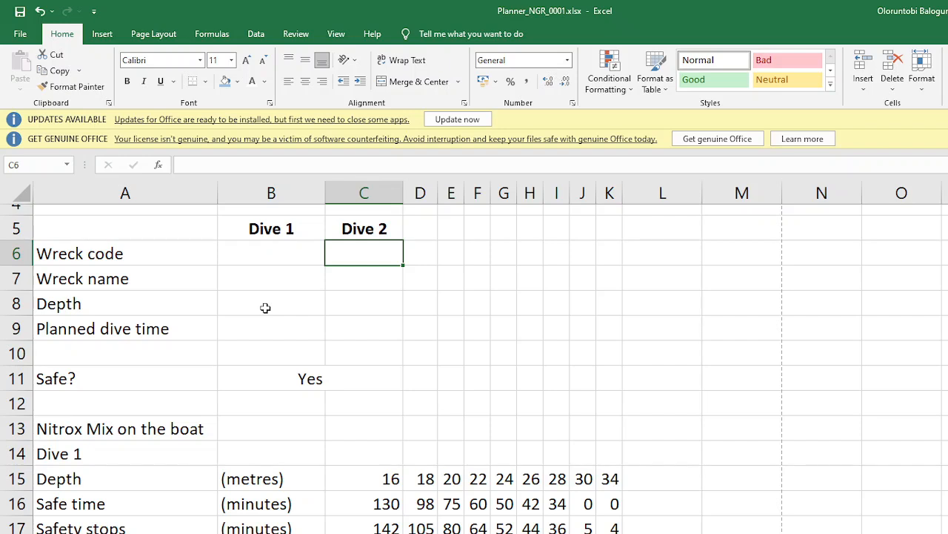
text(A)
key(Return)
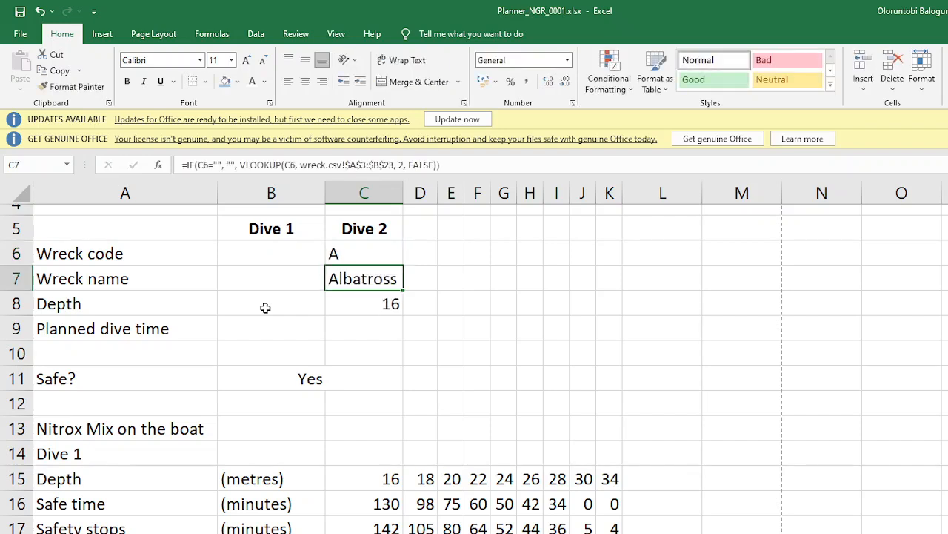
click(277, 255)
text(B)
key(Return)
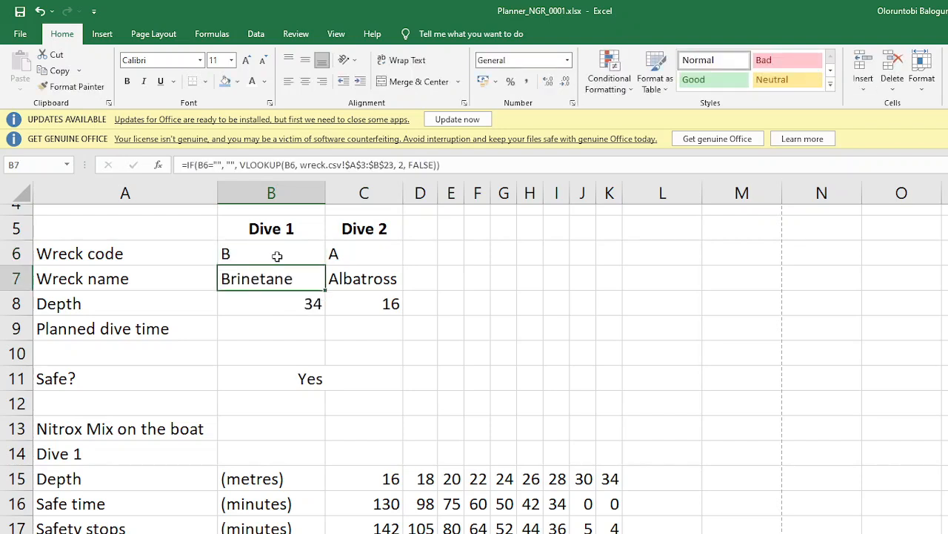
- Swap the test codes, entering B in C6 and A in B6, to make the second dive deeper
click(335, 254)
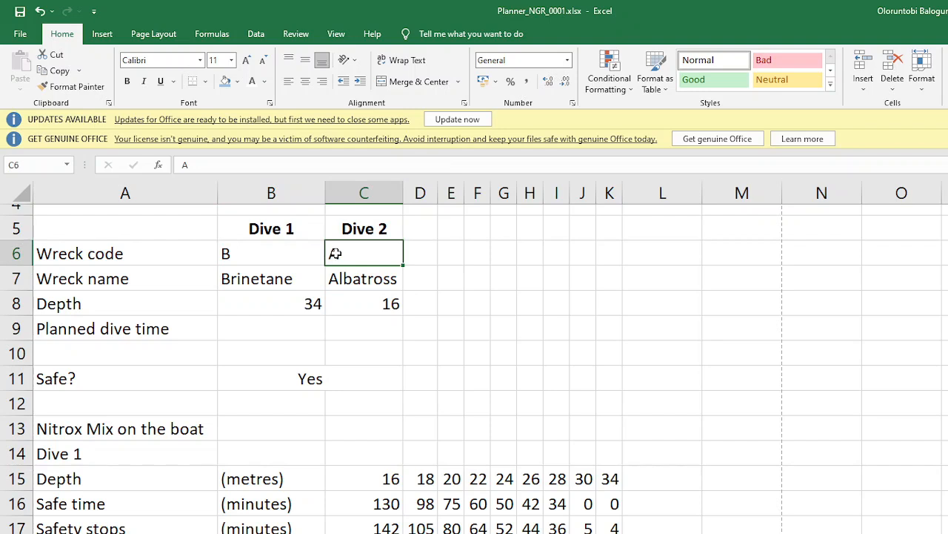
text(B)
key(Return)
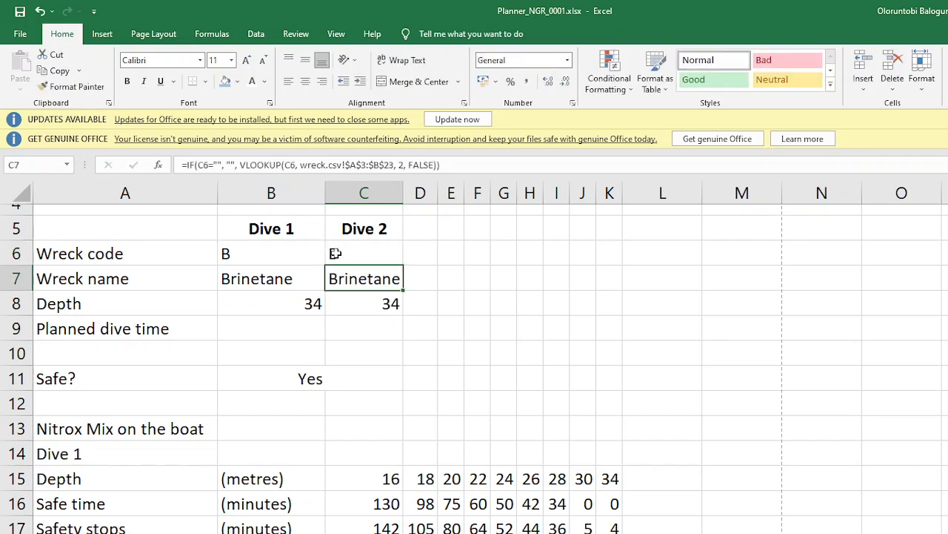
click(281, 258)
text(A)
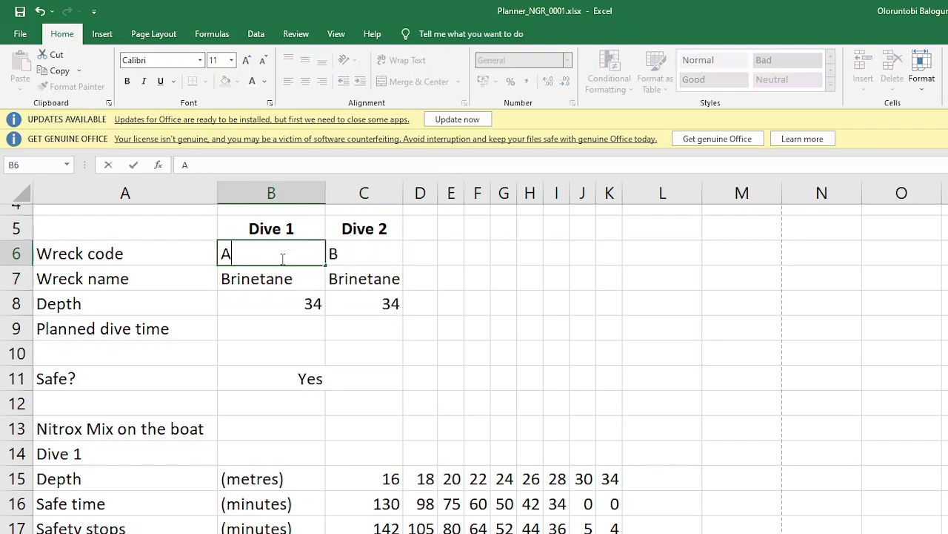
key(Return)
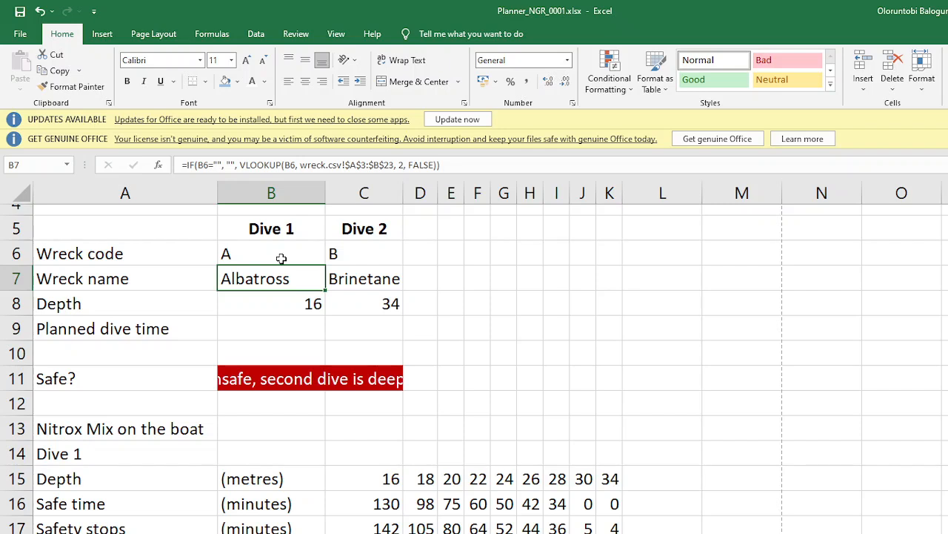
- Widen columns C and B to fit the full safety message, and clear the Dive 1 wreck code in B6
drag(403, 191, 448, 187)
drag(325, 189, 346, 186)
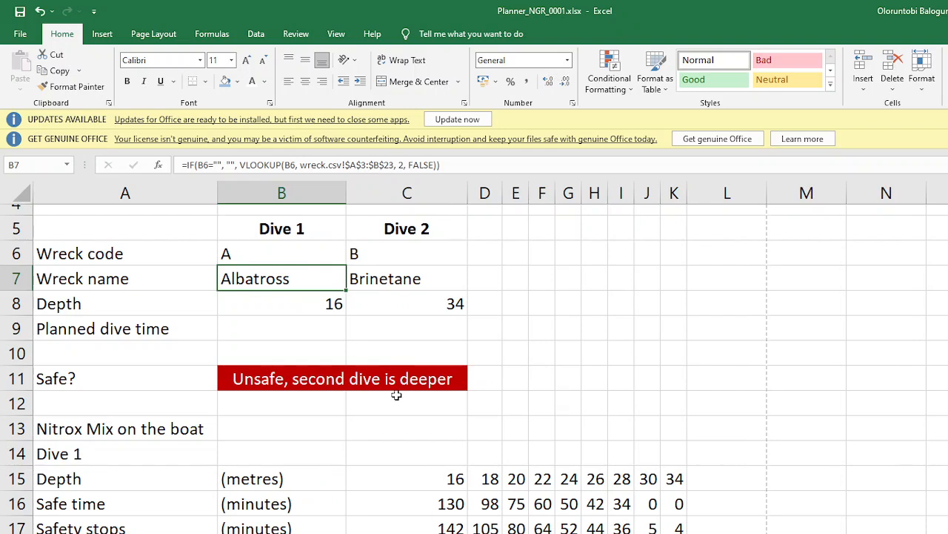
click(290, 252)
key(Delete)
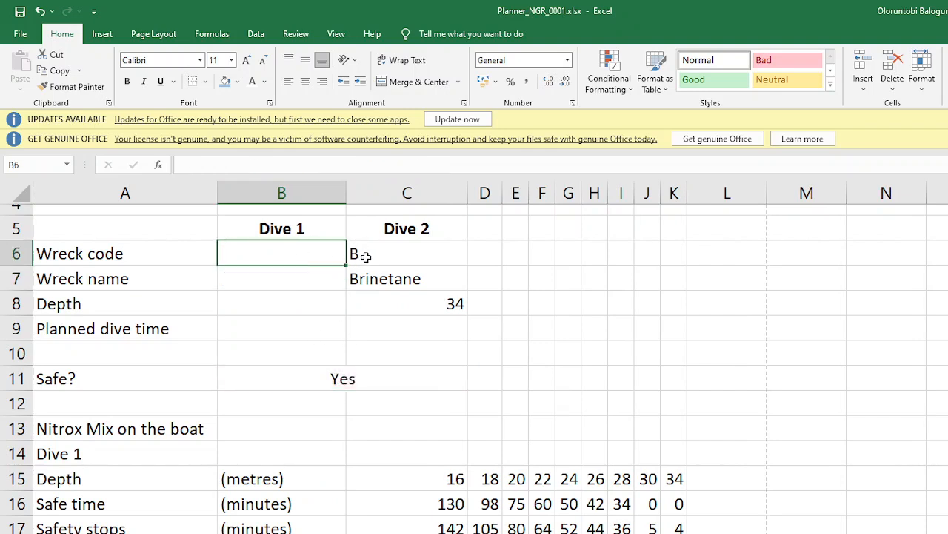
- Clear the Dive 2 wreck code in C6 and check the Evidence 1 instruction in the exam paper
click(364, 256)
key(Delete)
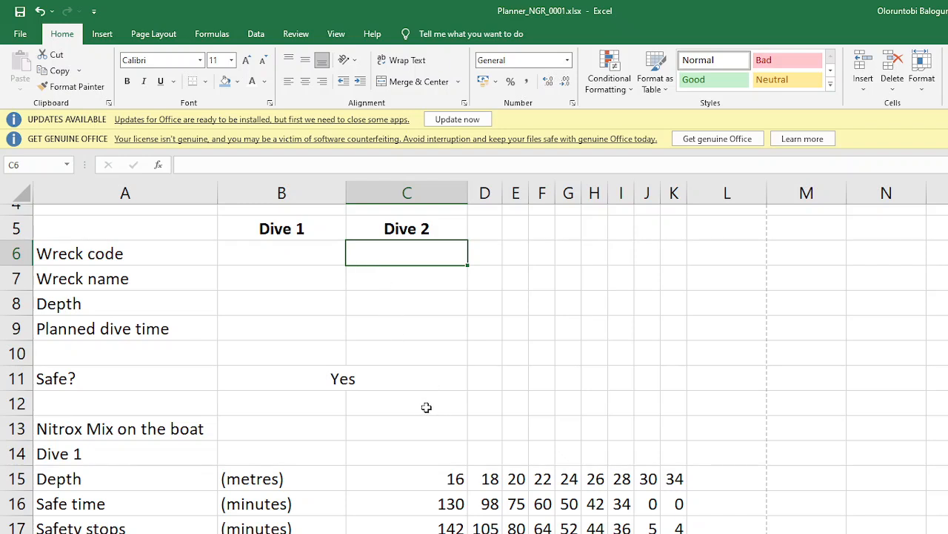
key(alt+Tab)
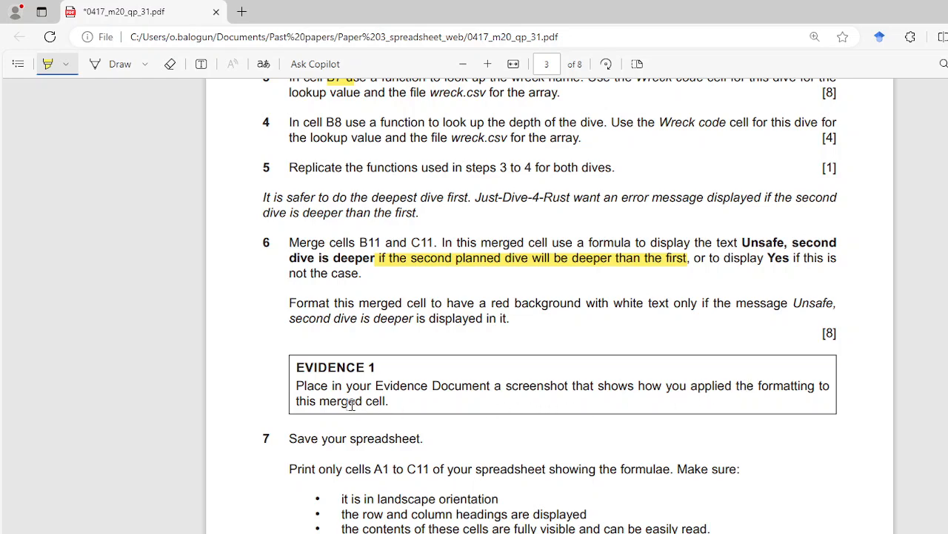
key(alt+Tab)
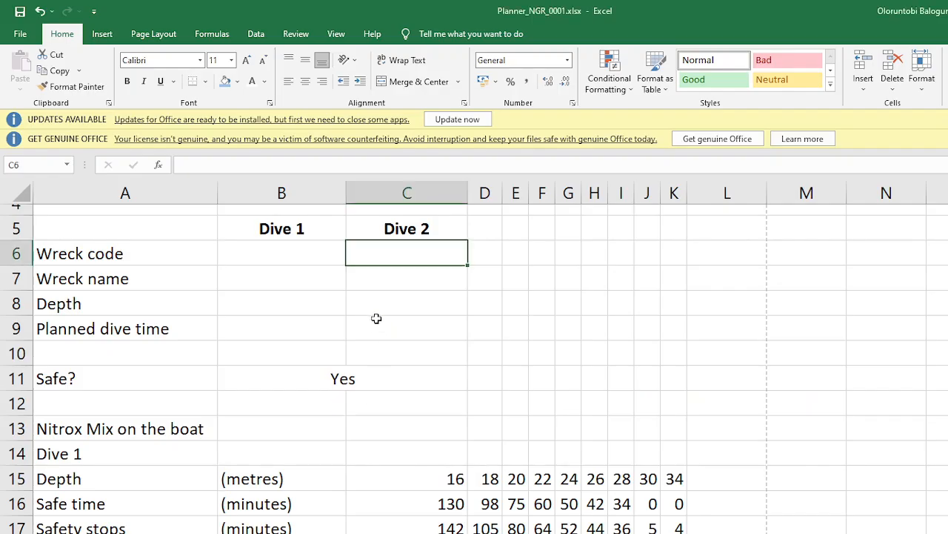
- Show the conditional formatting rules for merged cell B11:C11 and capture the rules manager dialog as a screenshot
click(346, 379)
click(630, 88)
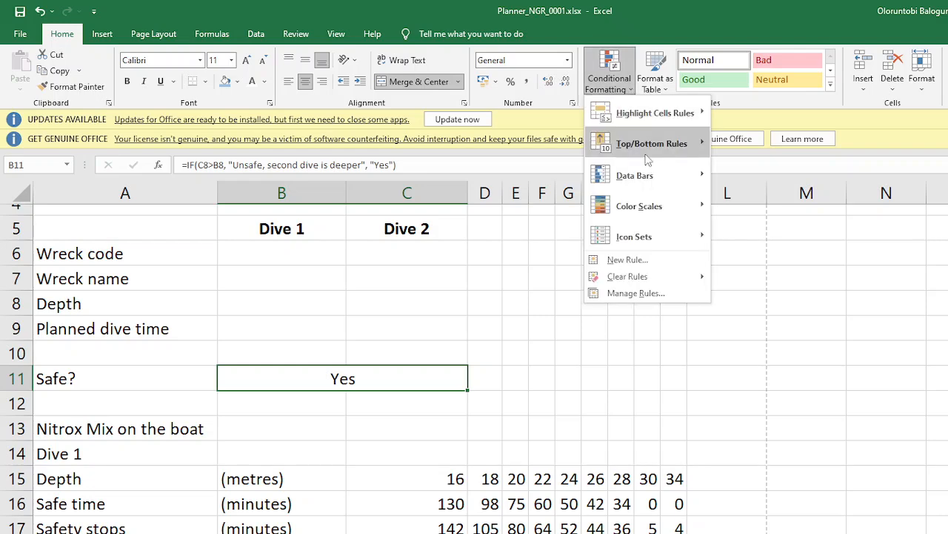
click(656, 294)
drag(696, 213, 749, 198)
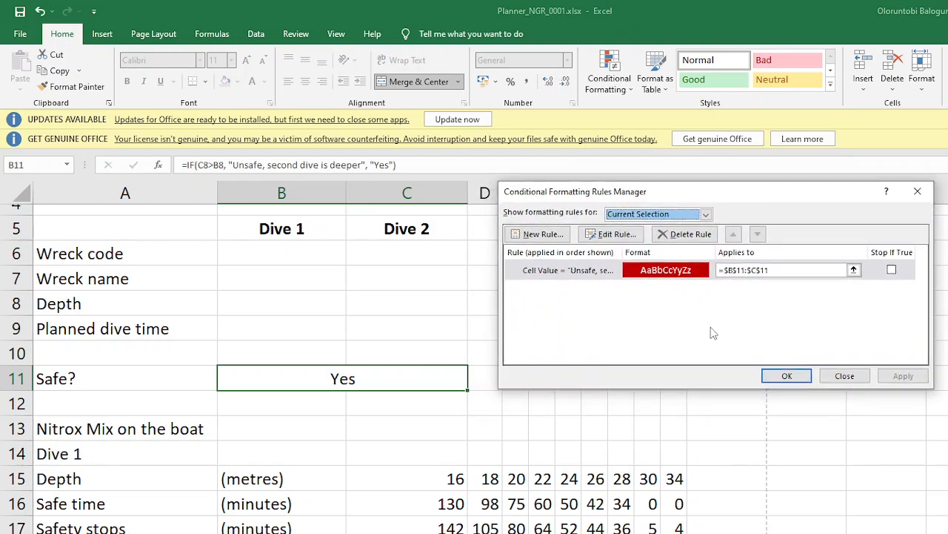
key(super+shift+s)
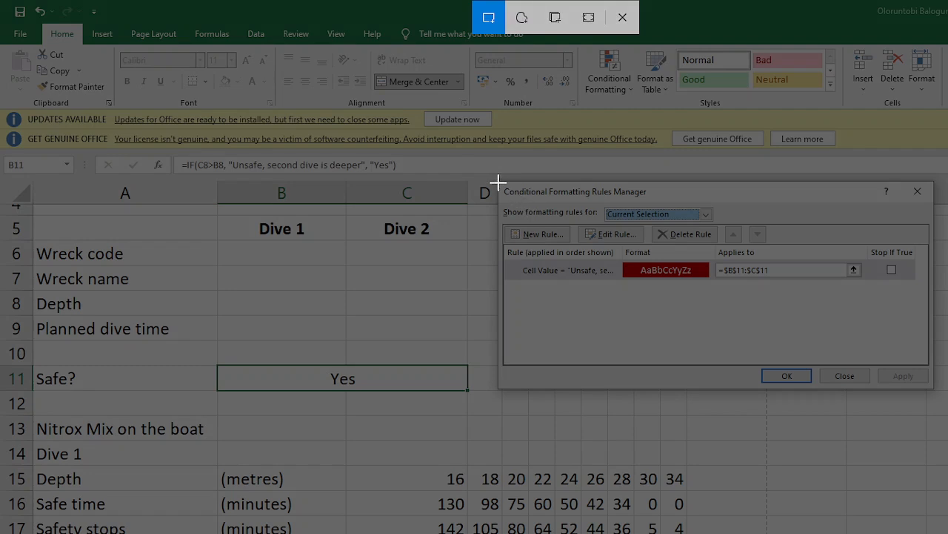
drag(499, 182, 938, 387)
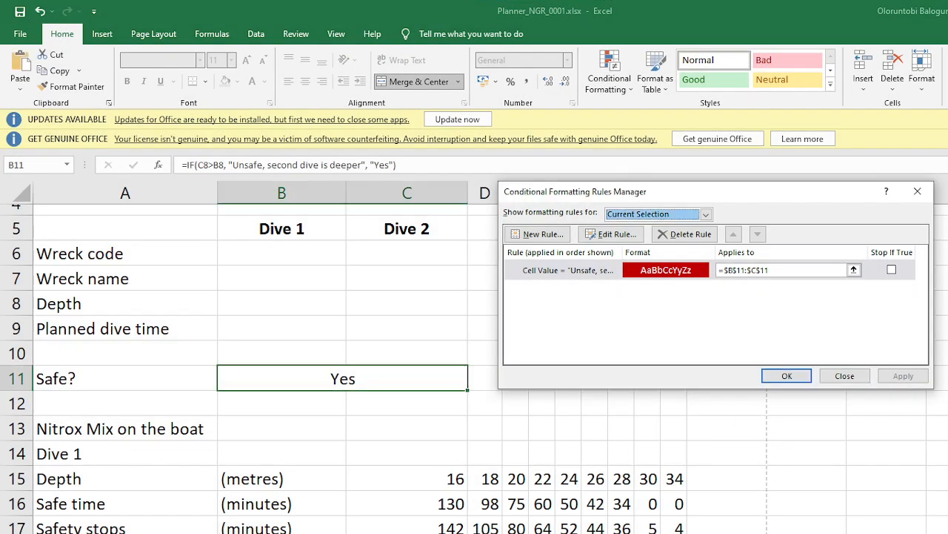
- Switch to Word and create a blank document for the evidence
key(alt+Tab)
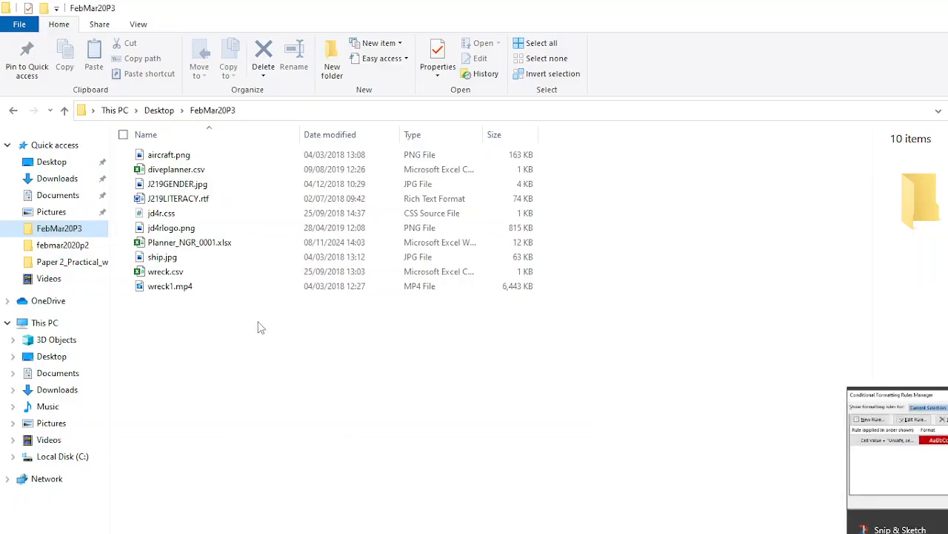
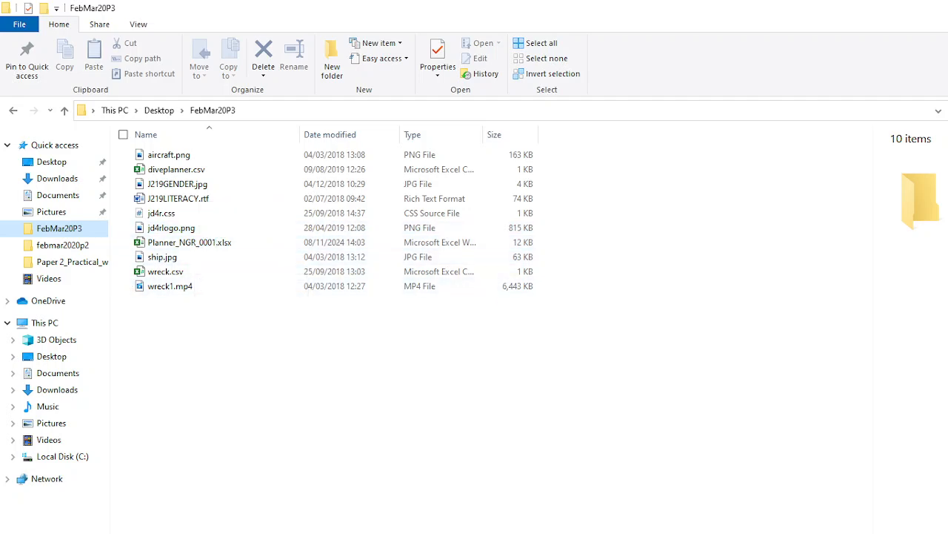
key(super)
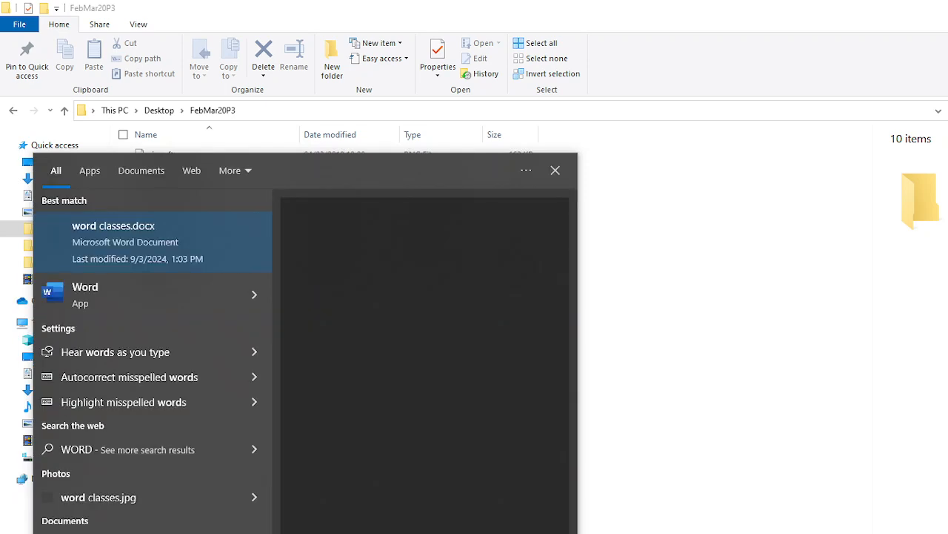
key(Down)
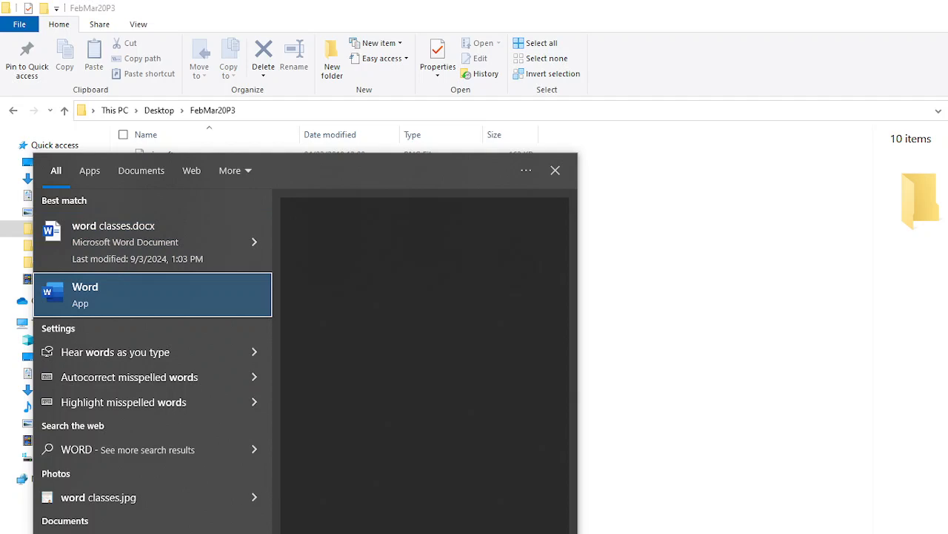
key(Return)
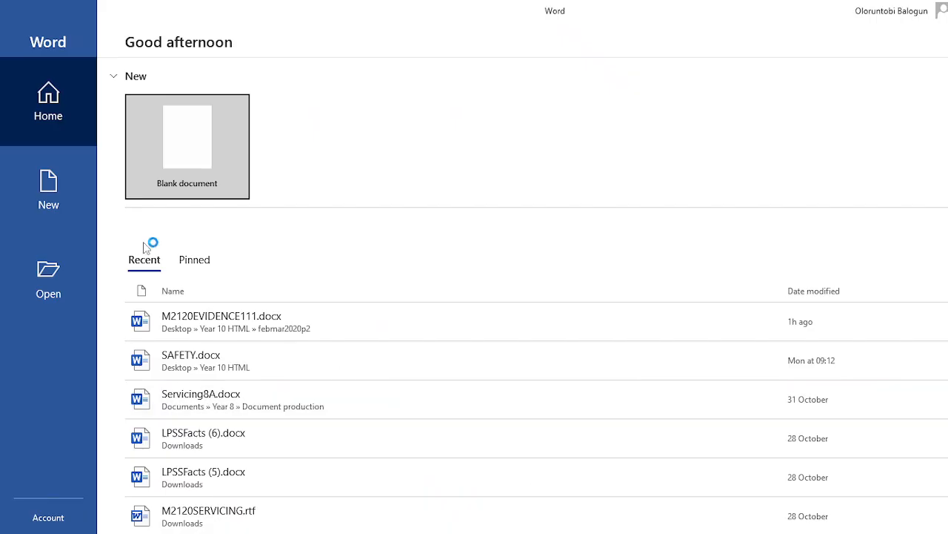
click(156, 180)
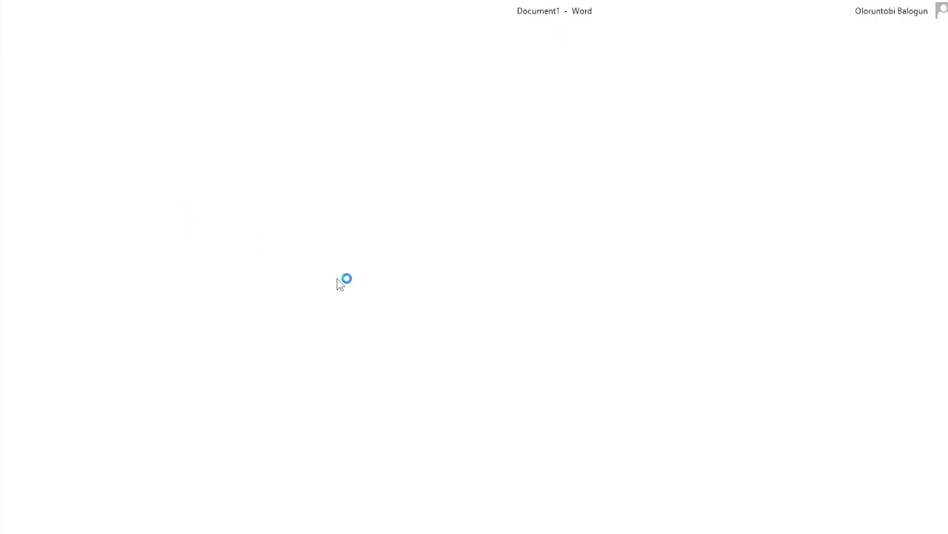
- Enter the heading "Evidence 1", paste the rules manager screenshot below it, and shrink the picture slightly
text(Evidence 1)
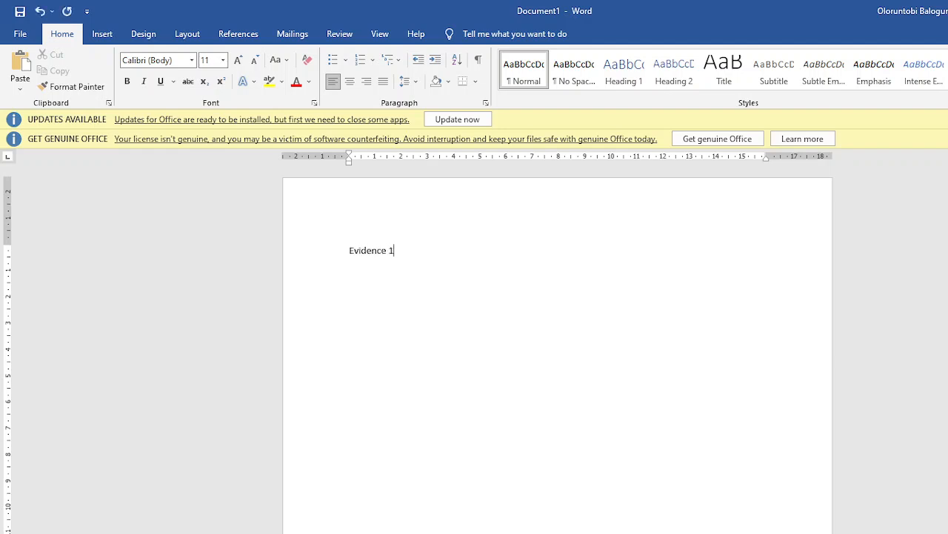
key(ctrl+v)
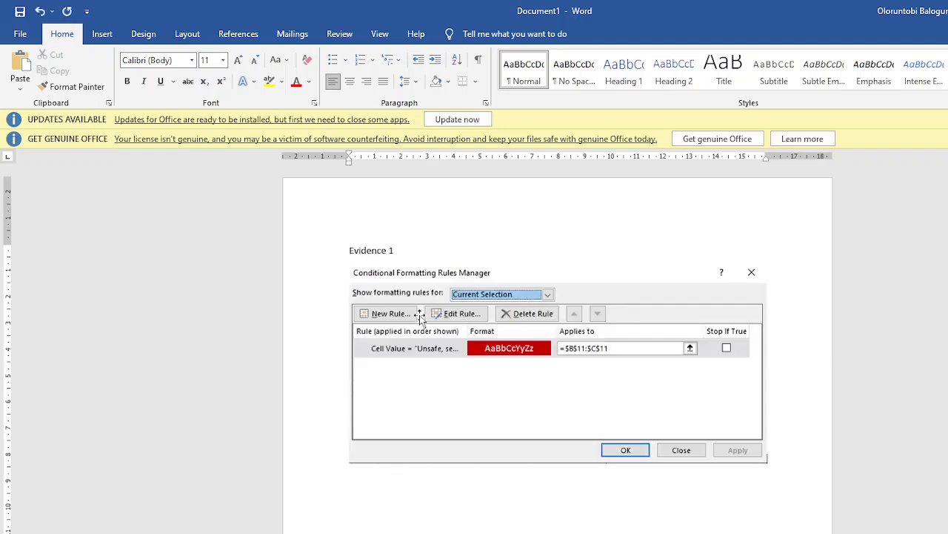
click(588, 392)
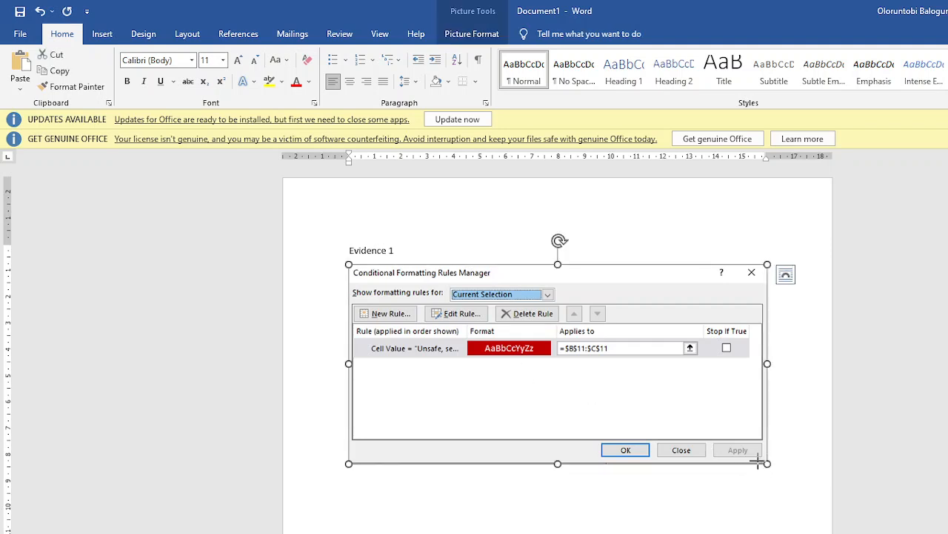
drag(766, 463, 752, 456)
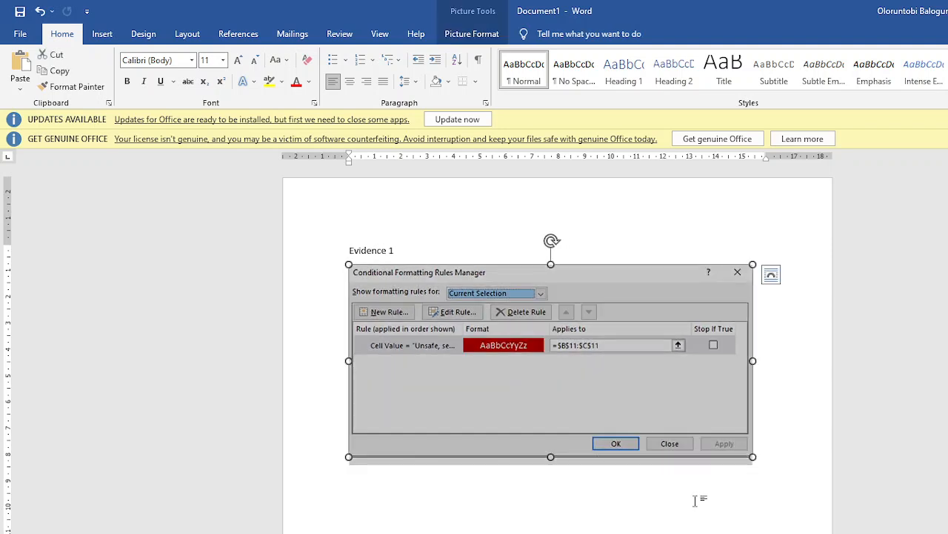
- Return to the planner workbook in Excel, close the conditional formatting rules manager, and save the workbook
key(alt+Tab)
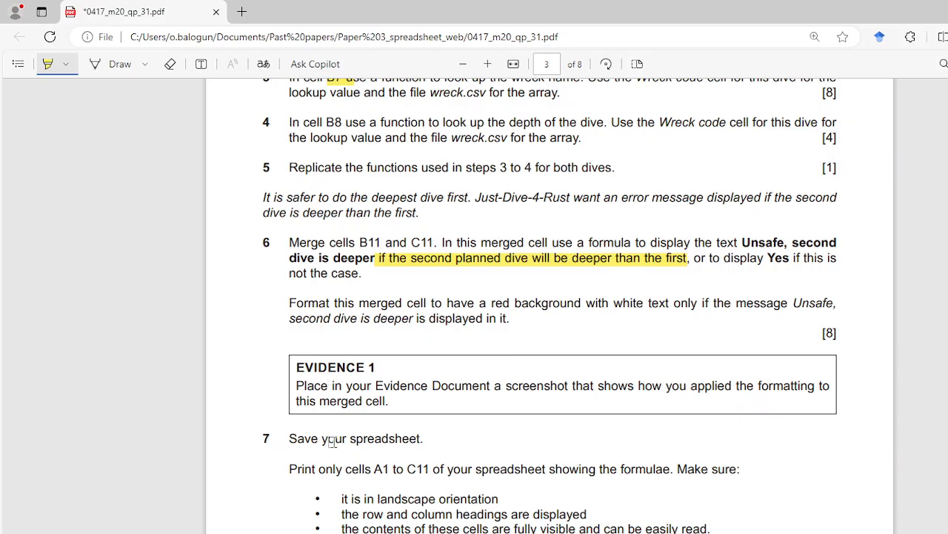
key(alt+Tab)
key(alt+Tab)
key(alt+Tab)
key(alt+Tab)
key(alt+Tab)
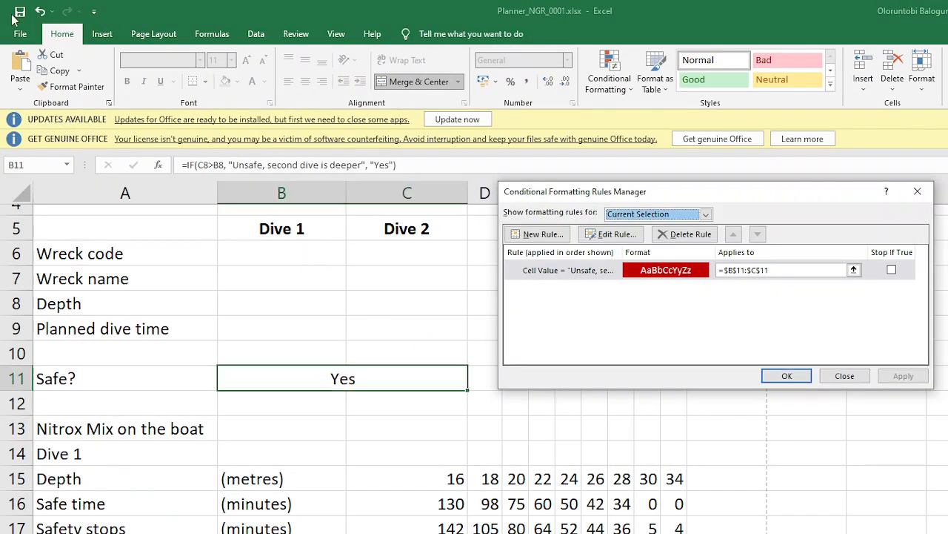
click(847, 375)
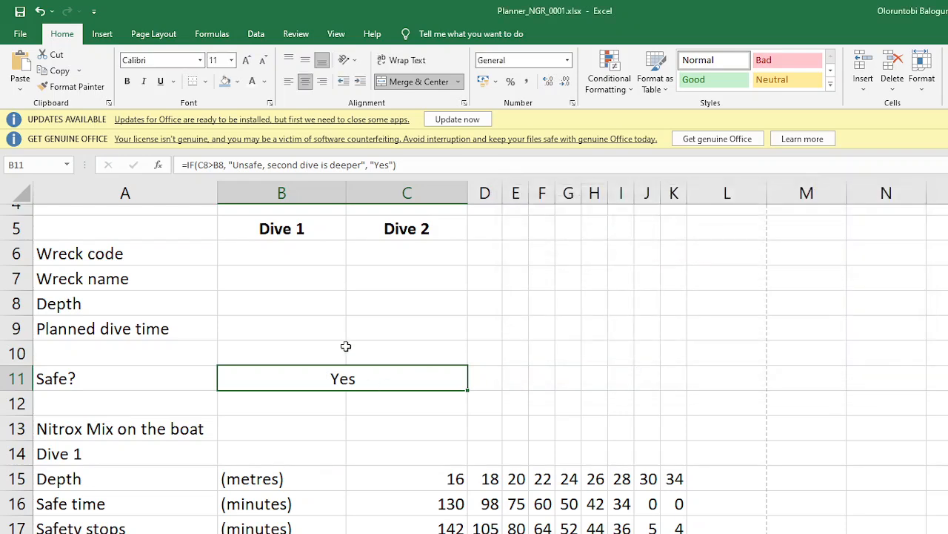
click(20, 11)
- Read task 7's print requirements and the Printout 1 box in the exam paper, and return to the planner workbook
key(alt+Tab)
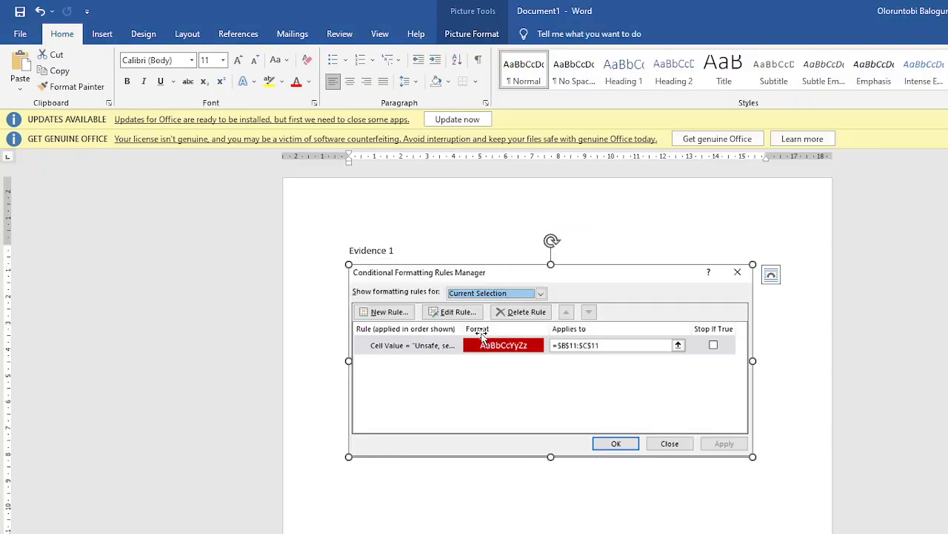
key(alt+Tab)
key(alt+Tab)
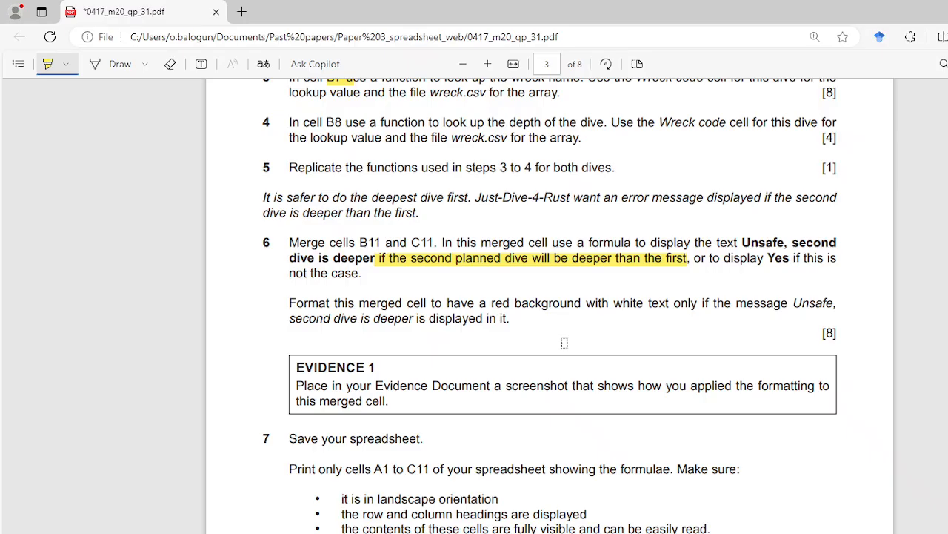
scroll(410, 455, down, 3)
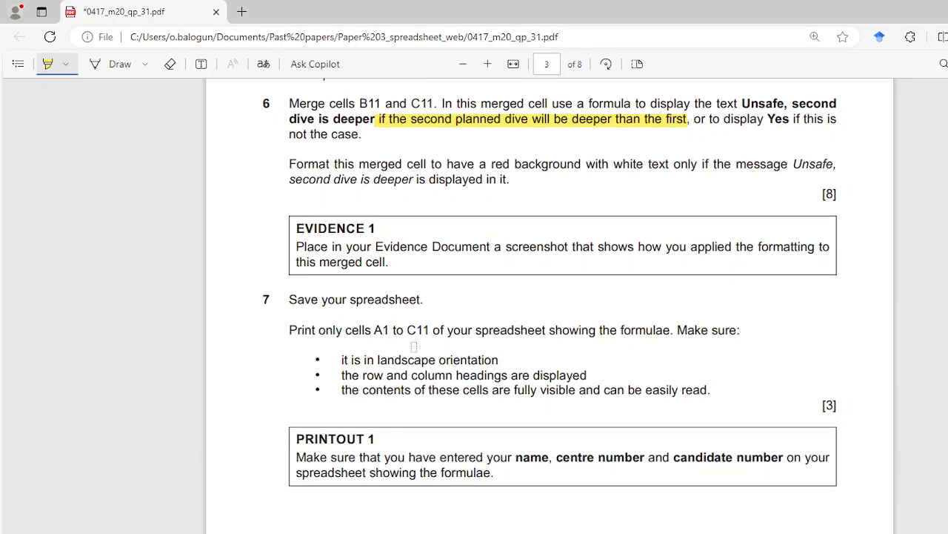
scroll(388, 338, down, 1)
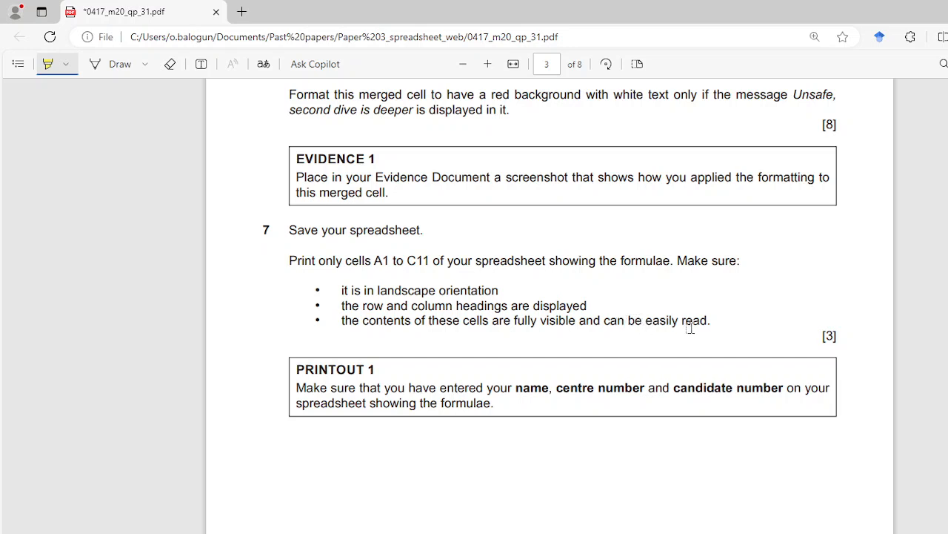
key(alt+Tab)
key(alt+Tab)
key(Tab)
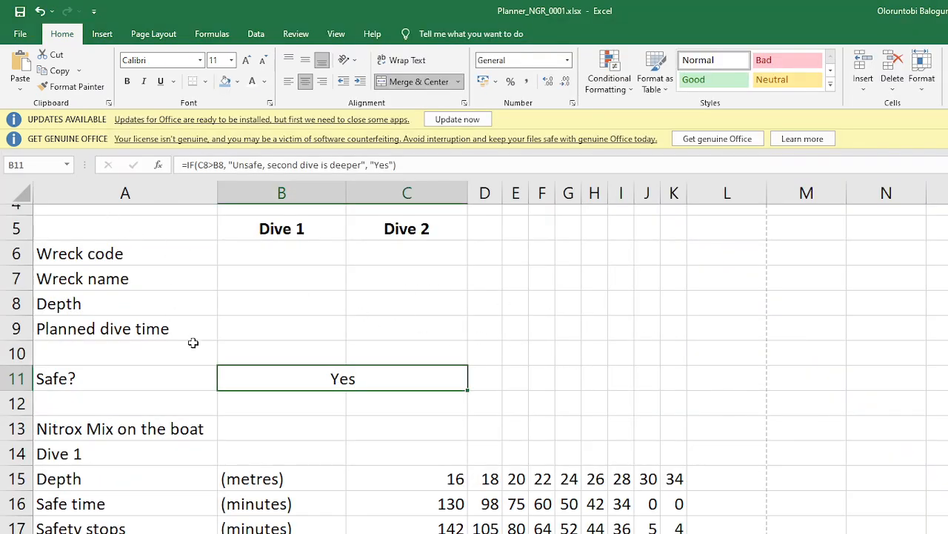
- Set the planner sheet's print orientation to landscape and return to the worksheet
scroll(193, 342, up, 1)
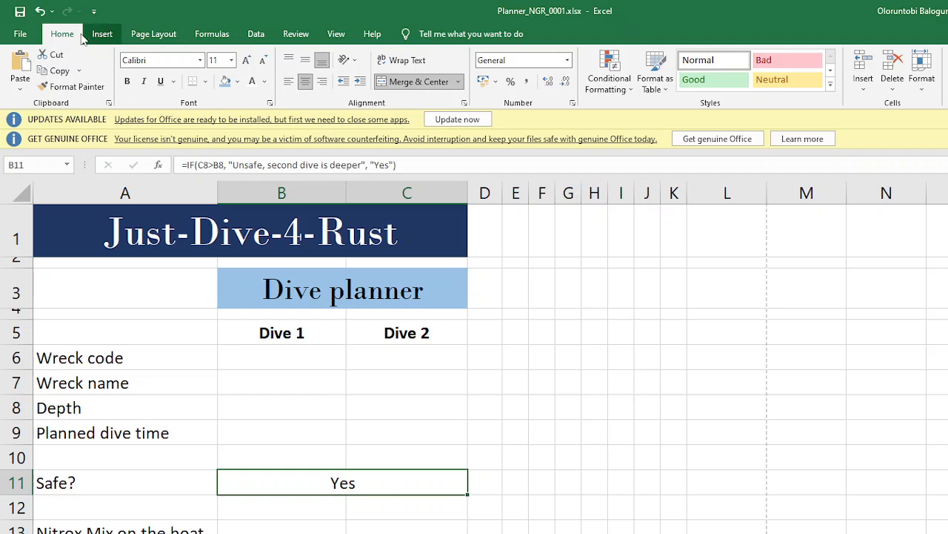
click(19, 35)
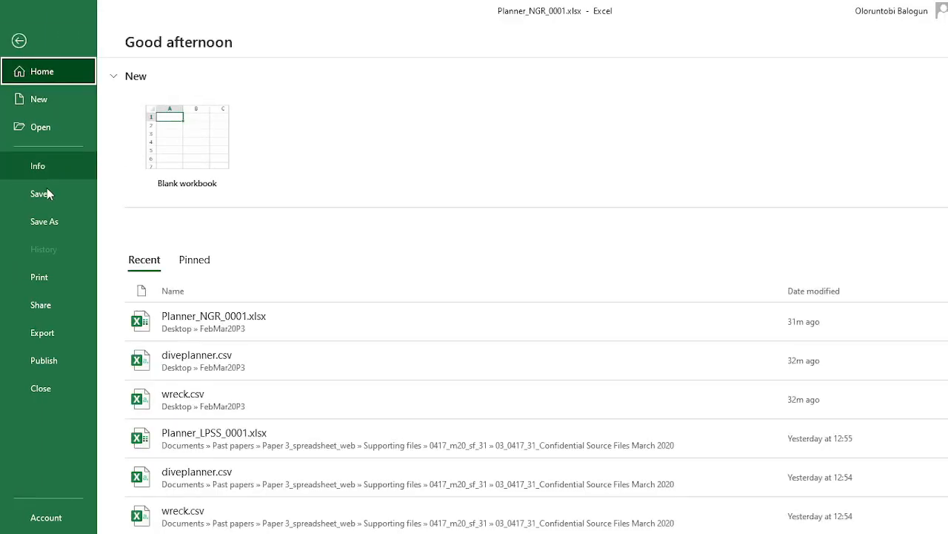
click(41, 282)
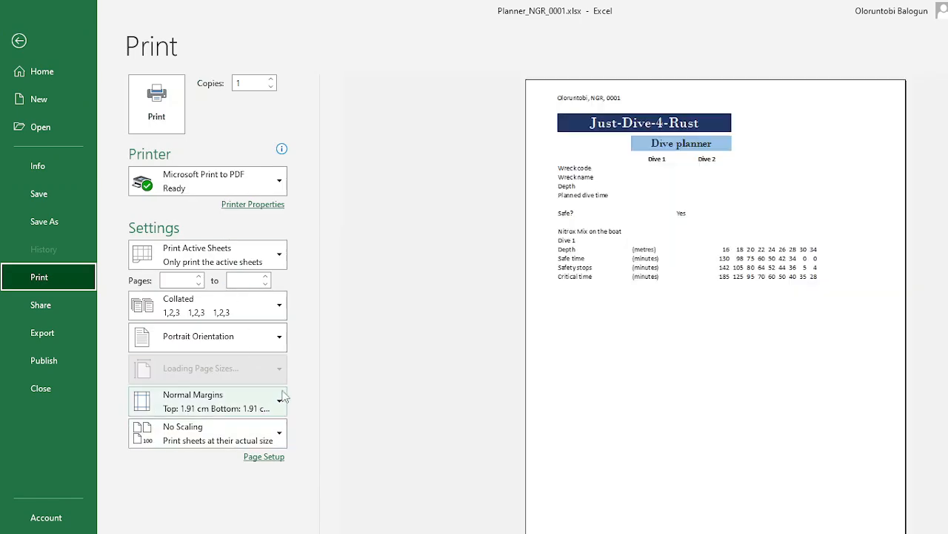
click(271, 343)
click(246, 400)
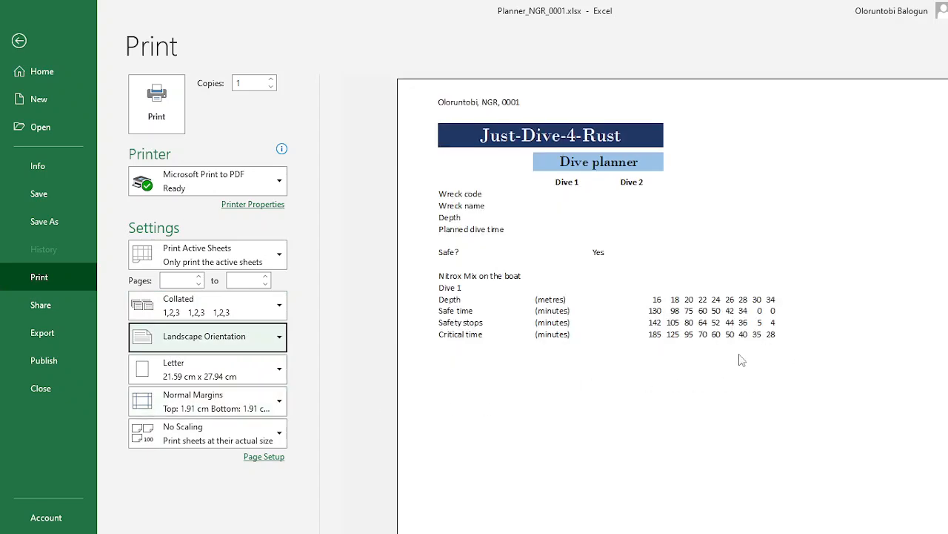
click(20, 42)
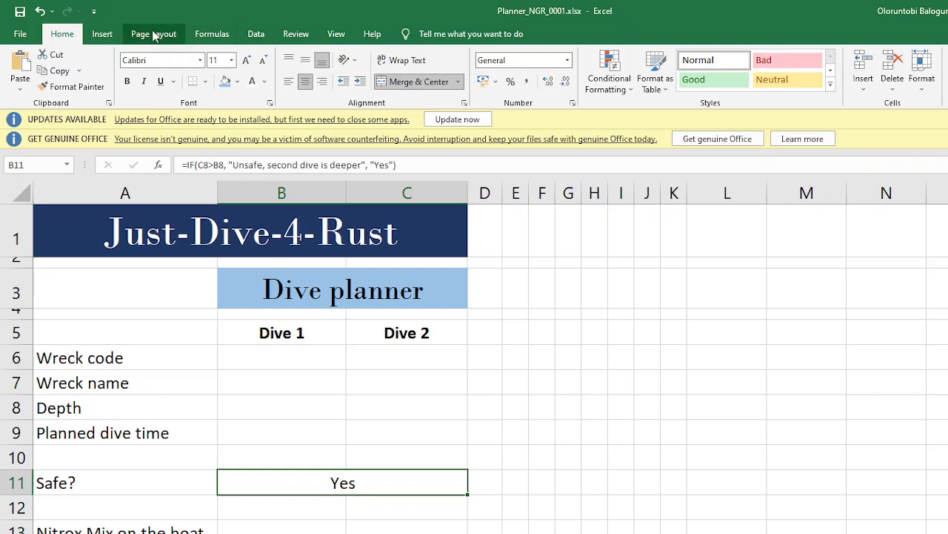
- Display the formulas instead of their results in the planner worksheet and look over the sheet
click(213, 35)
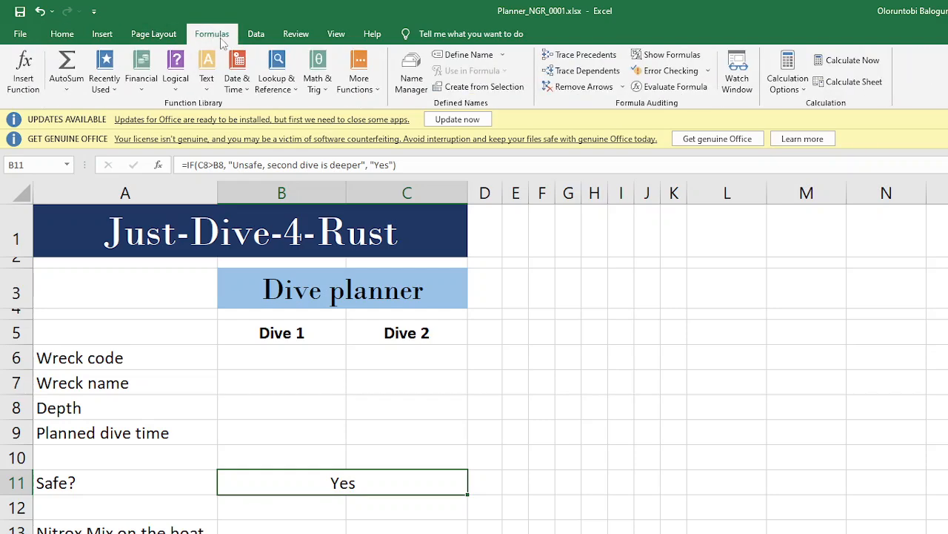
click(671, 57)
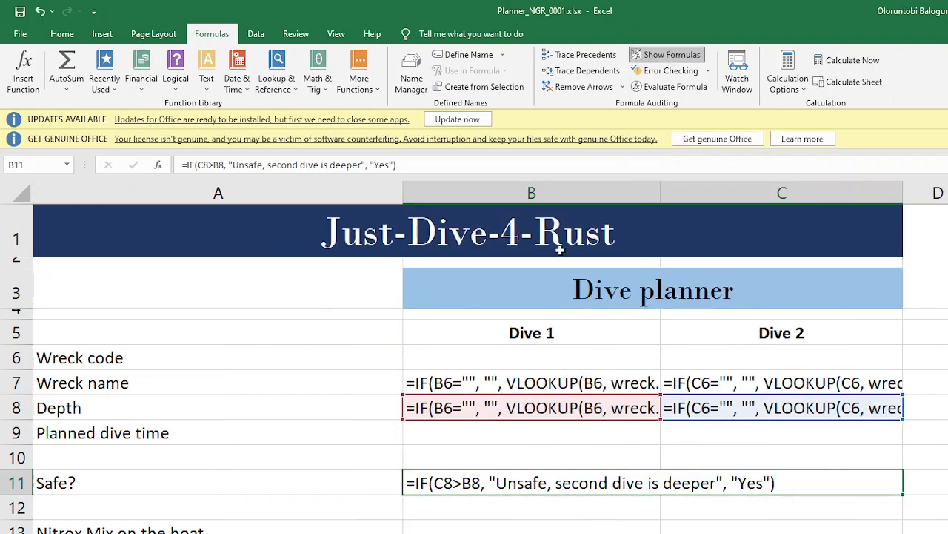
scroll(523, 346, down, 5)
scroll(523, 346, up, 5)
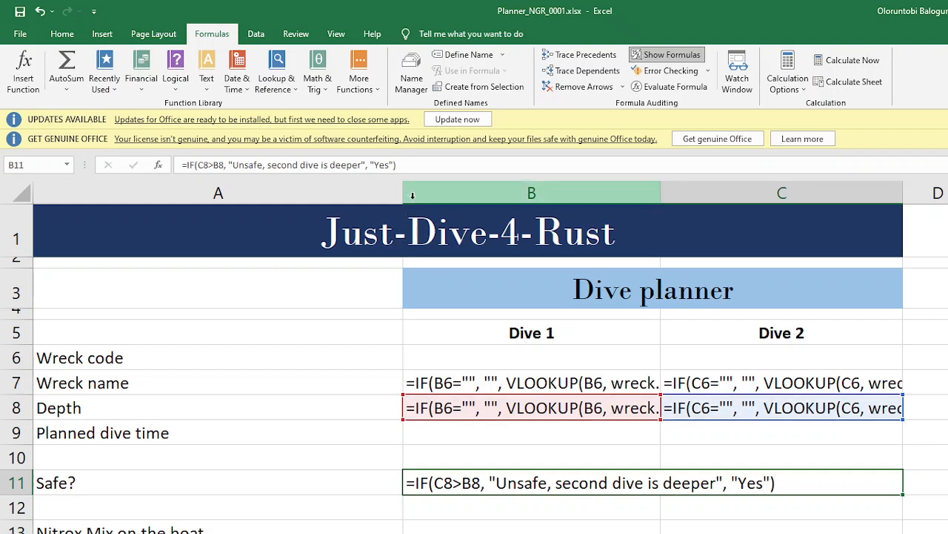
- AutoFit the widths of all planner sheet columns so the formulas are fully visible, and deselect the sheet
drag(399, 194, 399, 193)
drag(325, 198, 222, 196)
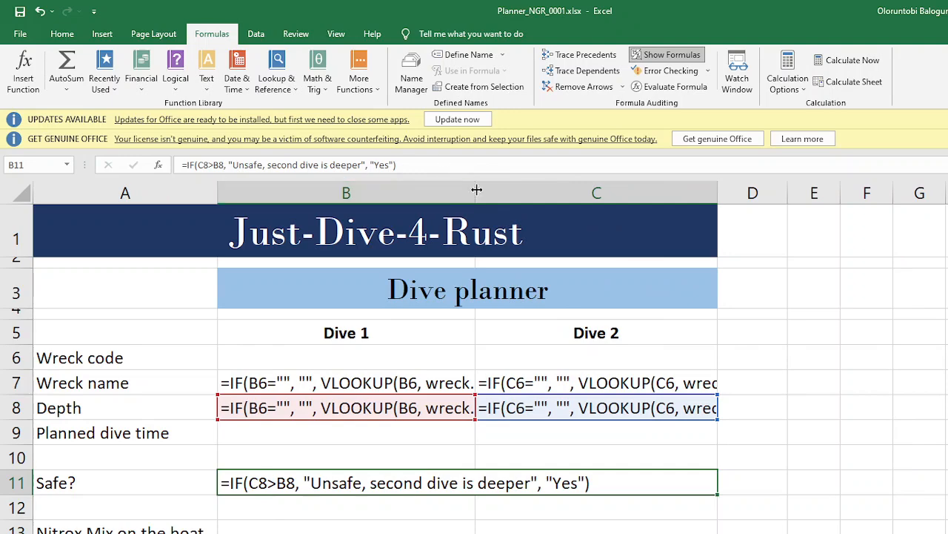
key(ctrl+a)
key(ctrl+a)
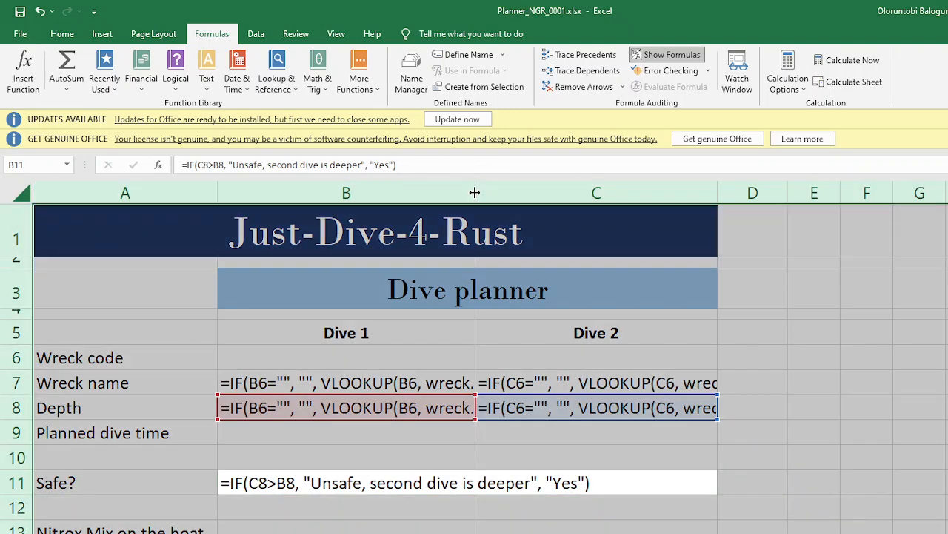
double_click(476, 191)
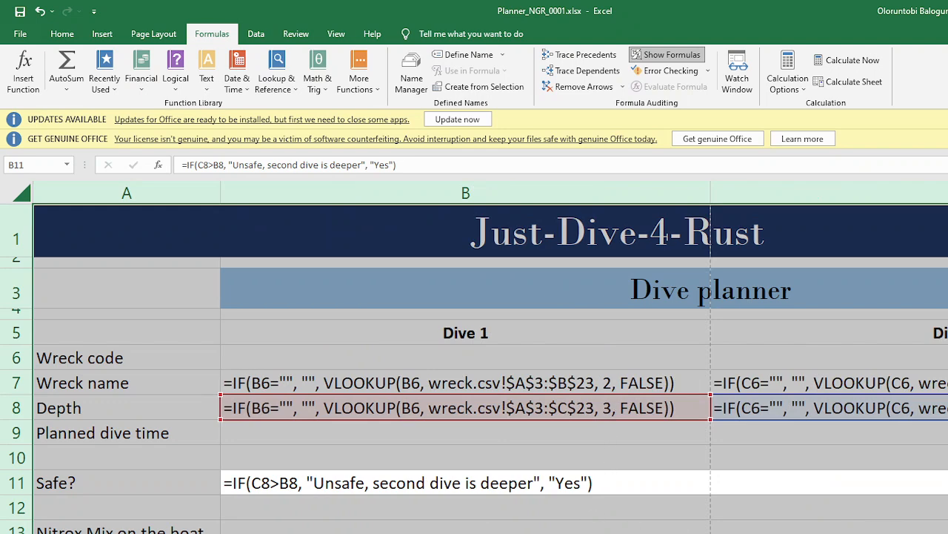
scroll(475, 356, down, 4)
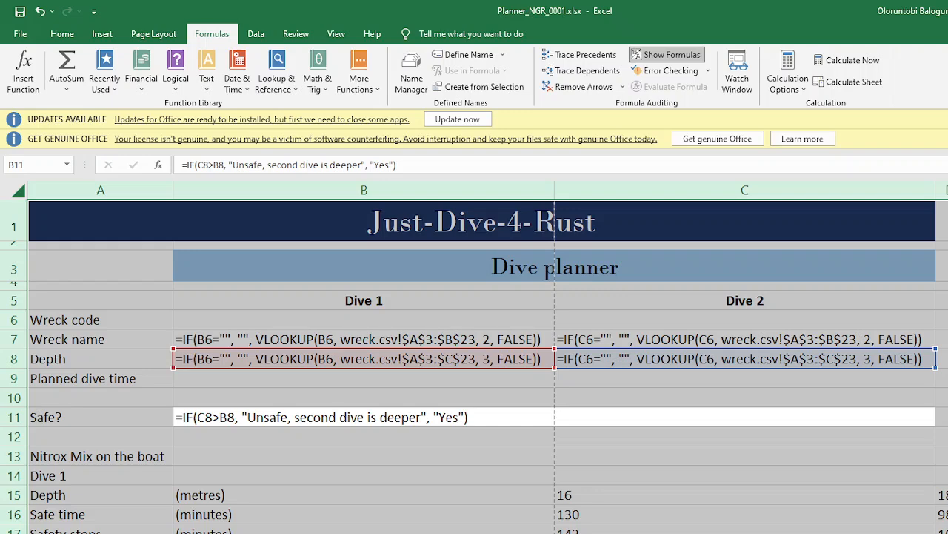
click(466, 473)
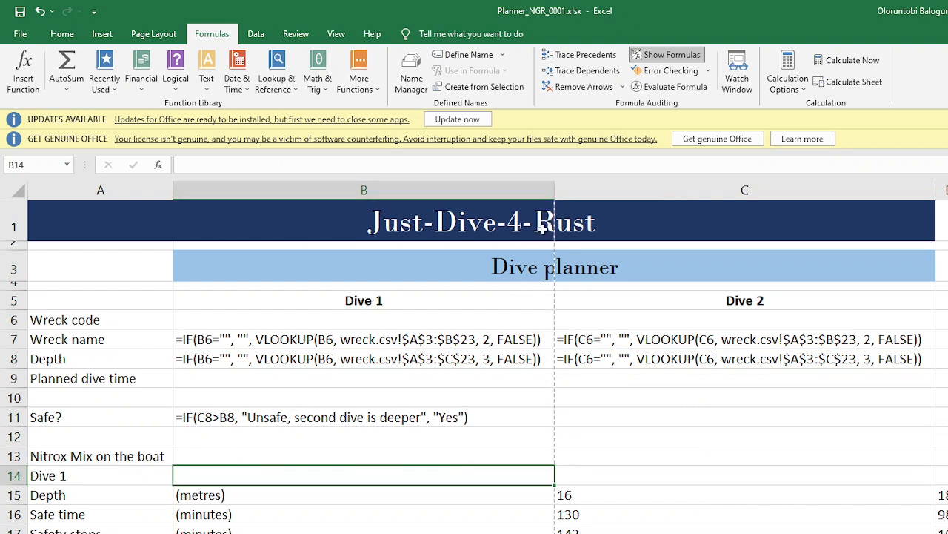
- In Page Break Preview, set the first page break after column C and end the print area at row 11
scroll(537, 221, down, 3)
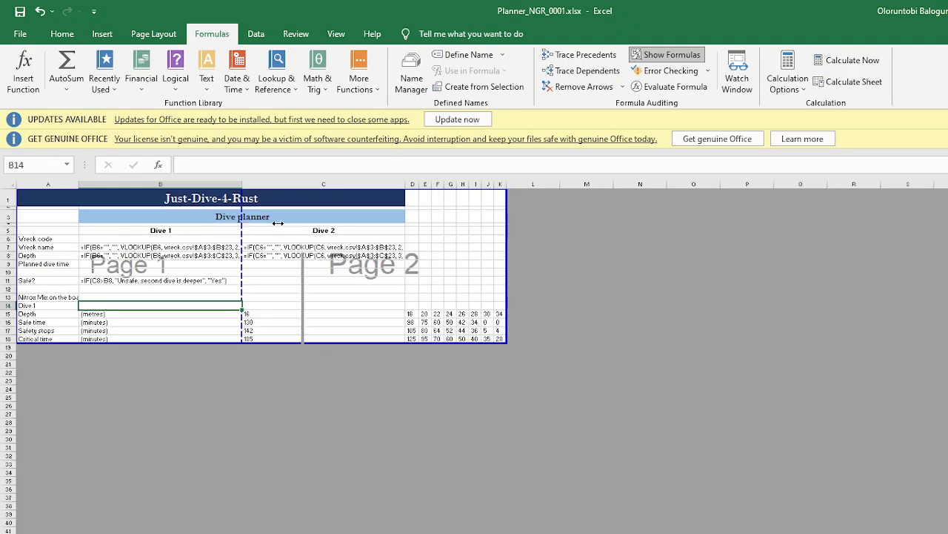
drag(324, 223, 397, 226)
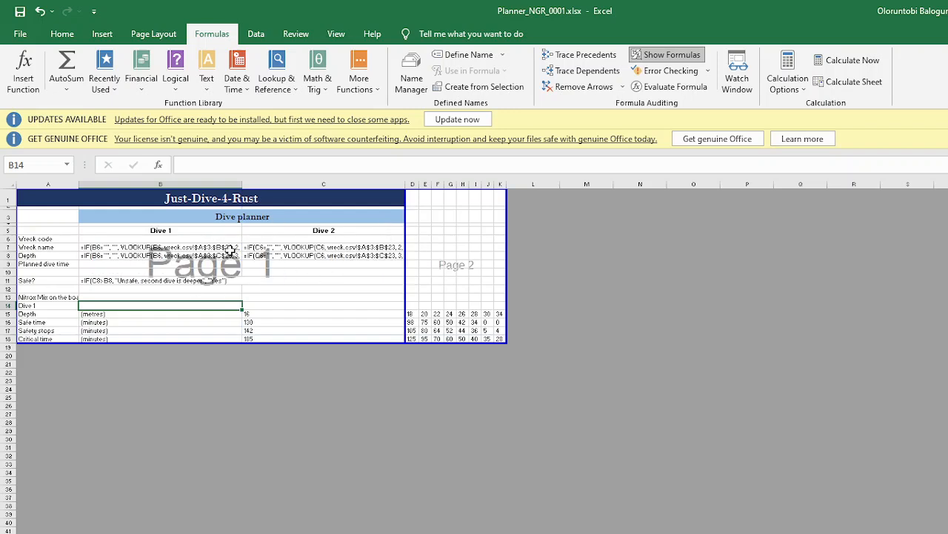
drag(248, 343, 258, 286)
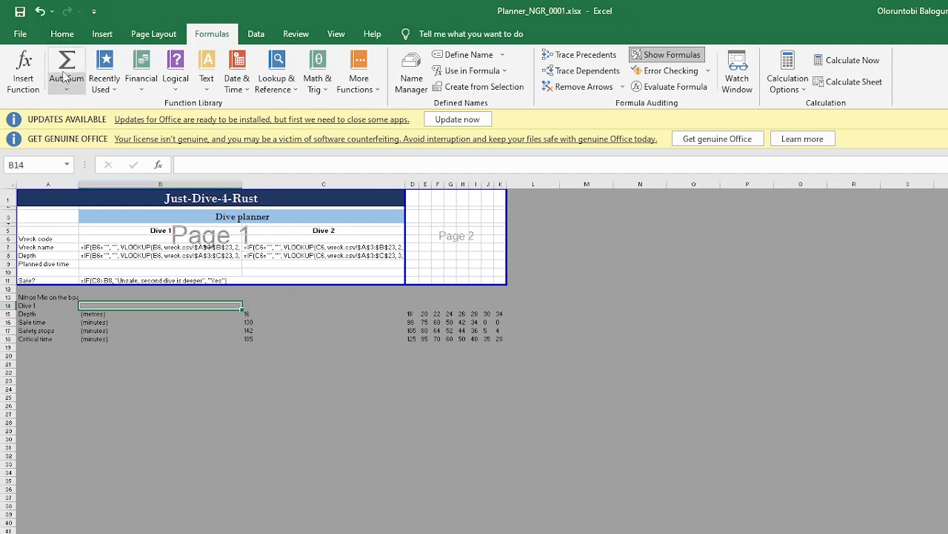
- Review the planner sheet's page setup and enable printing of row and column headings
click(19, 35)
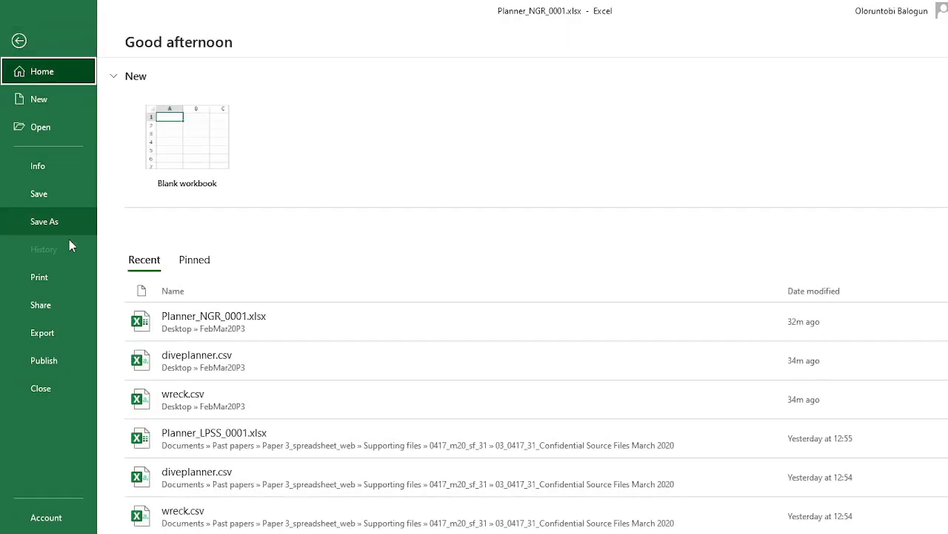
click(47, 279)
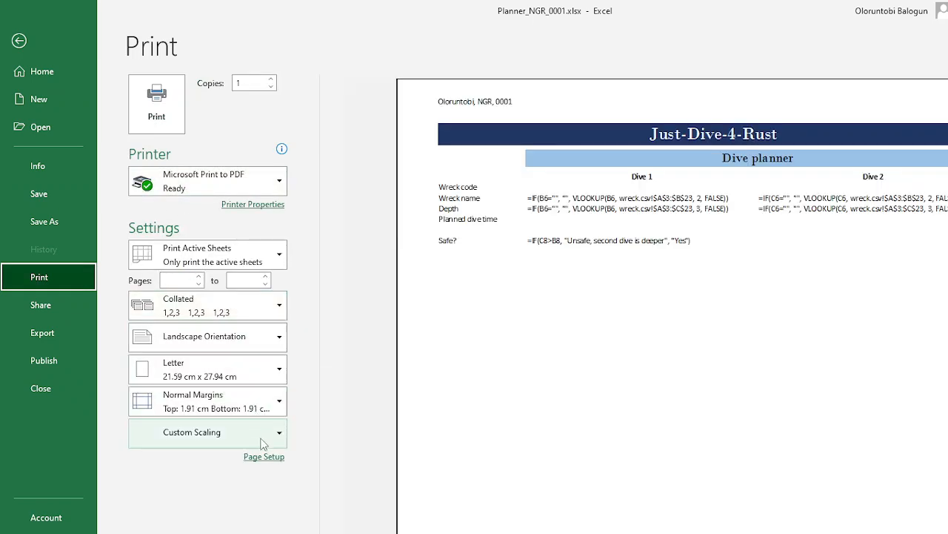
click(264, 458)
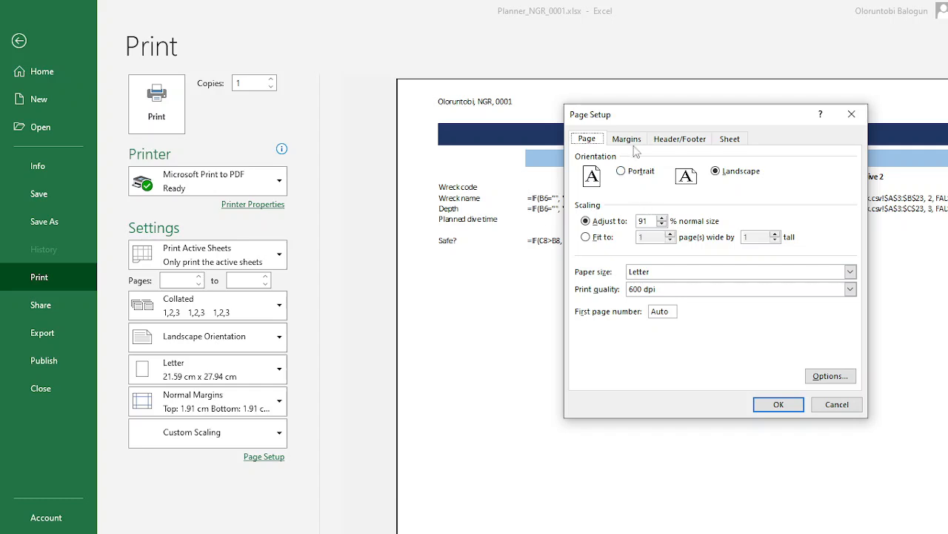
click(671, 143)
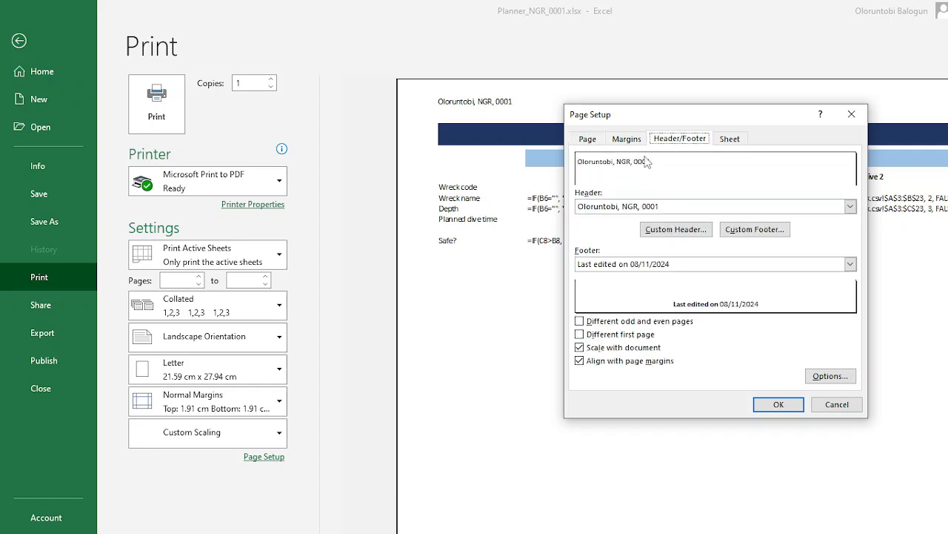
click(723, 139)
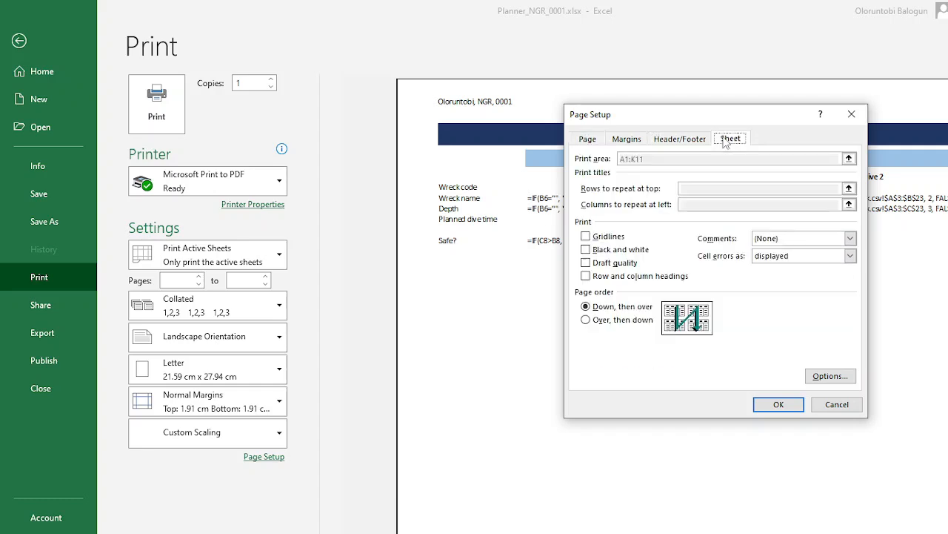
click(586, 276)
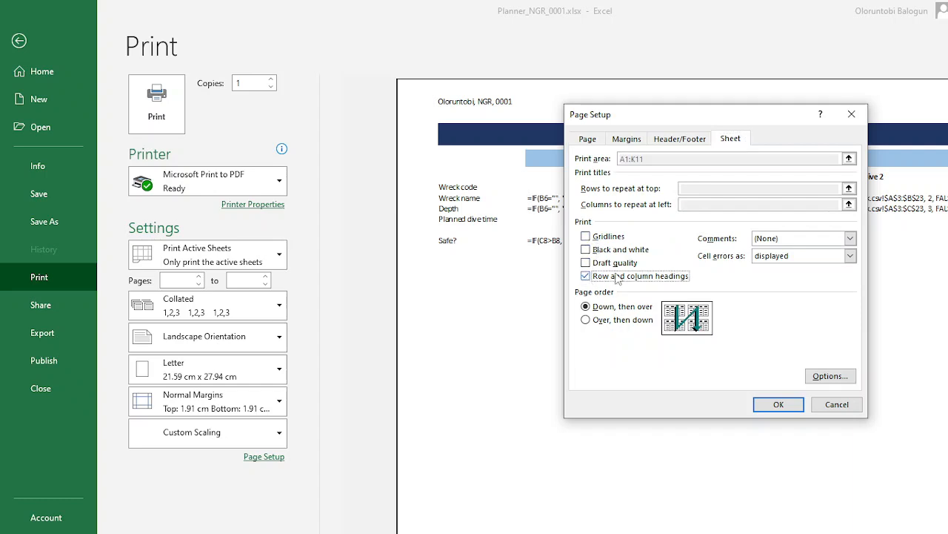
click(774, 406)
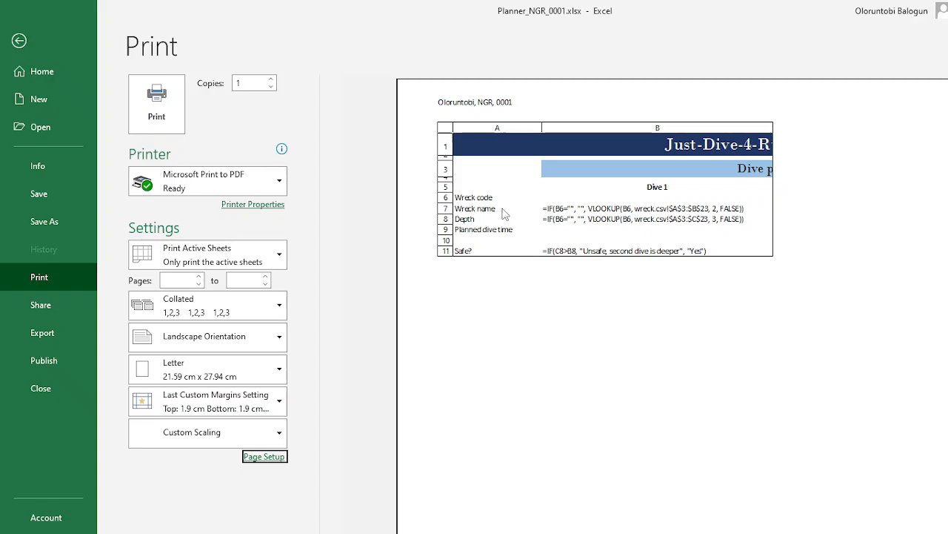
- Move the page break back to after column C so columns A to C share page 1, and check the print preview
click(19, 41)
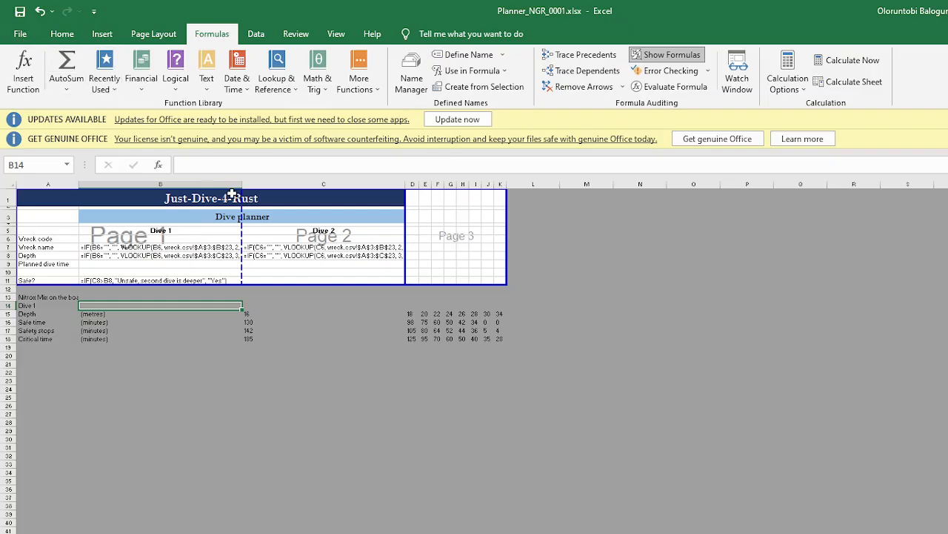
drag(239, 229, 399, 239)
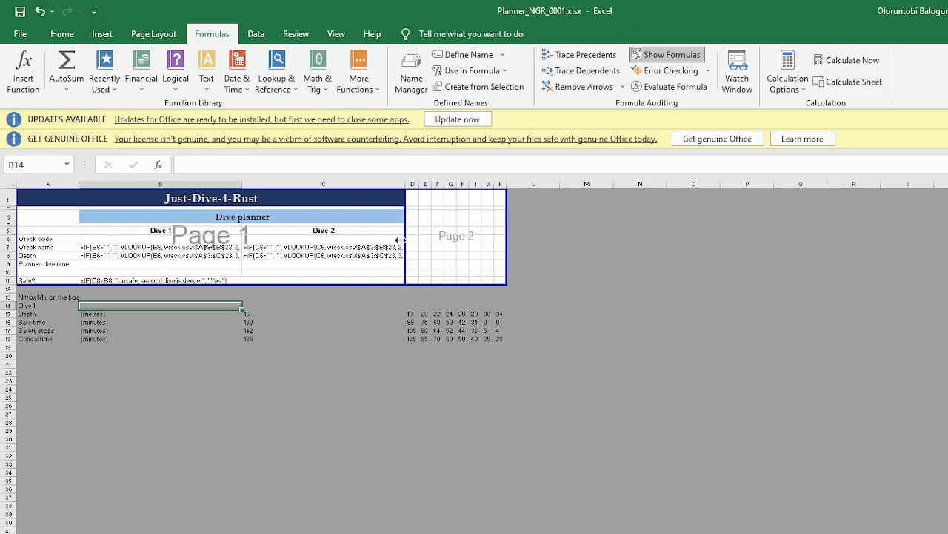
click(21, 35)
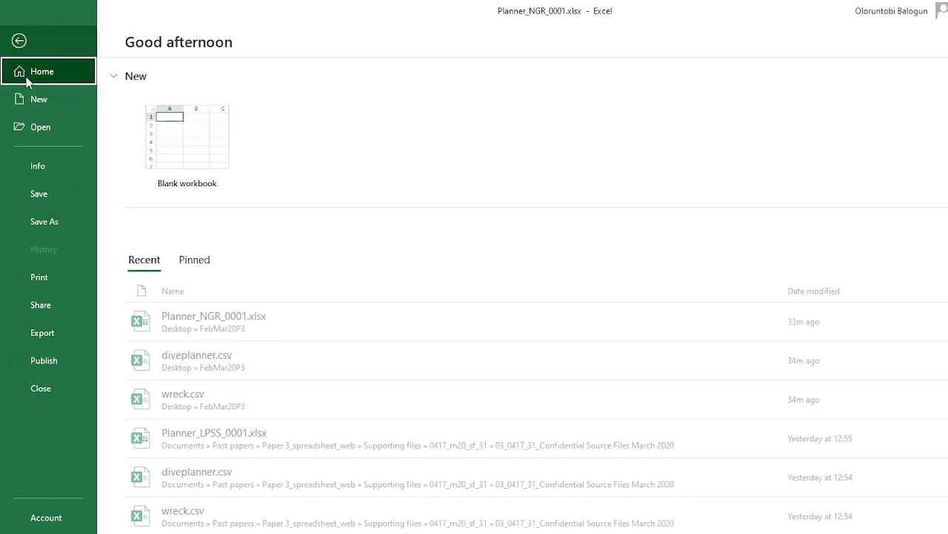
click(45, 276)
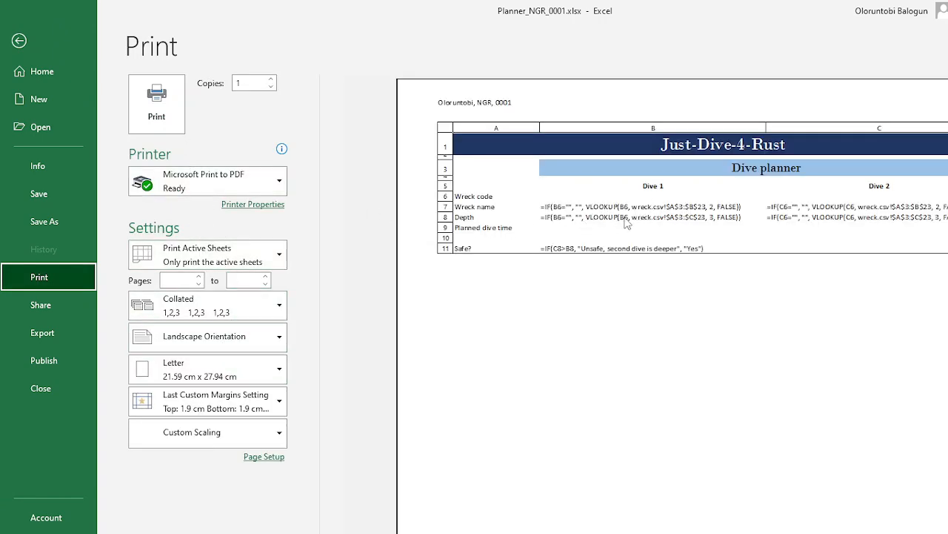
- Compare the formula print preview with task 7's requirements and the Printout 1 box in the exam paper
key(alt+Tab)
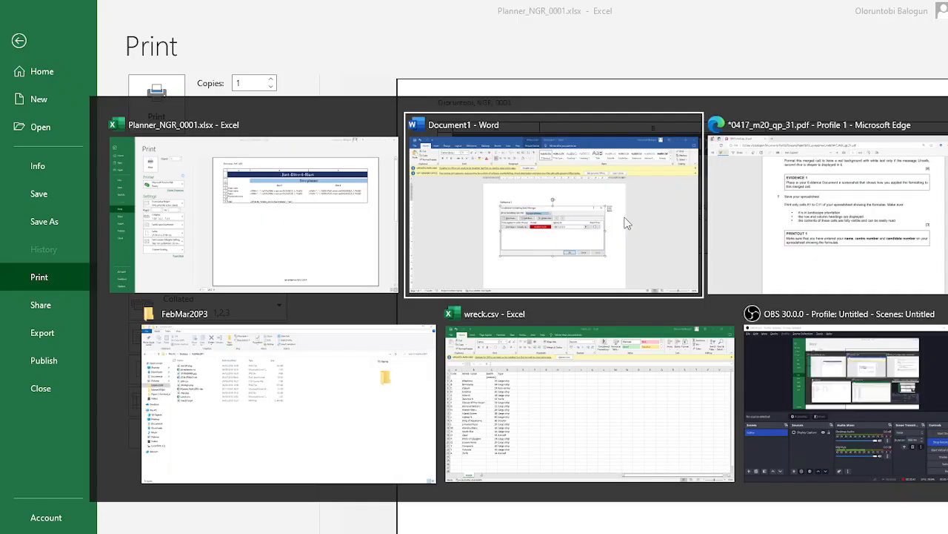
key(alt+Tab)
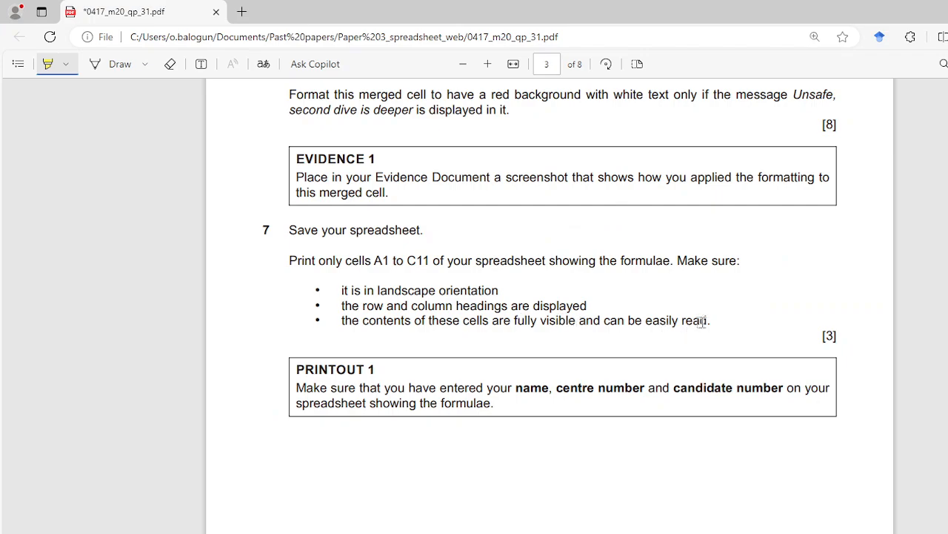
key(alt+Tab)
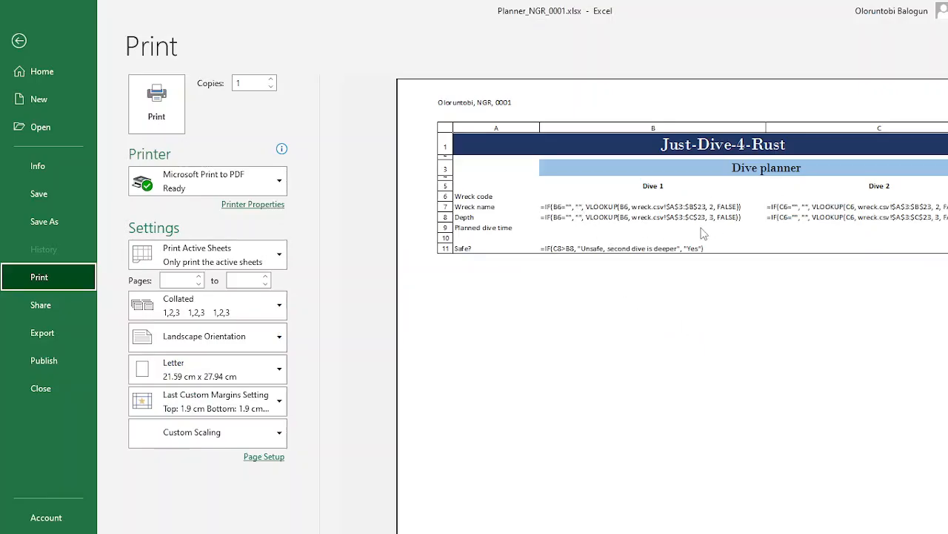
key(alt+Tab)
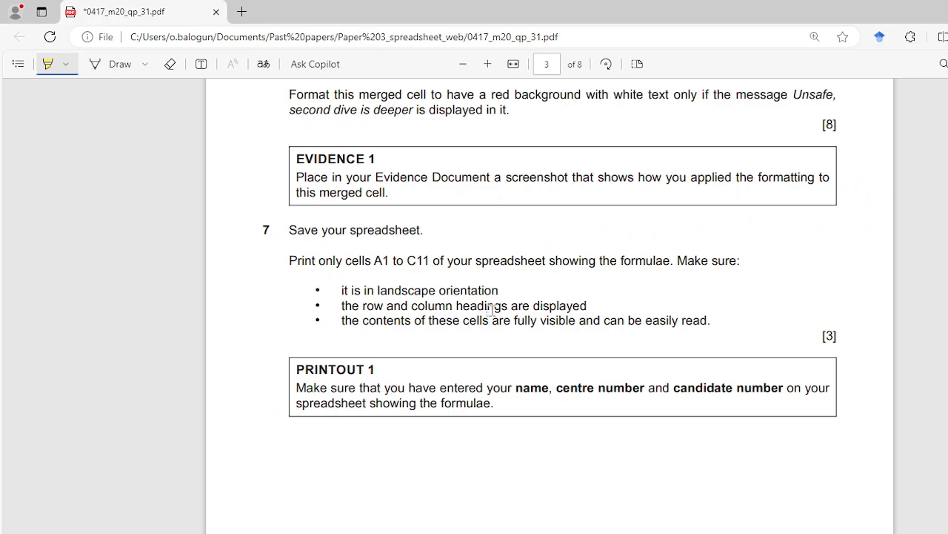
key(alt+Tab)
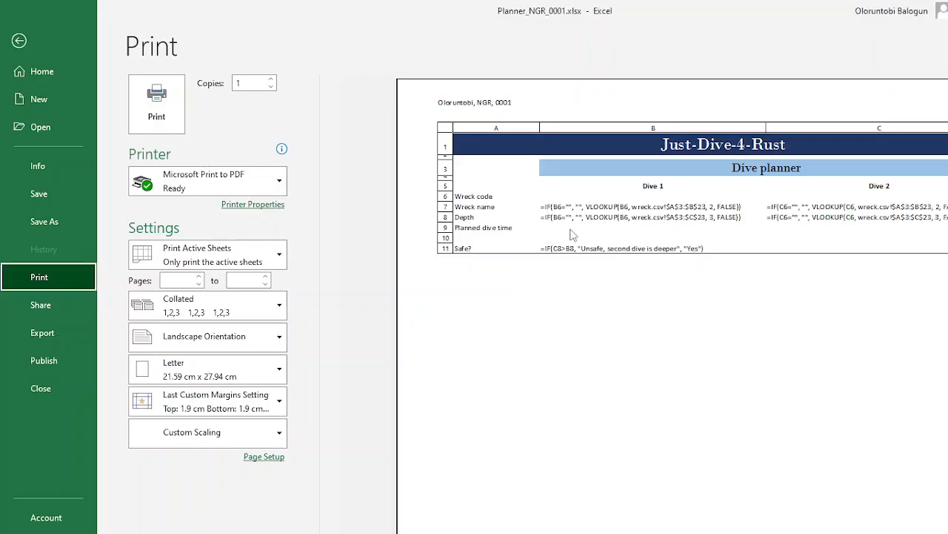
key(alt+Tab)
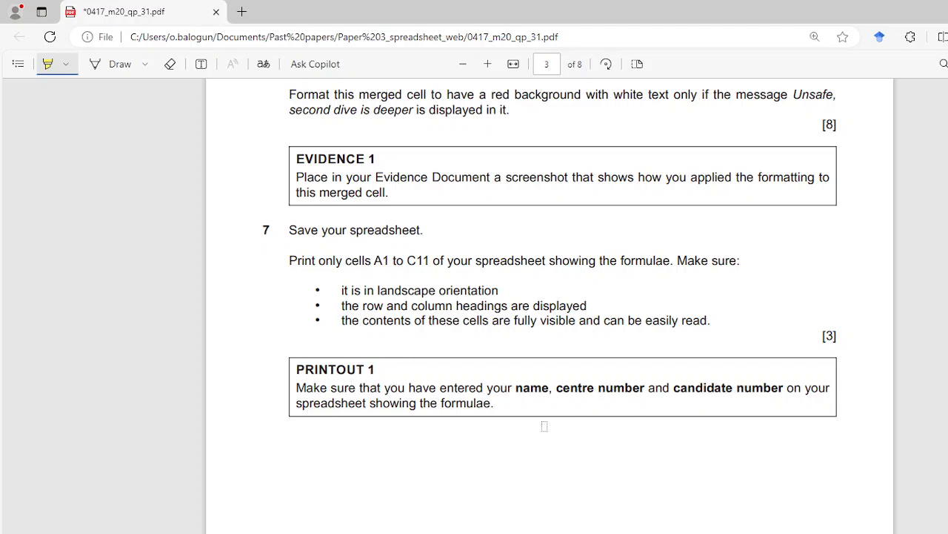
key(alt+Tab)
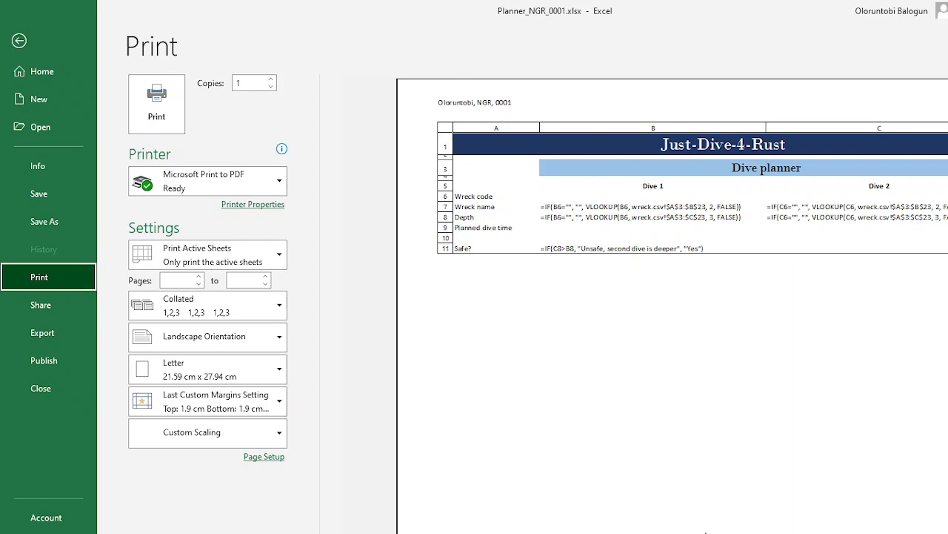
- Print the formula view to a PDF named Planner in the FebMar20P3 folder on the Desktop
click(157, 119)
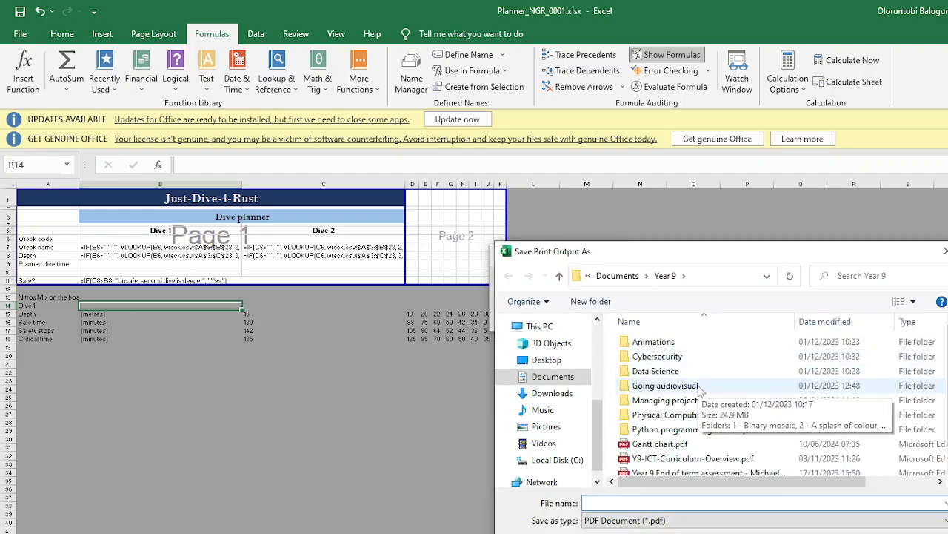
text(Planner)
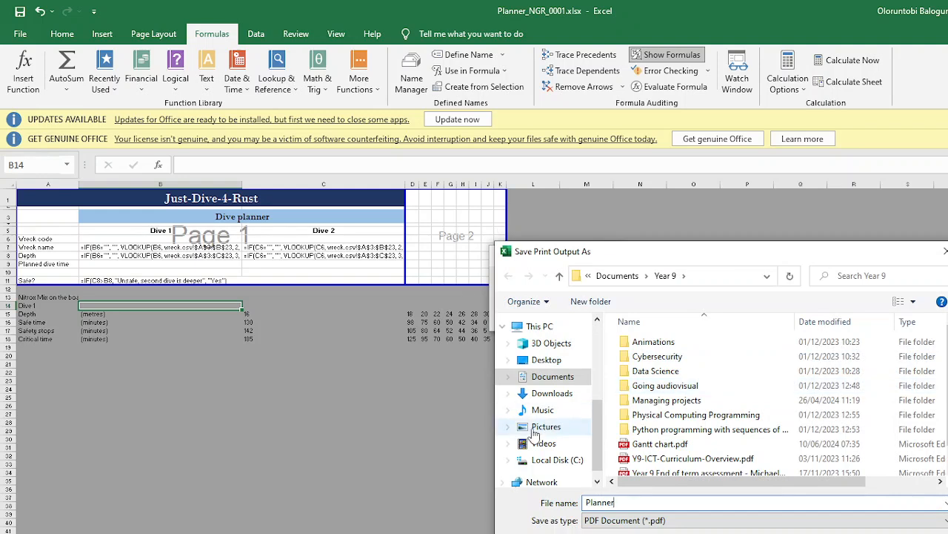
click(546, 359)
double_click(680, 358)
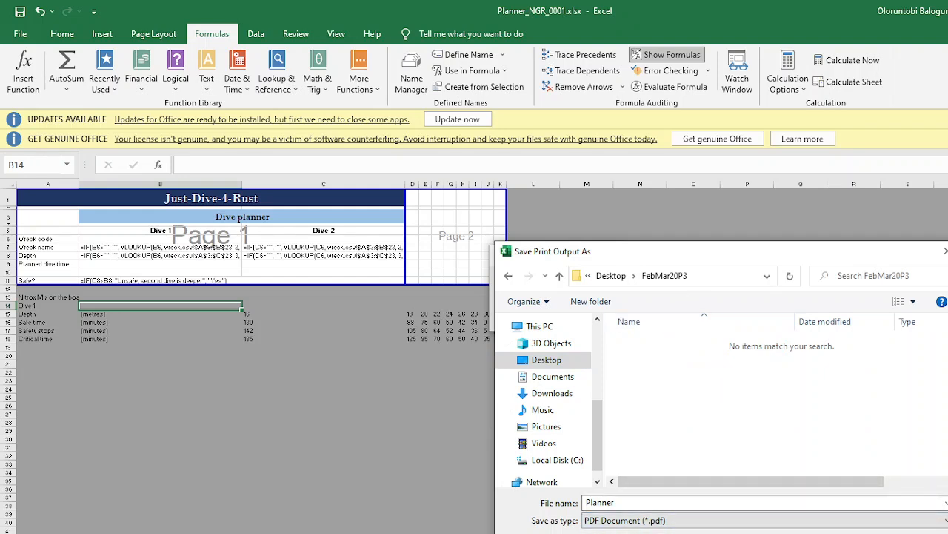
key(Return)
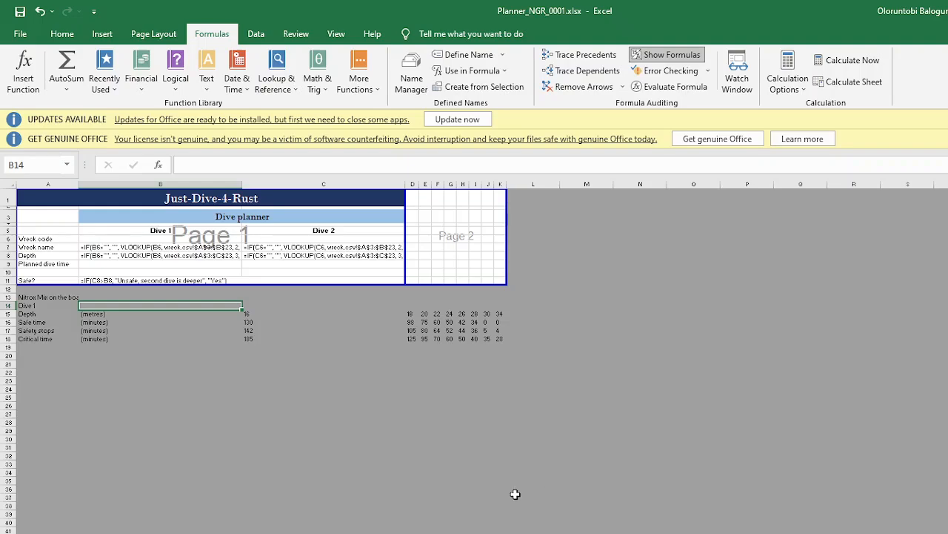
- Read task 8's wreck codes and Printout 2 requirements in the exam paper, and return to the planner workbook
click(452, 532)
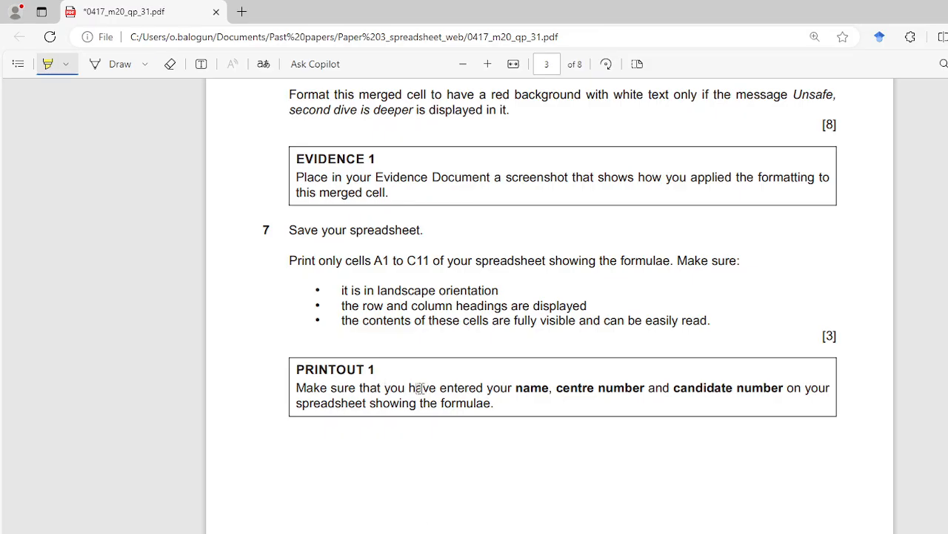
scroll(417, 390, down, 5)
scroll(420, 388, down, 3)
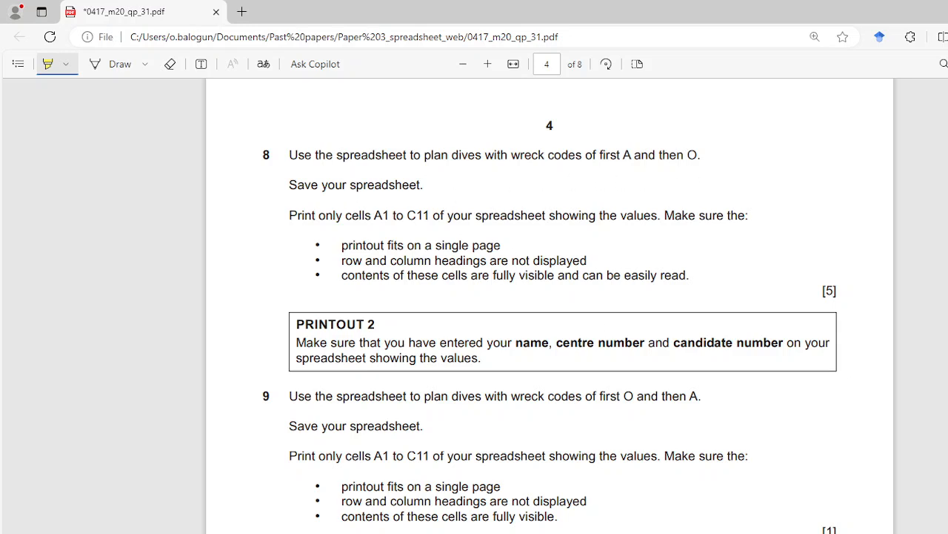
click(630, 507)
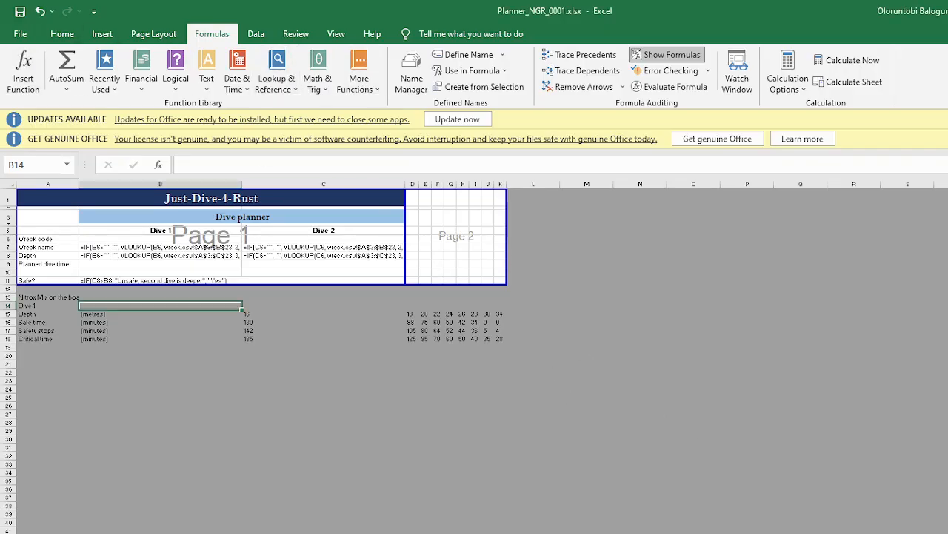
- Return to the normal worksheet view and enter wreck code A for Dive 1 in B6 and O for Dive 2 in C6
click(859, 532)
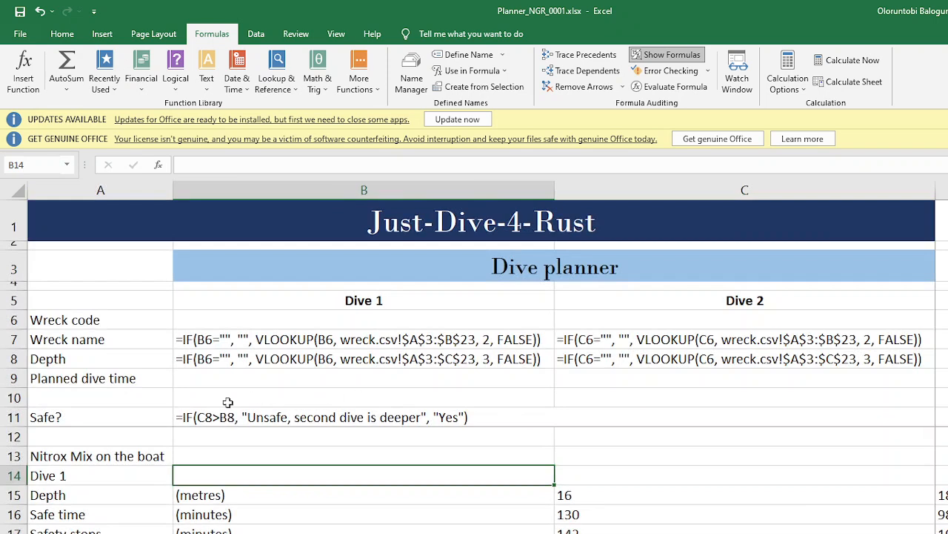
click(365, 320)
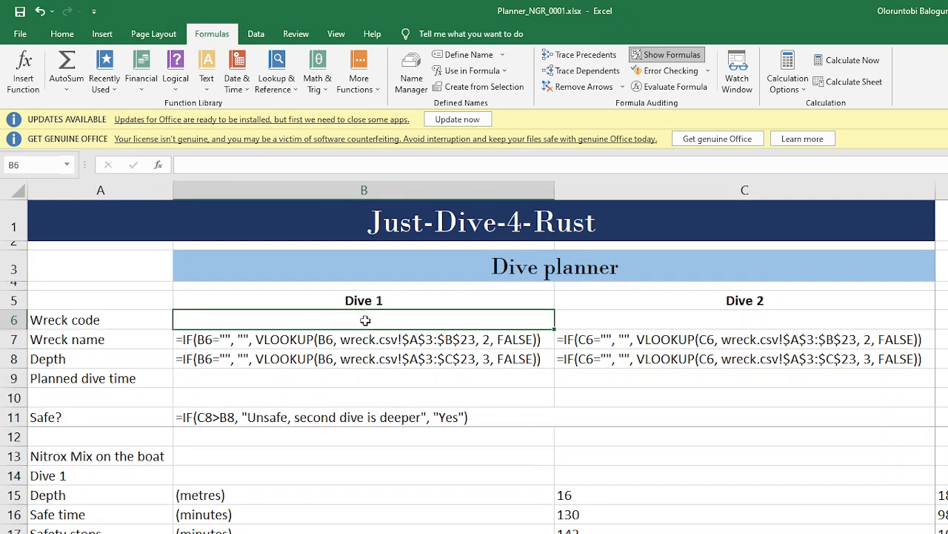
text(A)
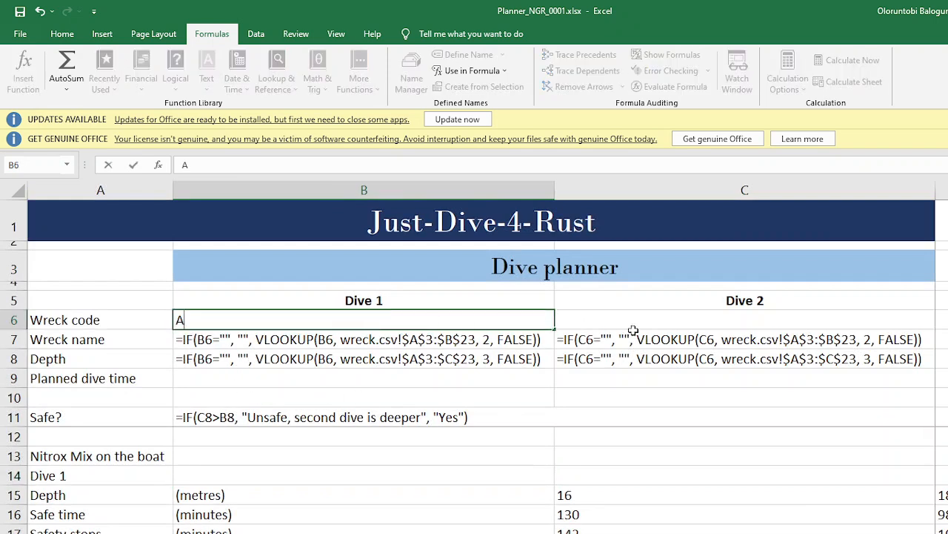
click(681, 319)
text(O)
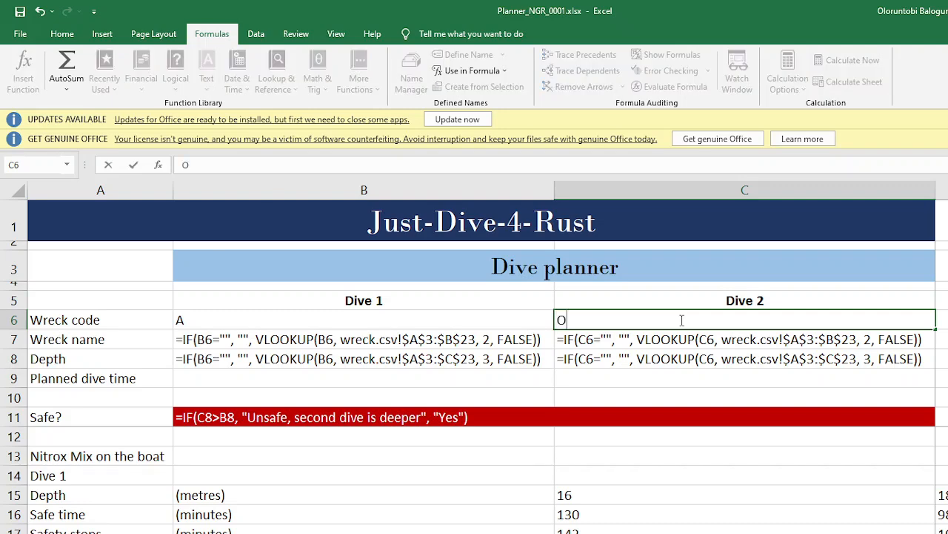
key(Return)
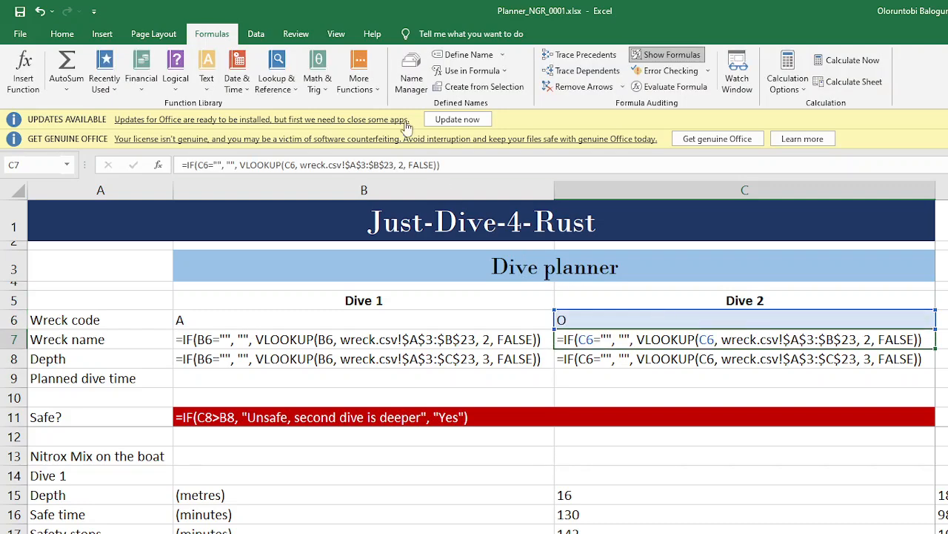
- Show values instead of formulas in the sheet and autofit column A so its labels are fully visible
click(667, 55)
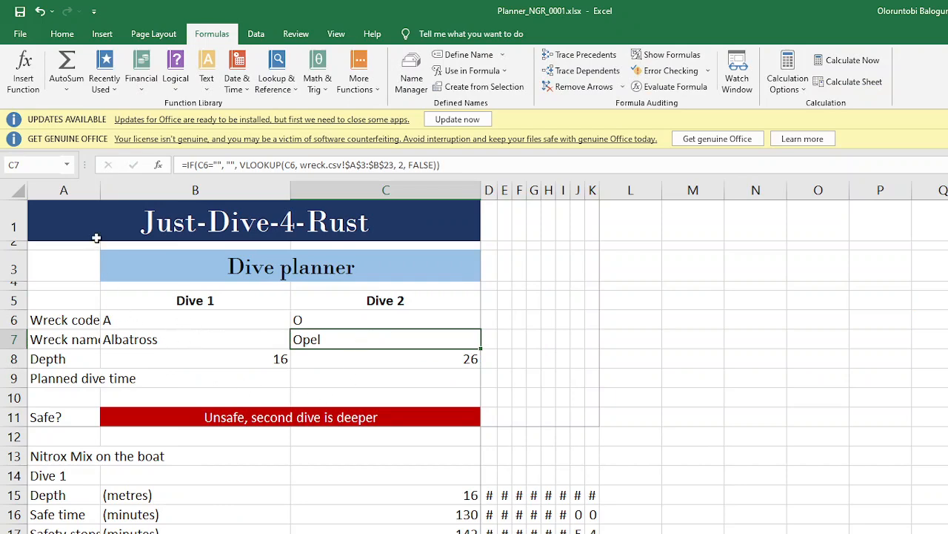
double_click(100, 190)
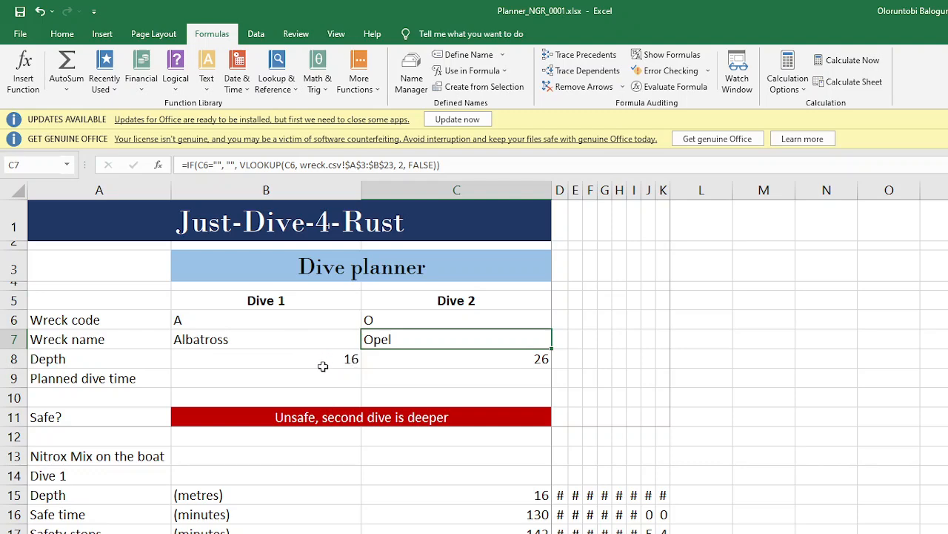
- Highlight "values." and "not" in task 8's print requirements in the exam paper PDF, and return to the planner workbook
key(alt+Tab)
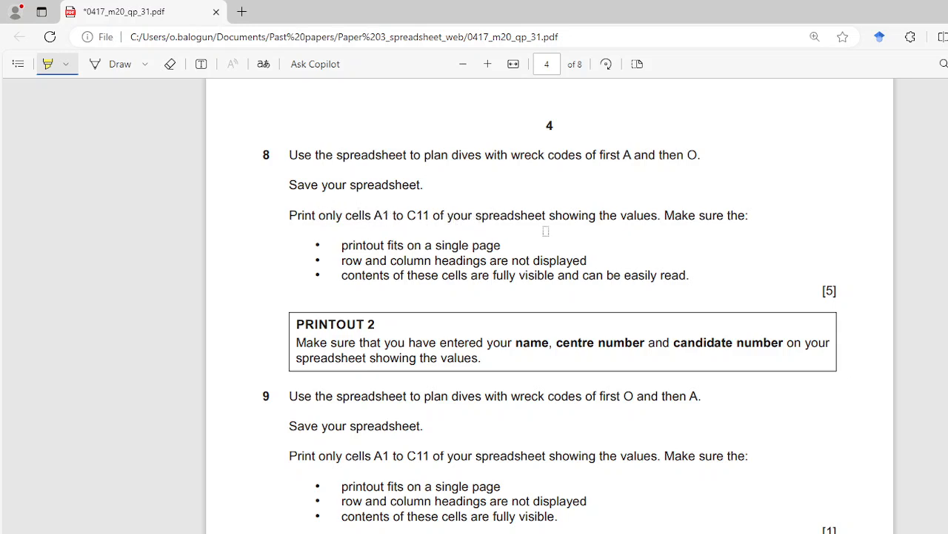
drag(621, 214, 671, 219)
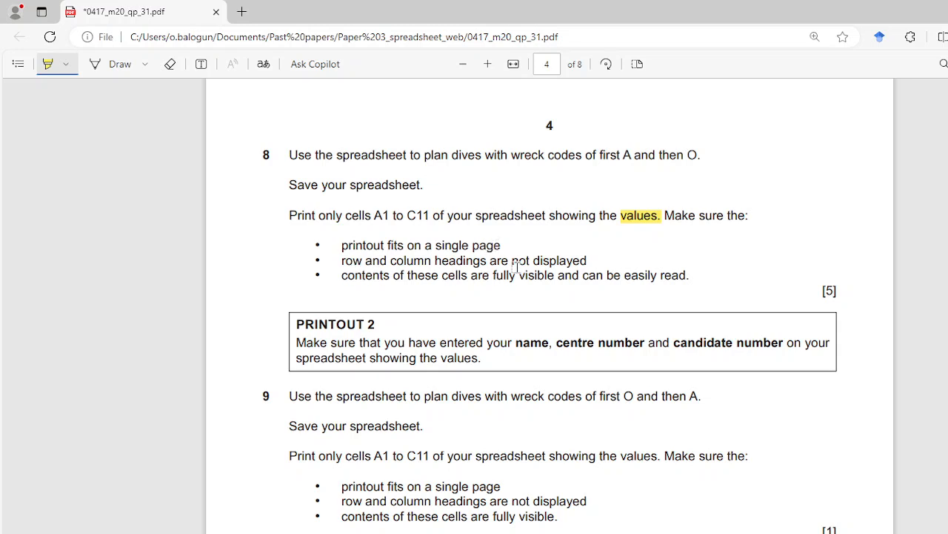
drag(510, 261, 532, 260)
key(alt+Tab)
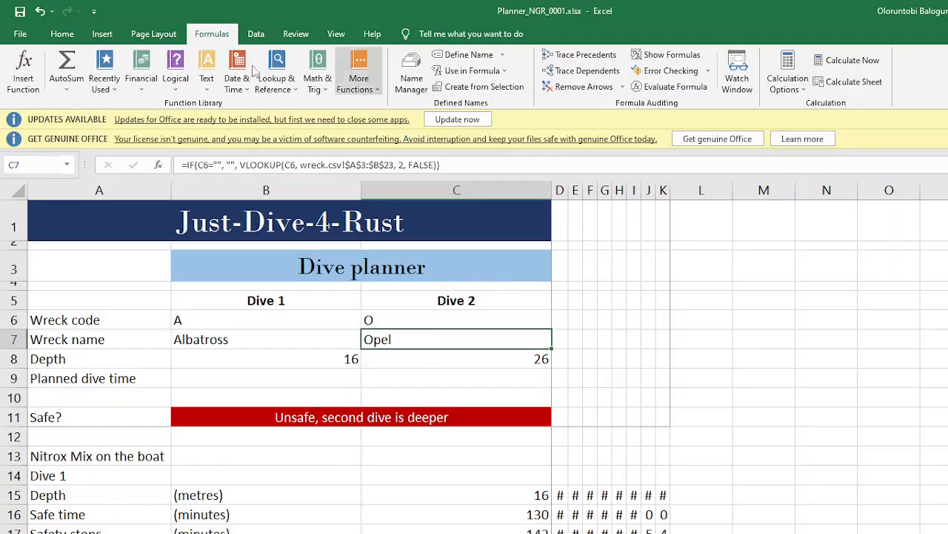
- Turn off row and column headings in the page setup for printing the planner sheet
click(20, 36)
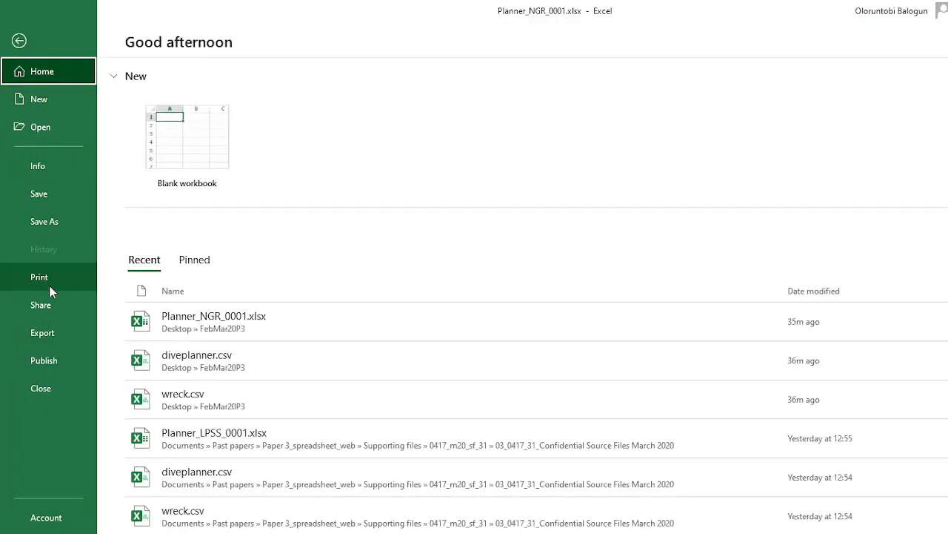
click(62, 285)
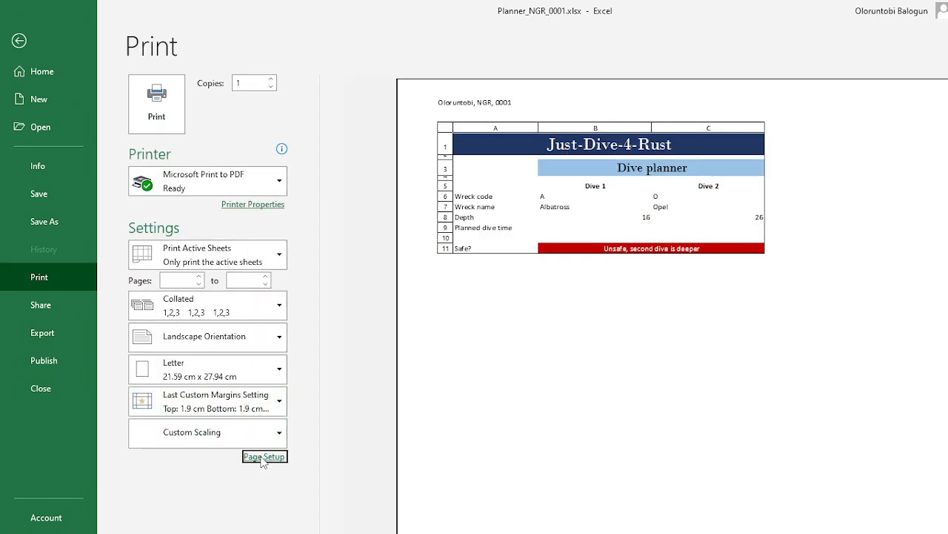
click(264, 457)
click(730, 140)
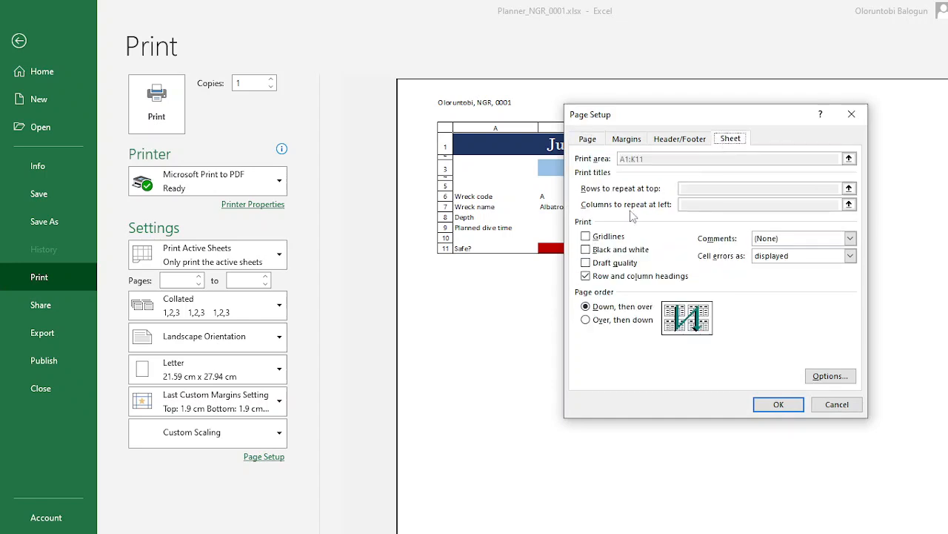
click(586, 276)
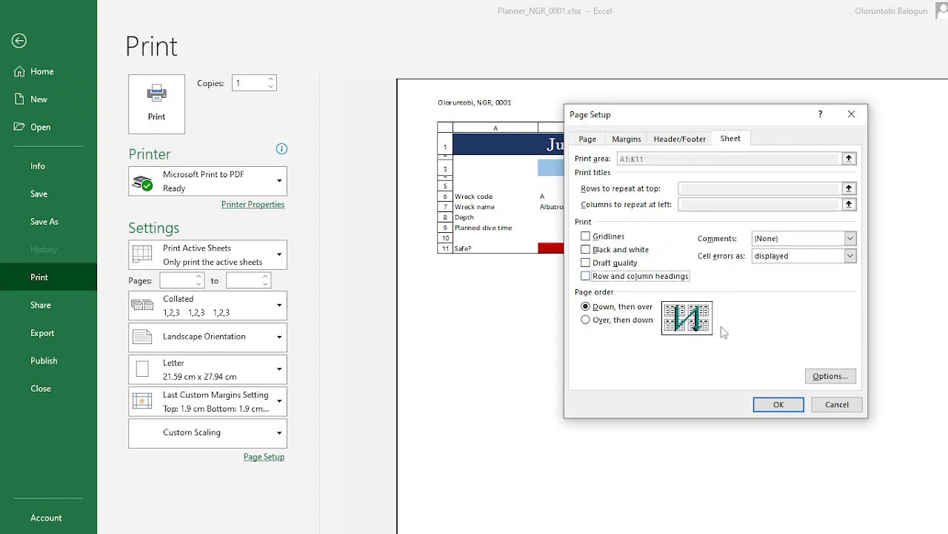
click(775, 405)
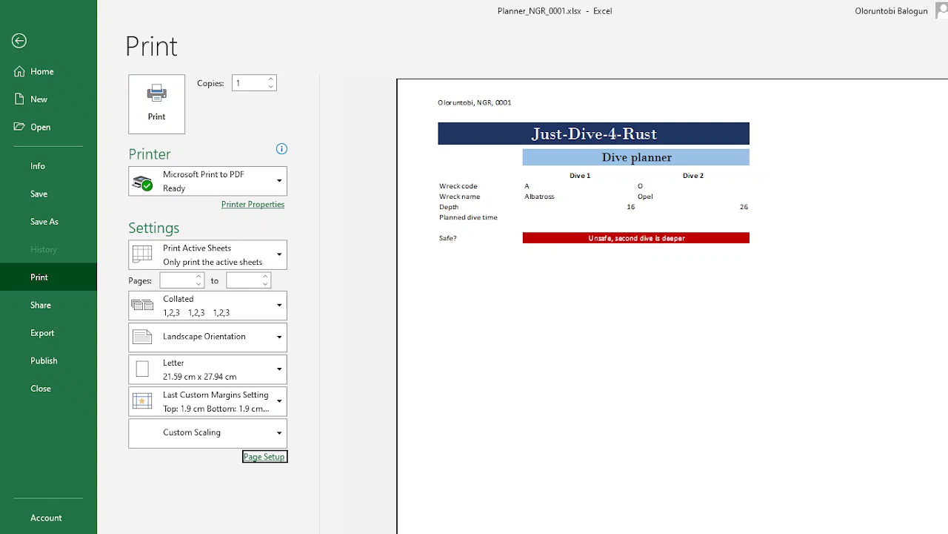
- Print the values from page 1 to a PDF named Planner Test 1 in the FebMar20P3 folder on the Desktop
key(Page_Down)
click(191, 280)
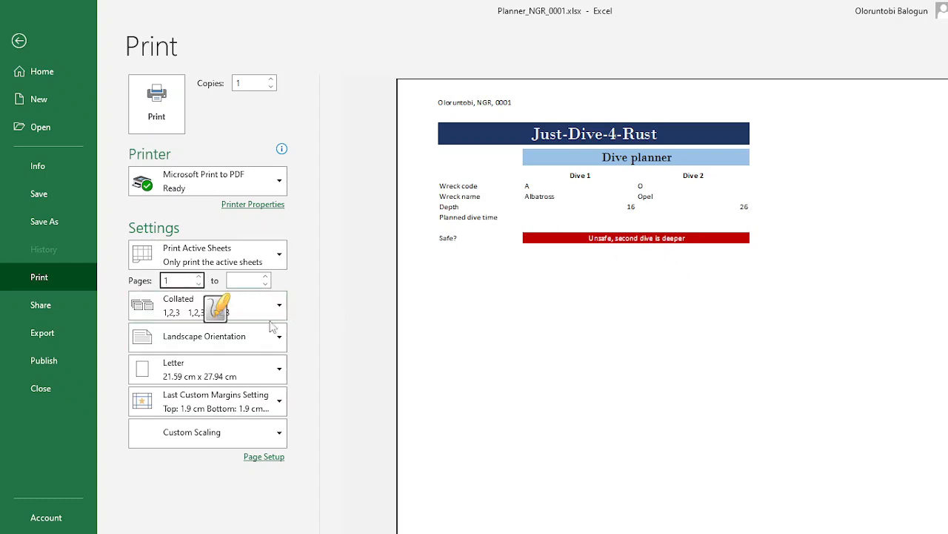
click(156, 104)
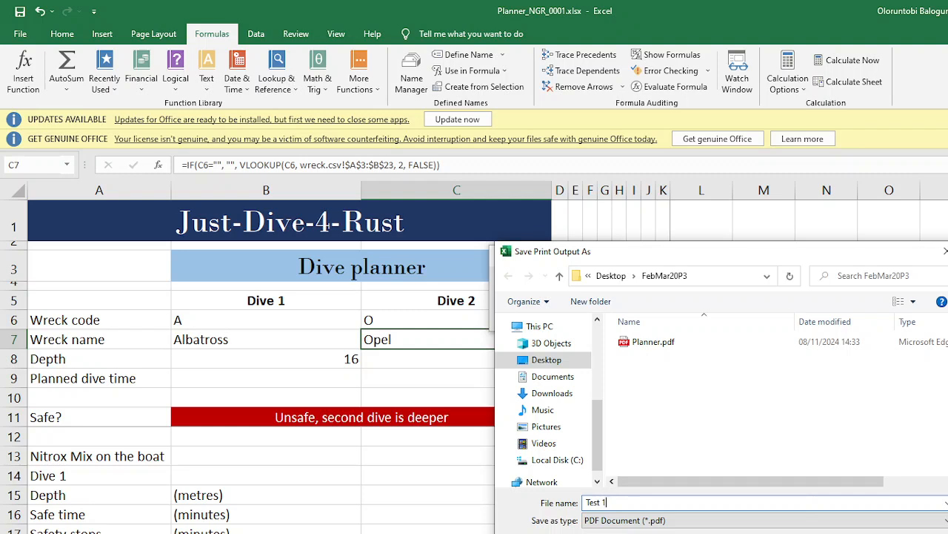
text(ner)
key(Return)
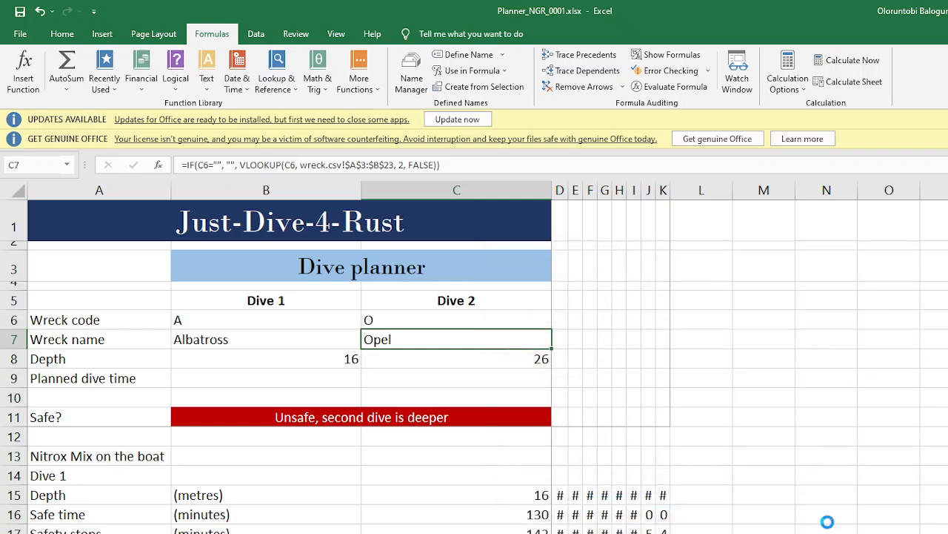
- Read task 9 in the exam paper, and change the planner's wreck codes to O for Dive 1 and A for Dive 2
key(alt+Tab)
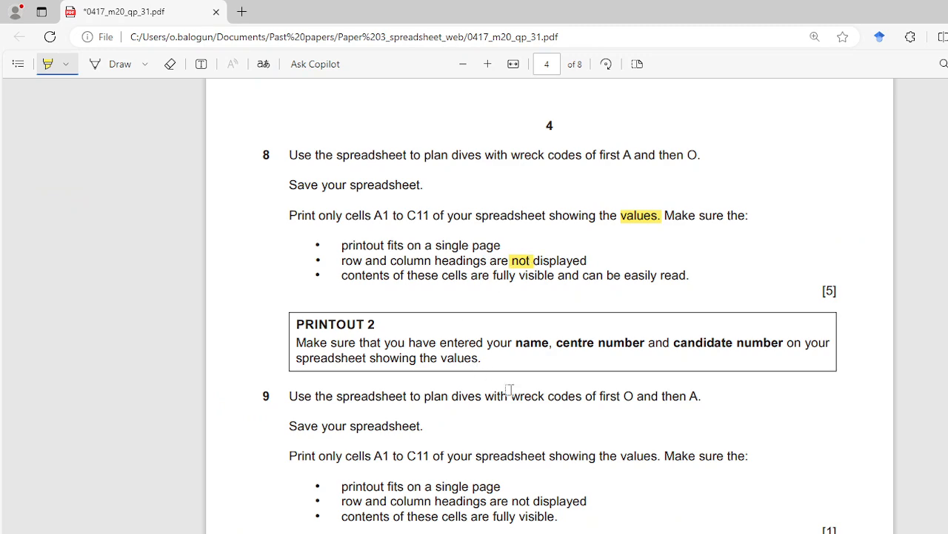
scroll(510, 390, down, 2)
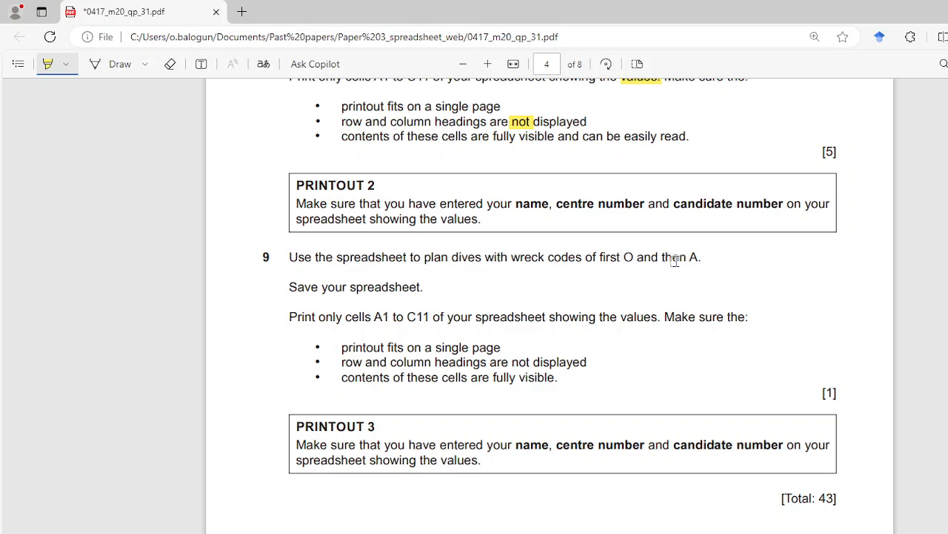
key(alt+Tab)
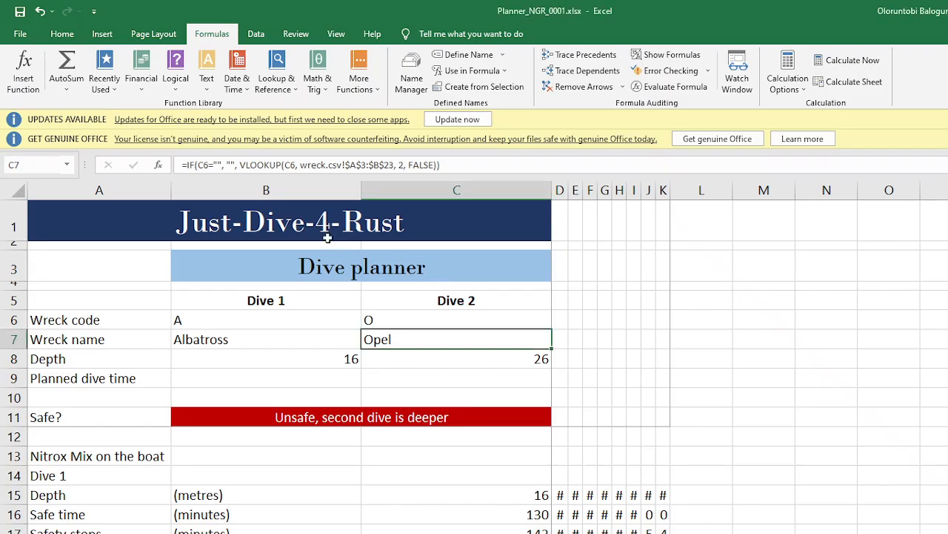
click(298, 329)
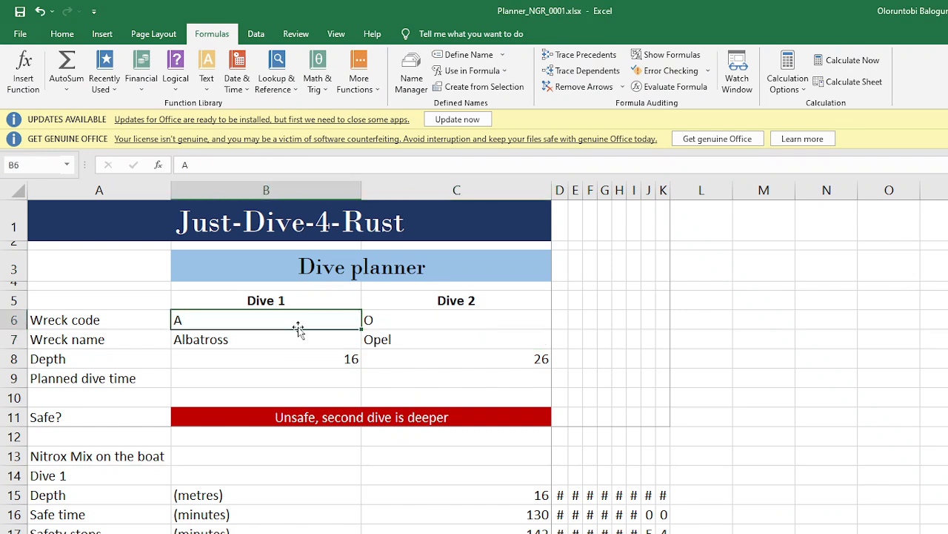
text(O)
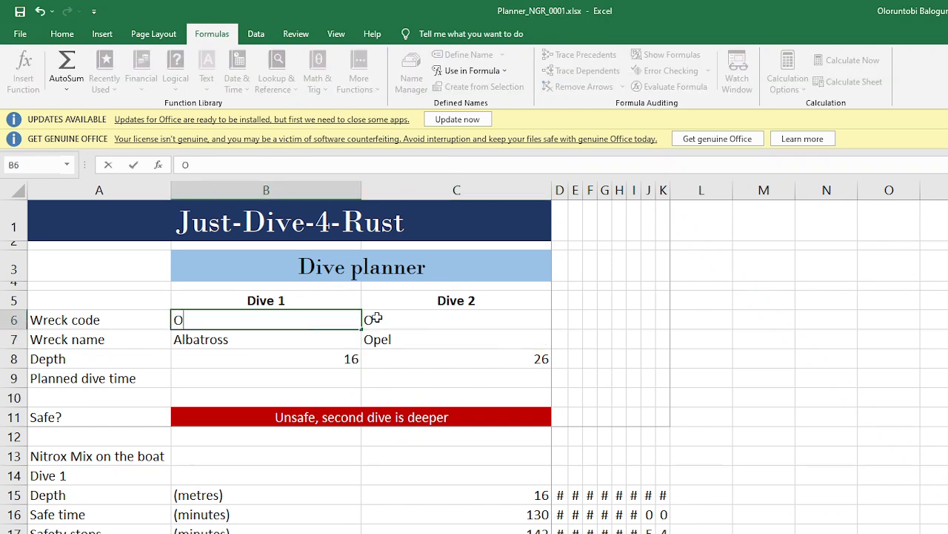
click(413, 319)
text(A)
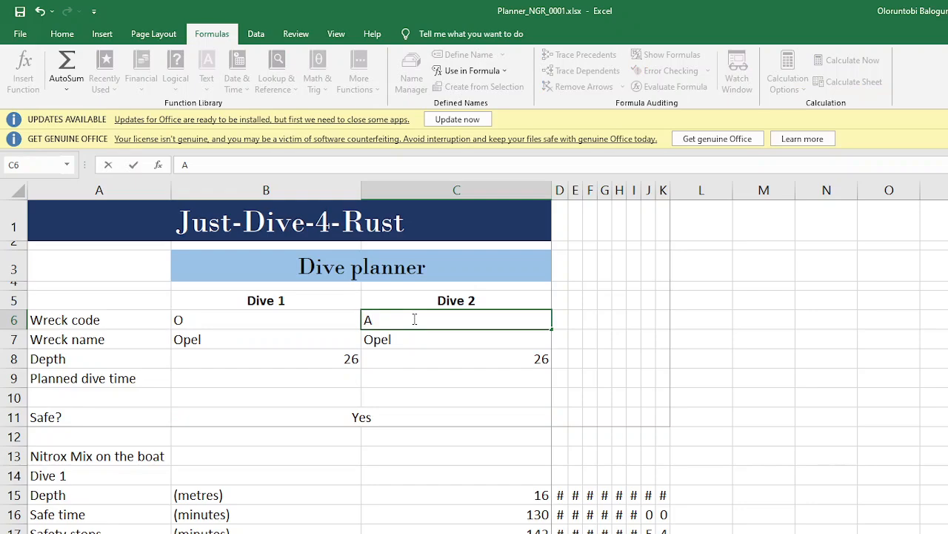
key(Return)
- Highlight "not" and "values." in task 9's print requirements in the exam paper PDF, and return to the planner workbook
key(alt+Tab)
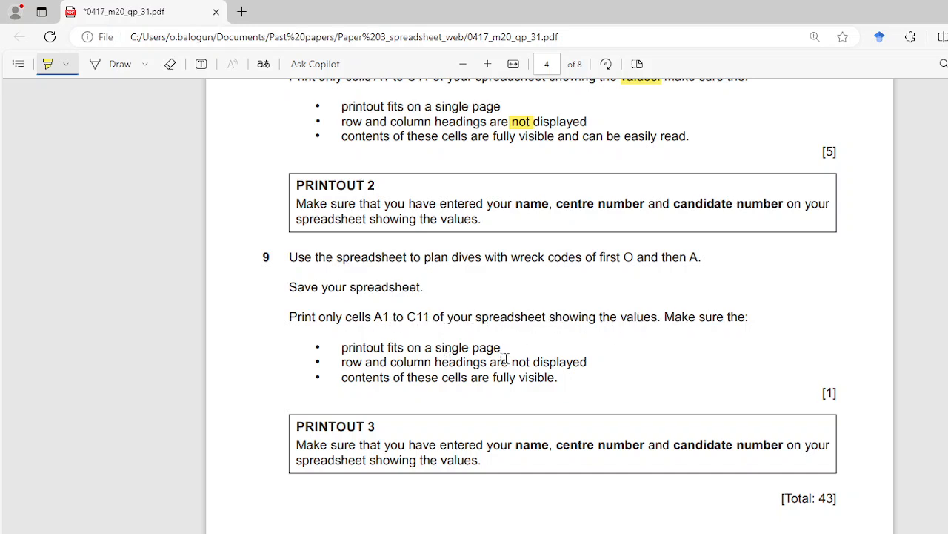
drag(508, 359, 541, 360)
drag(619, 316, 661, 317)
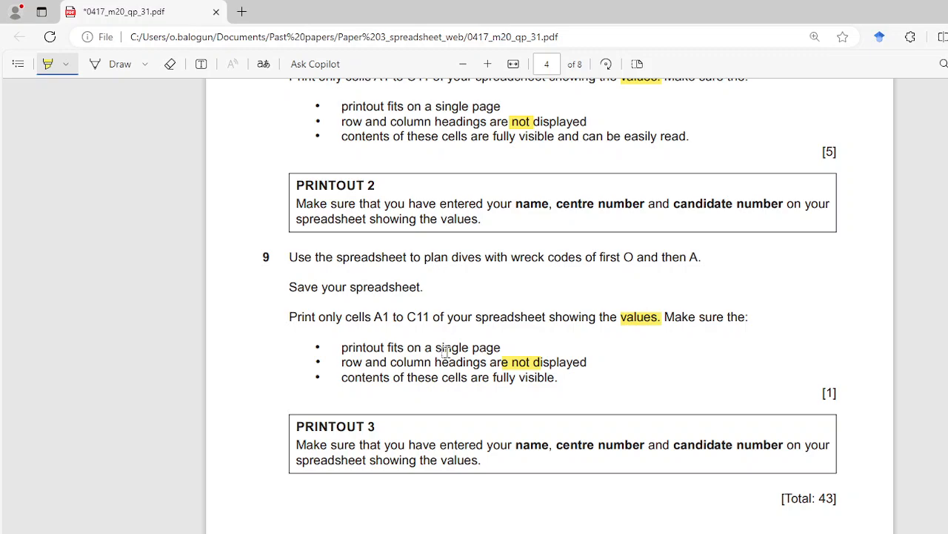
scroll(697, 494, down, 3)
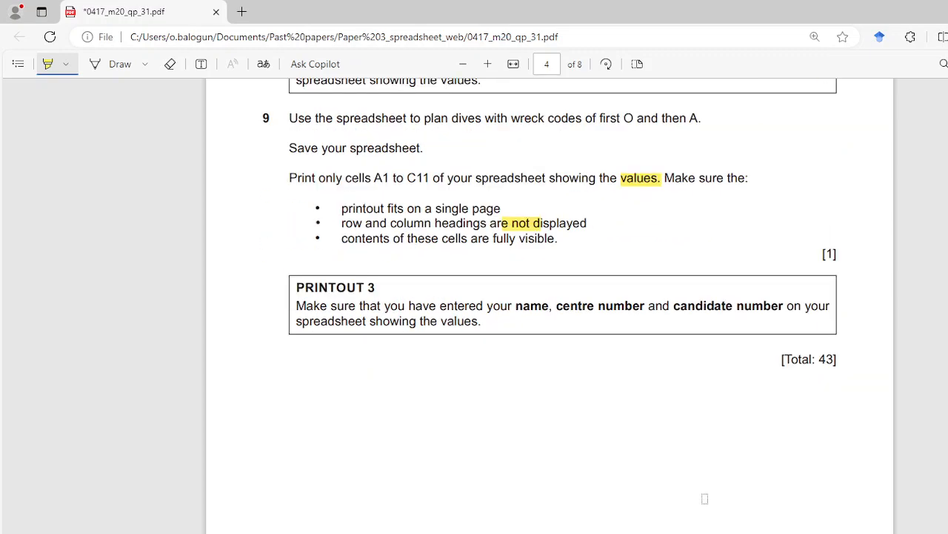
key(alt+Tab)
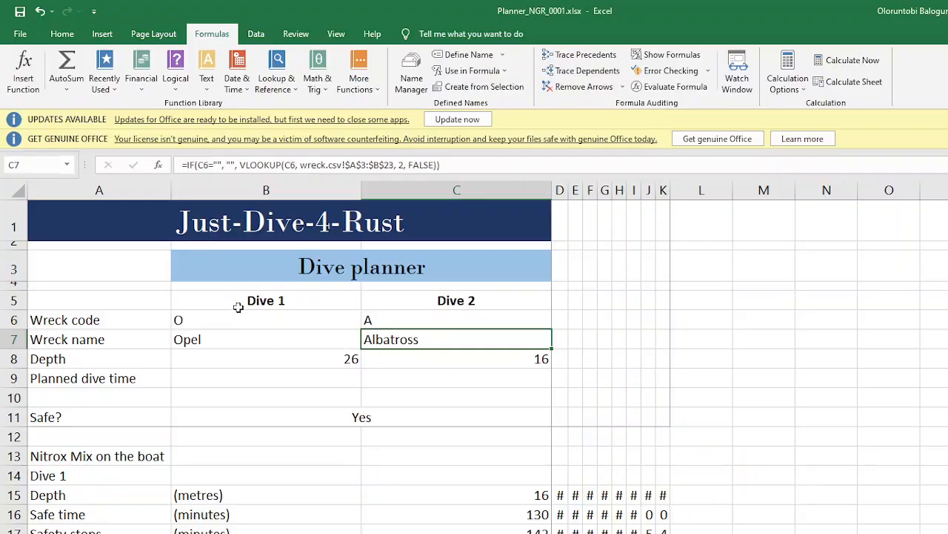
- Print the sheet with wreck codes O and A to a PDF named Planner Test 2 in the FebMar20P3 folder
click(20, 34)
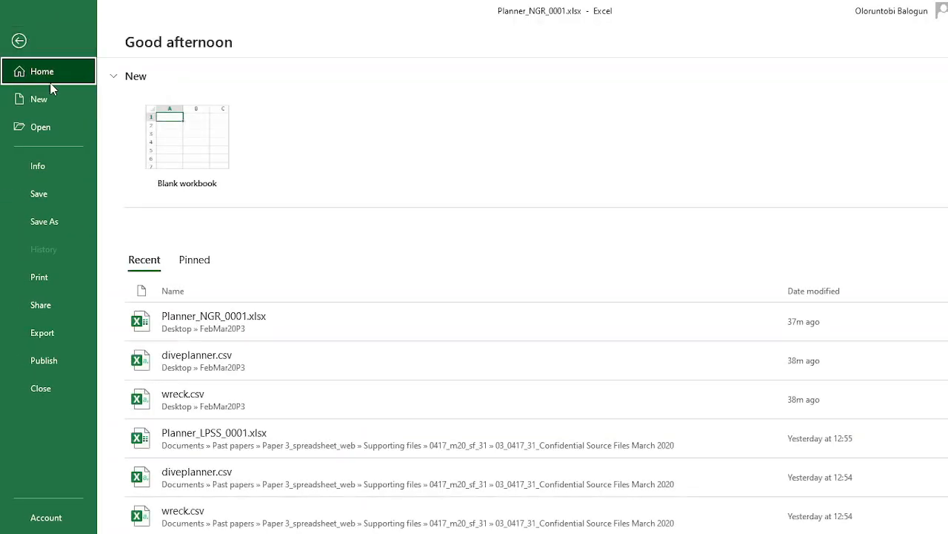
click(50, 277)
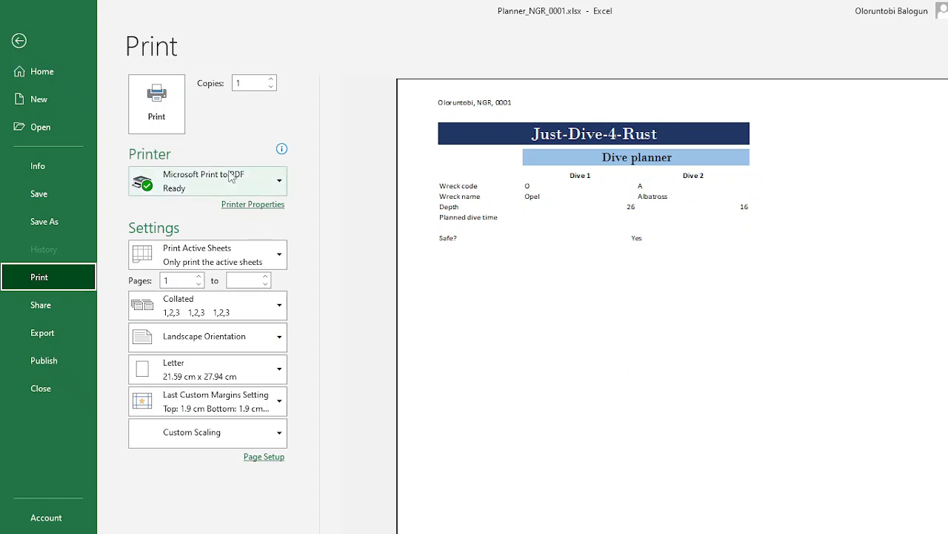
click(154, 96)
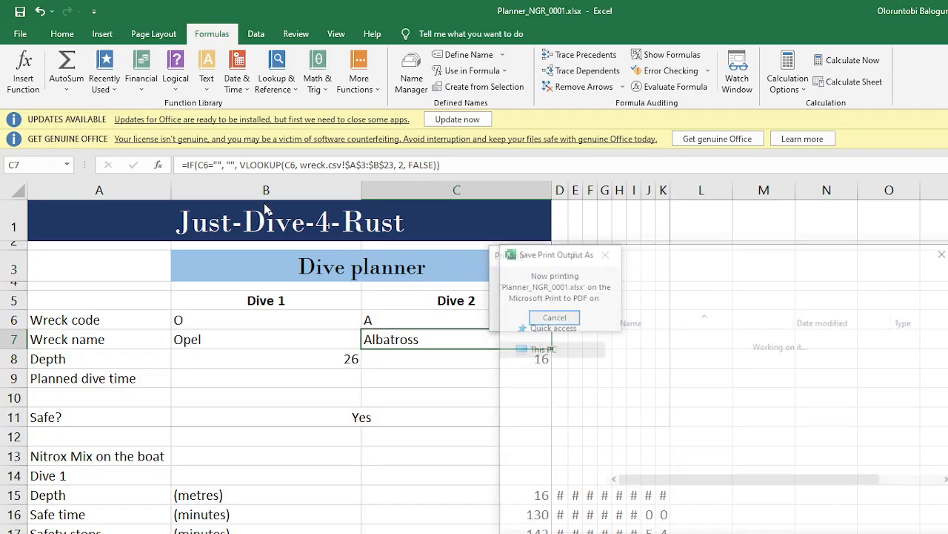
text(pLAN)
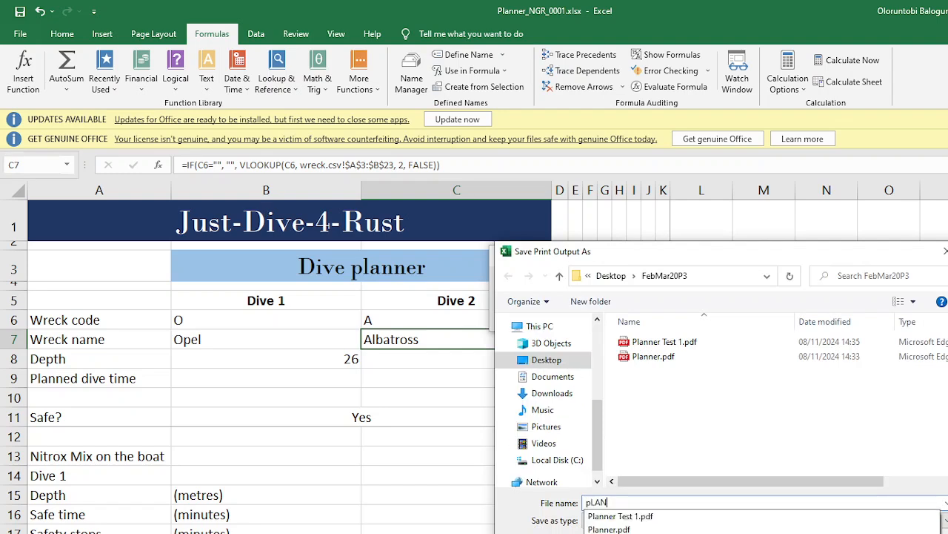
text(N)
key(BackSpace)
key(BackSpace)
key(BackSpace)
key(BackSpace)
key(BackSpace)
text(Planner)
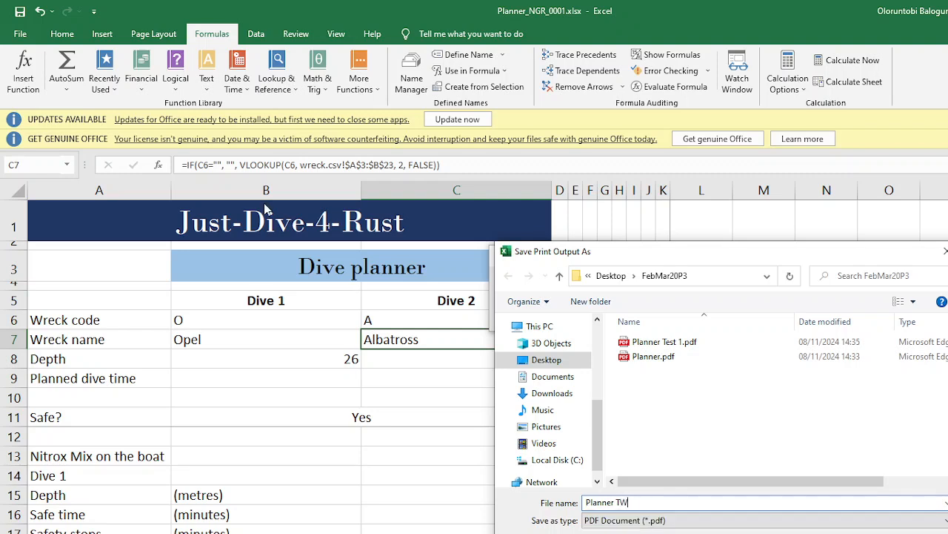
text( Test 2)
key(Return)
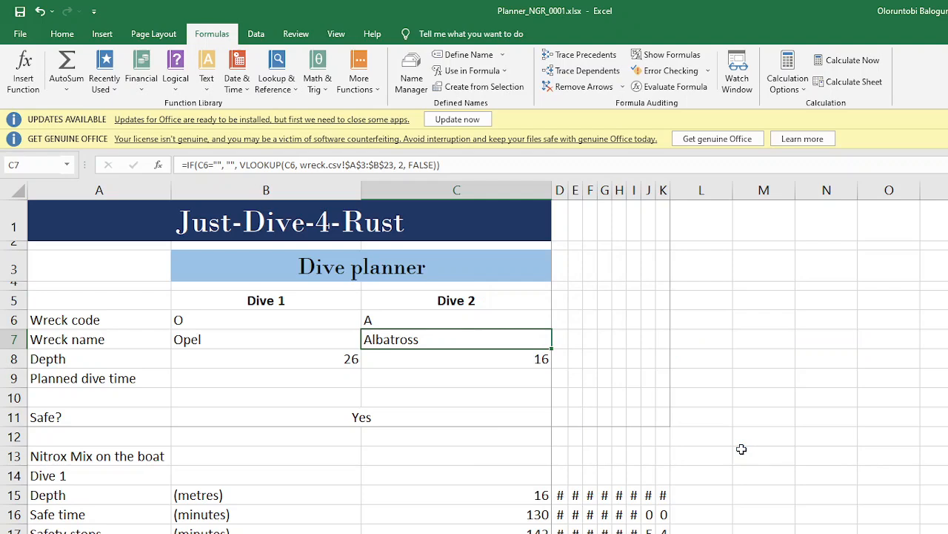
- Switch to the exam paper and look at the introduction to Task 3 – Web Page on page 5
key(alt+Tab)
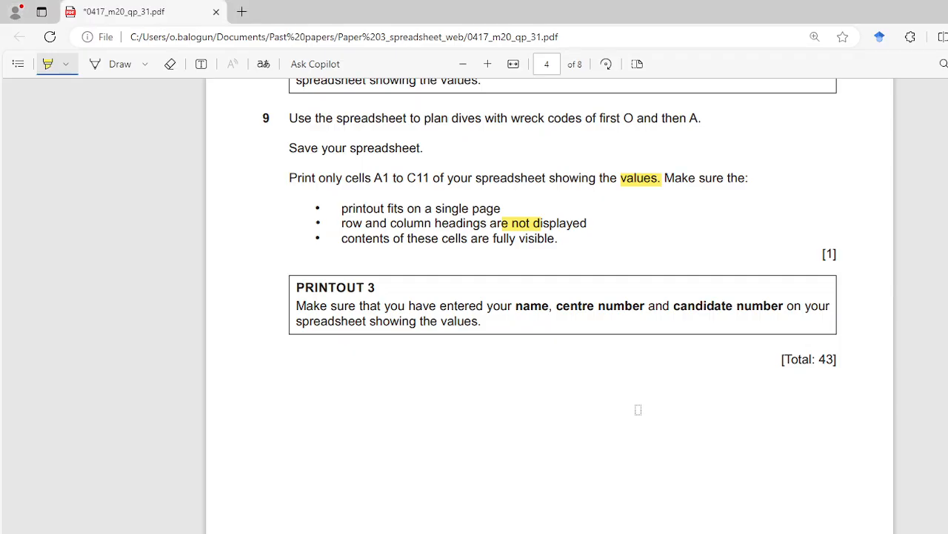
scroll(638, 409, down, 5)
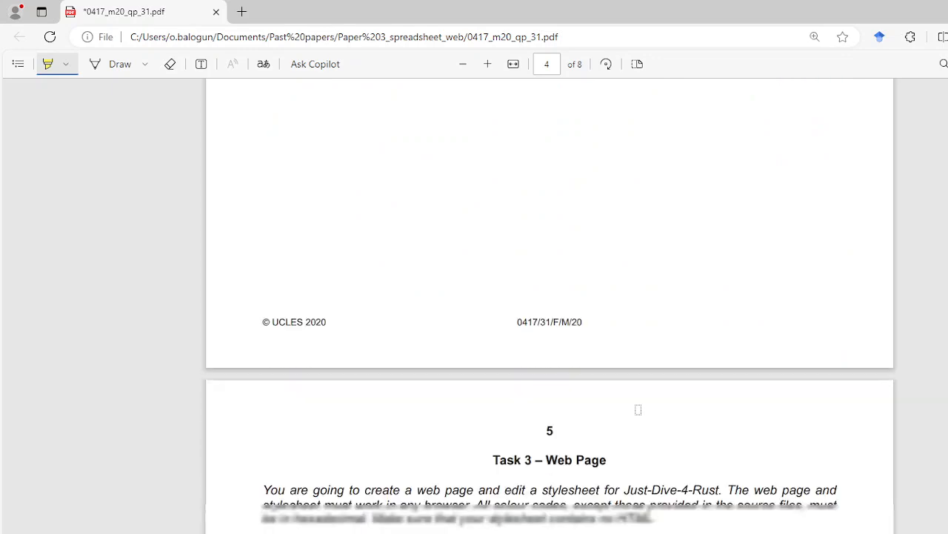
scroll(638, 409, down, 1)
scroll(638, 409, down, 1)
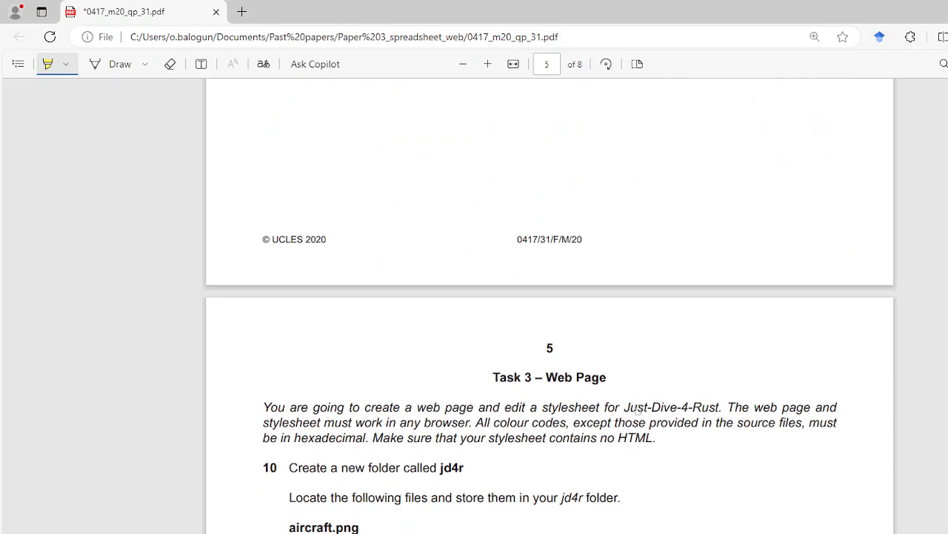